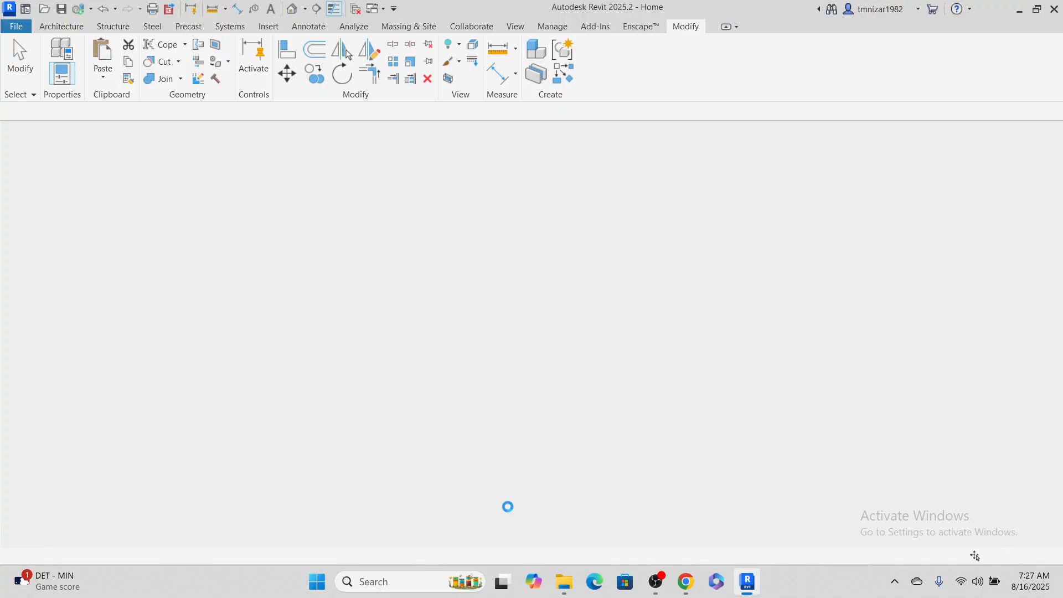
Open the sheet A101 - Architectural Floor Plans from the project's sheets
scroll(432, 323, down, 2)
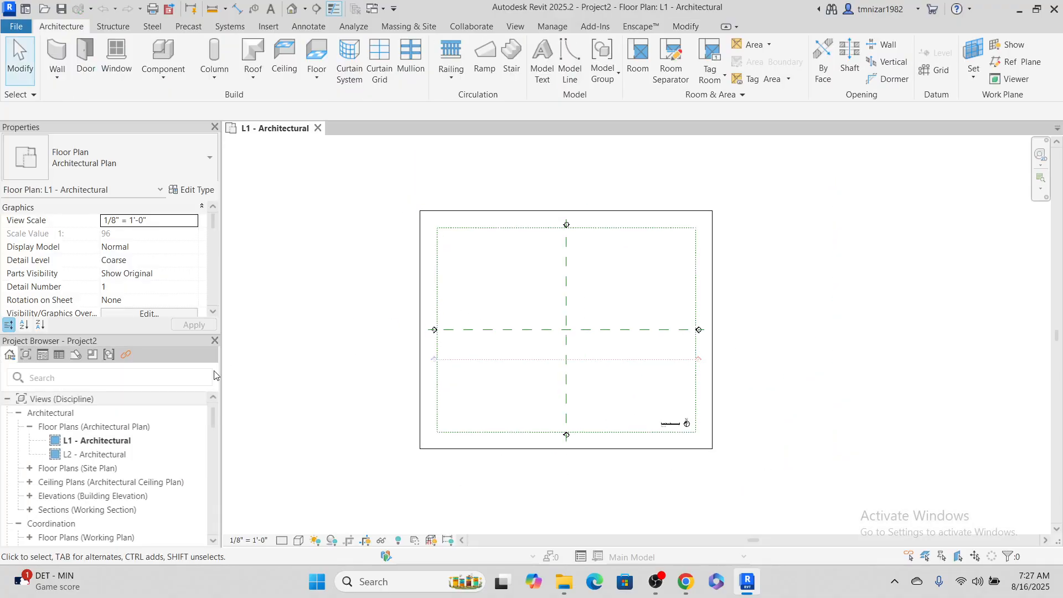
scroll(96, 482, down, 6)
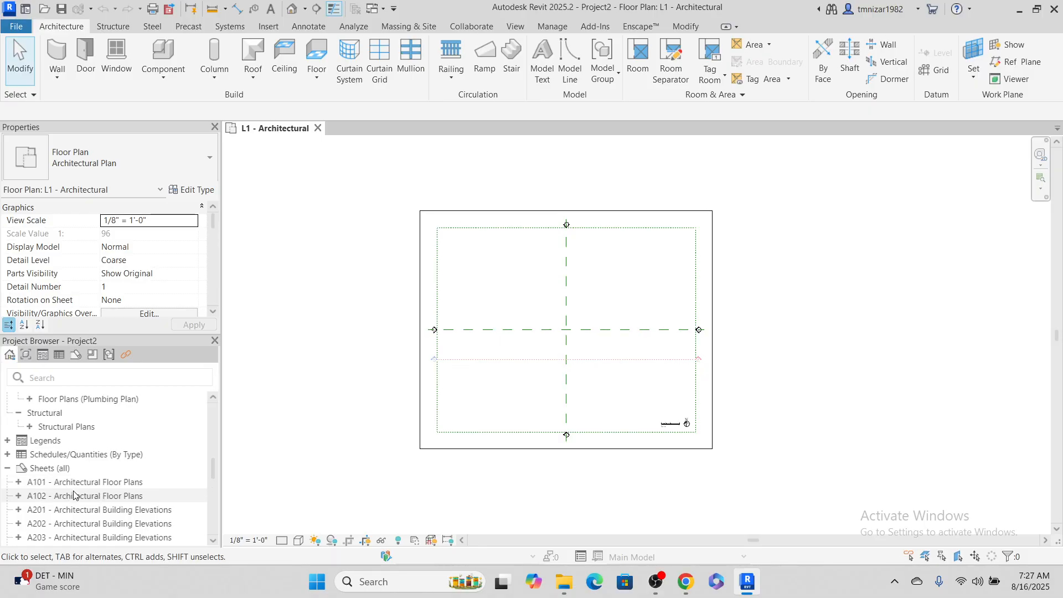
click(25, 483)
click(19, 482)
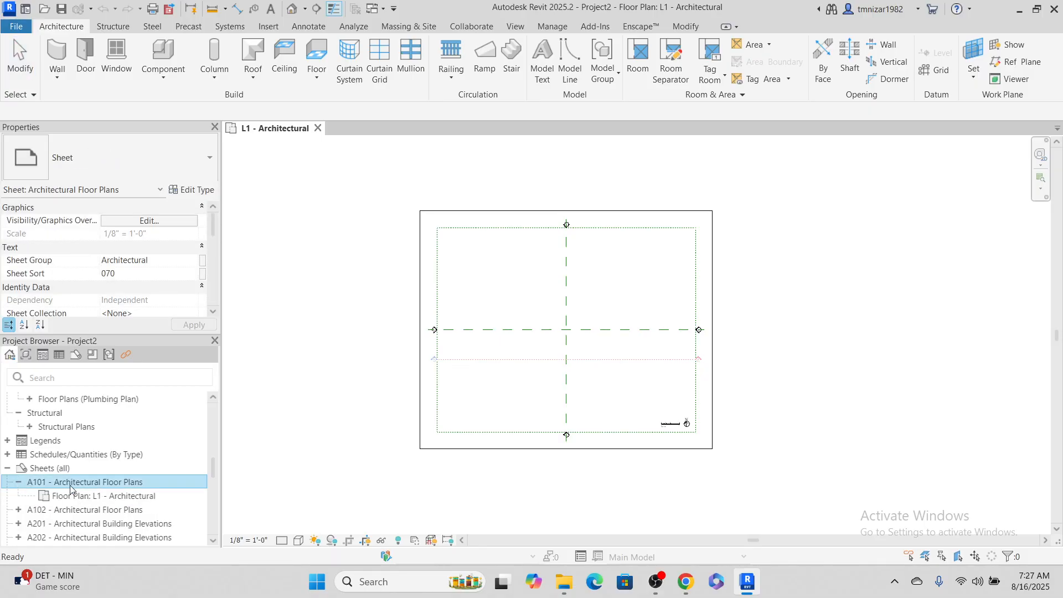
double_click(80, 483)
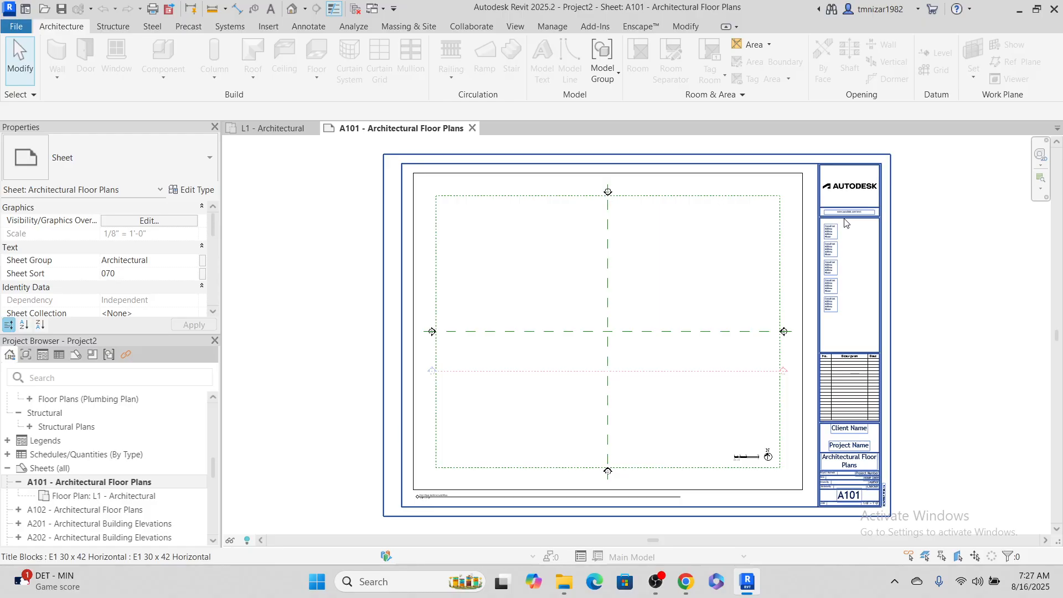
Edit the revisions on the sheet so that Seq. 1 - Revision 1 is shown in the title block's revision schedule
scroll(877, 260, up, 2)
scroll(876, 259, up, 5)
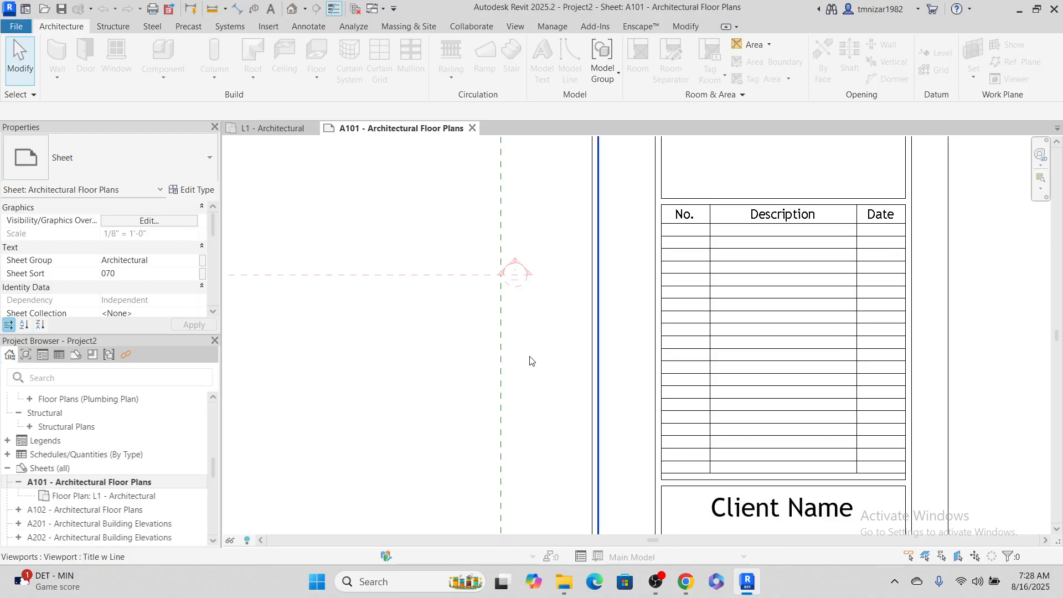
scroll(172, 271, down, 5)
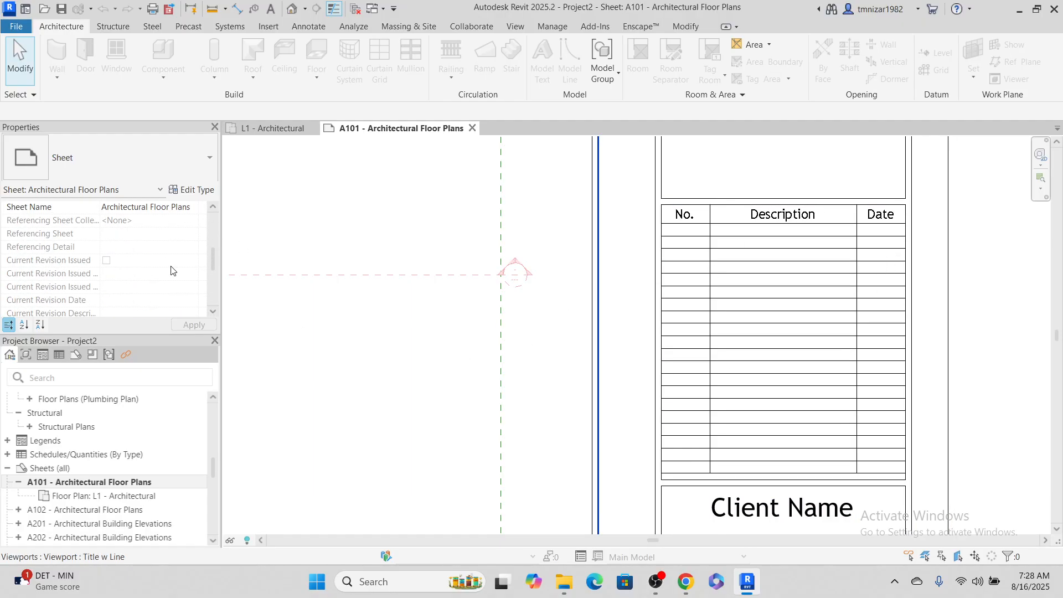
scroll(172, 270, down, 3)
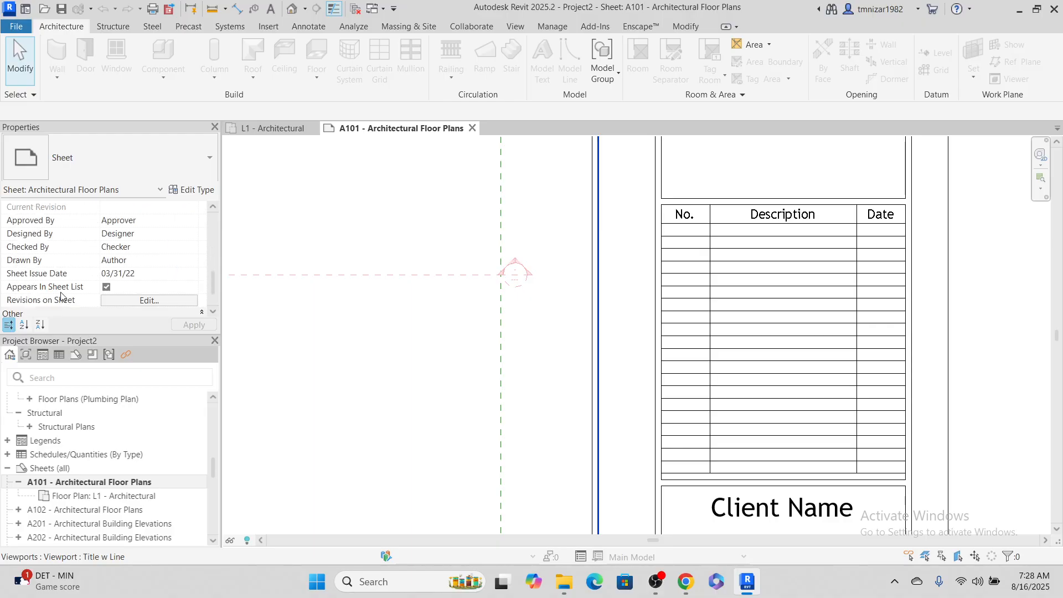
click(142, 301)
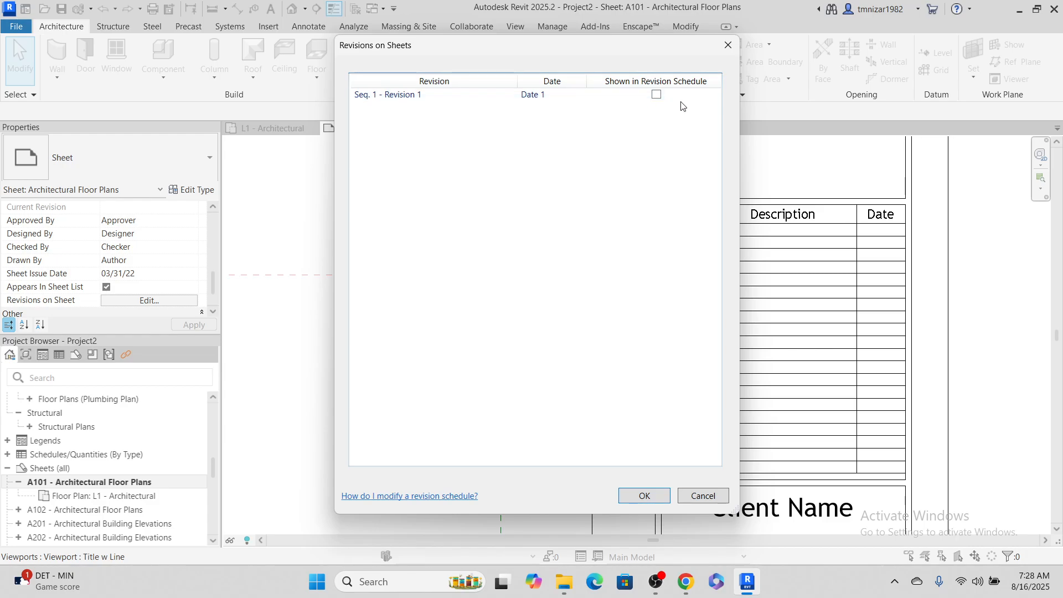
click(657, 95)
click(645, 496)
scroll(745, 222, up, 3)
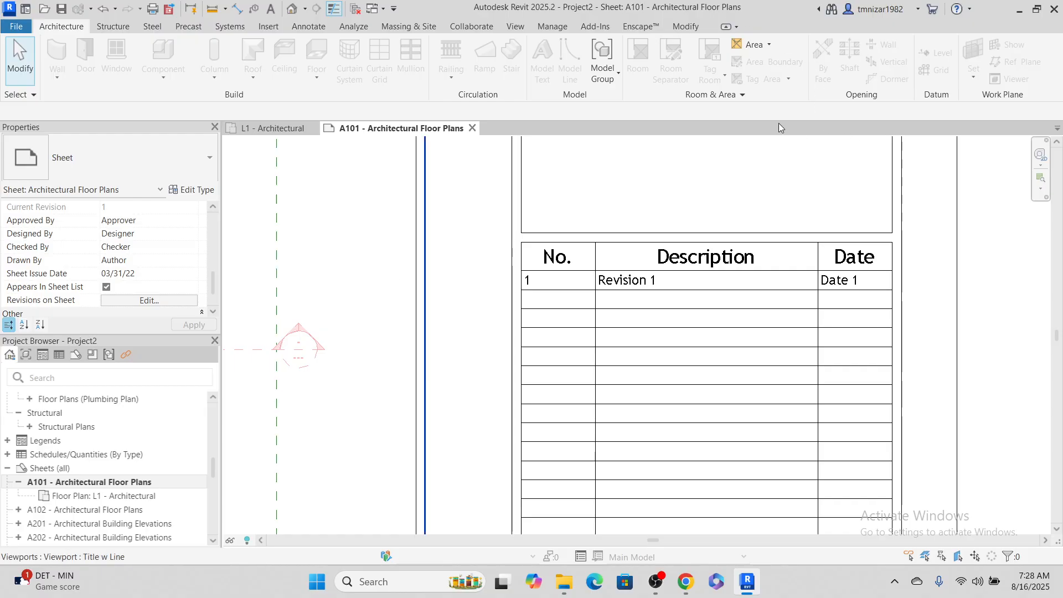
Examine the revision number and numbering type of the first revision in Sheet Issues/Revisions, and close the dialog
click(513, 28)
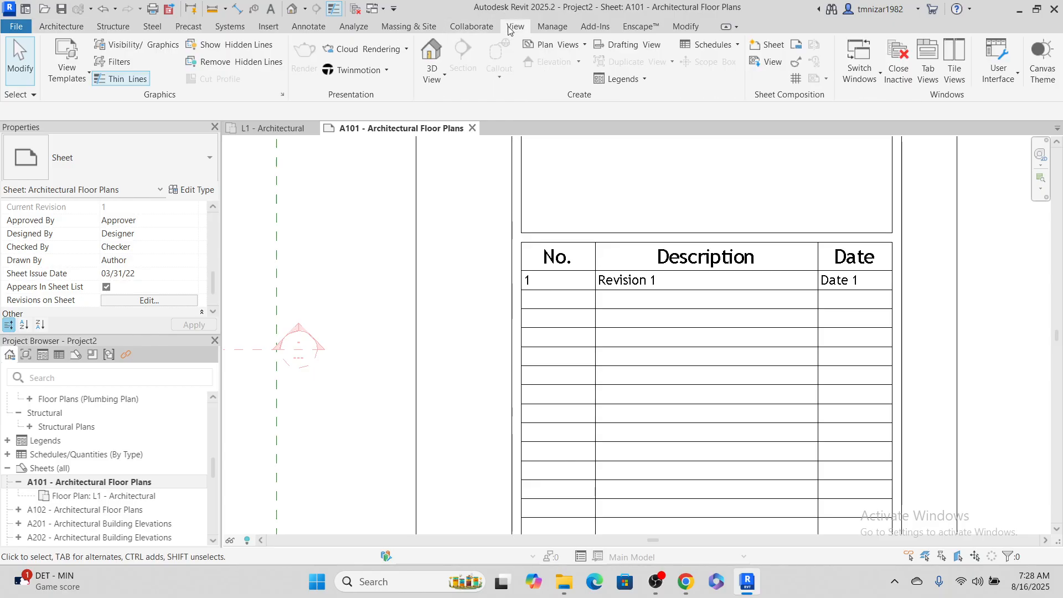
click(796, 64)
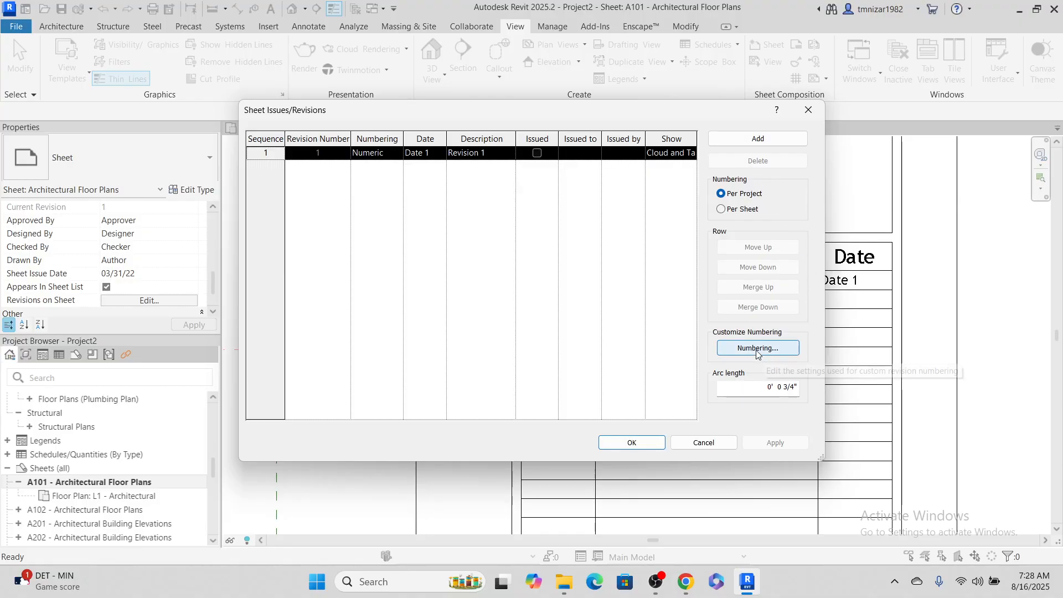
click(335, 139)
click(805, 110)
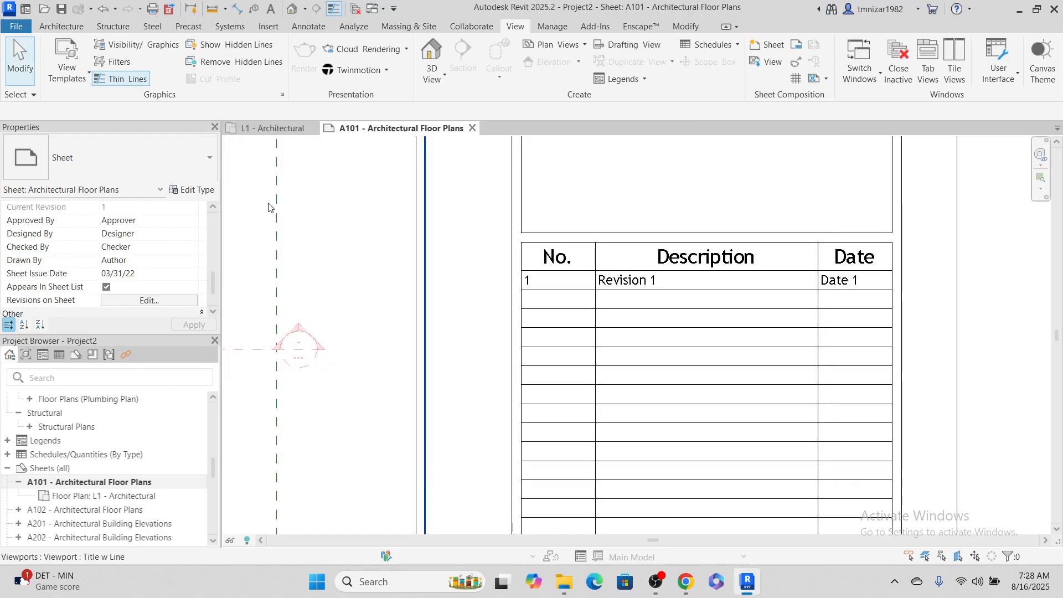
Remove Seq. 1 - Revision 1 from the revision schedule of sheet A101
click(172, 301)
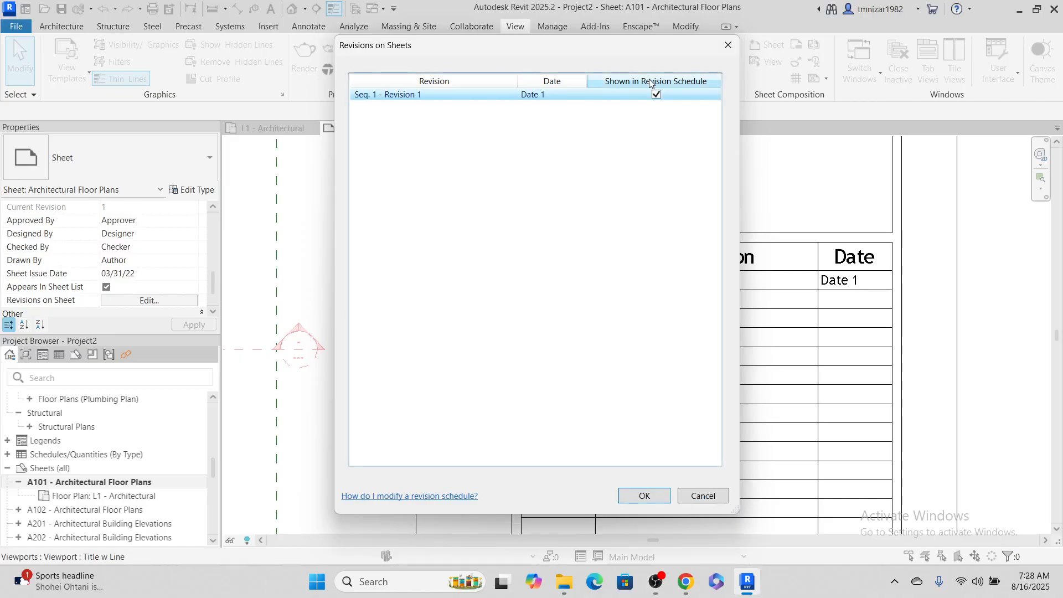
click(657, 95)
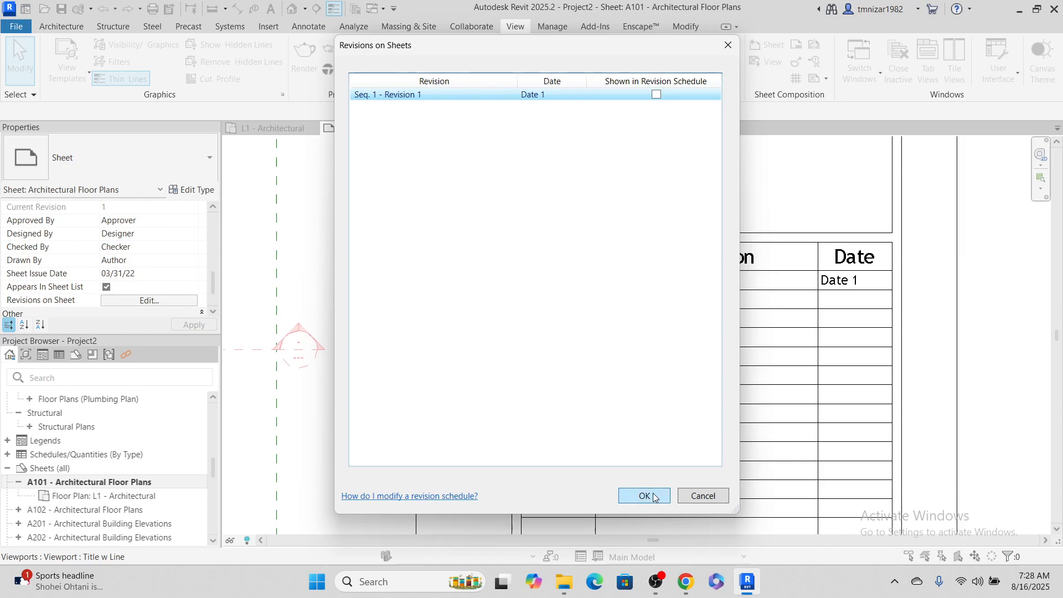
click(646, 495)
Open the custom numbering settings in Sheet Issues/Revisions and review the Alphanumeric sequence
click(797, 62)
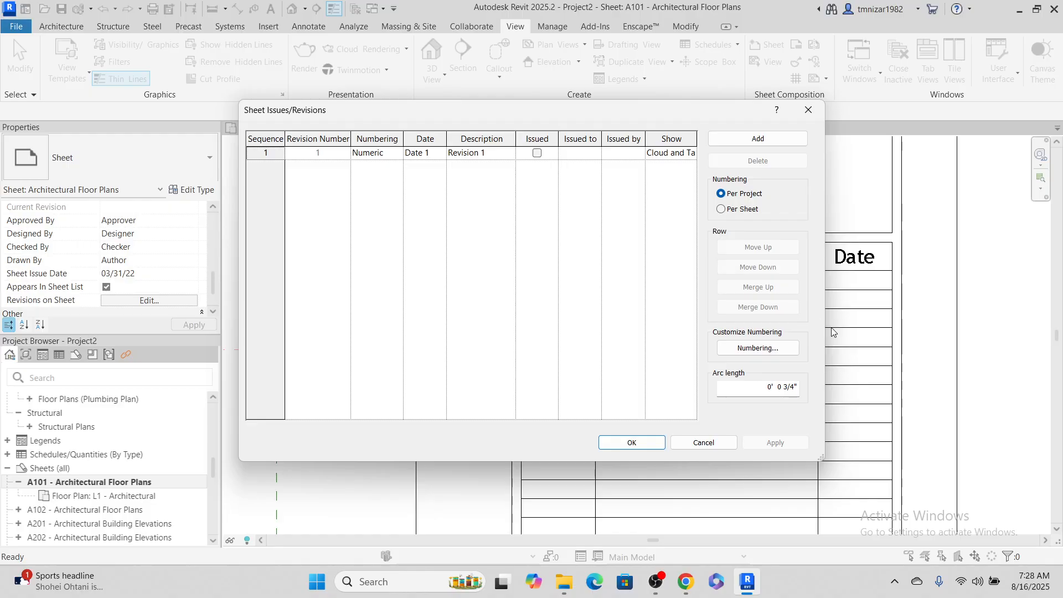
click(786, 351)
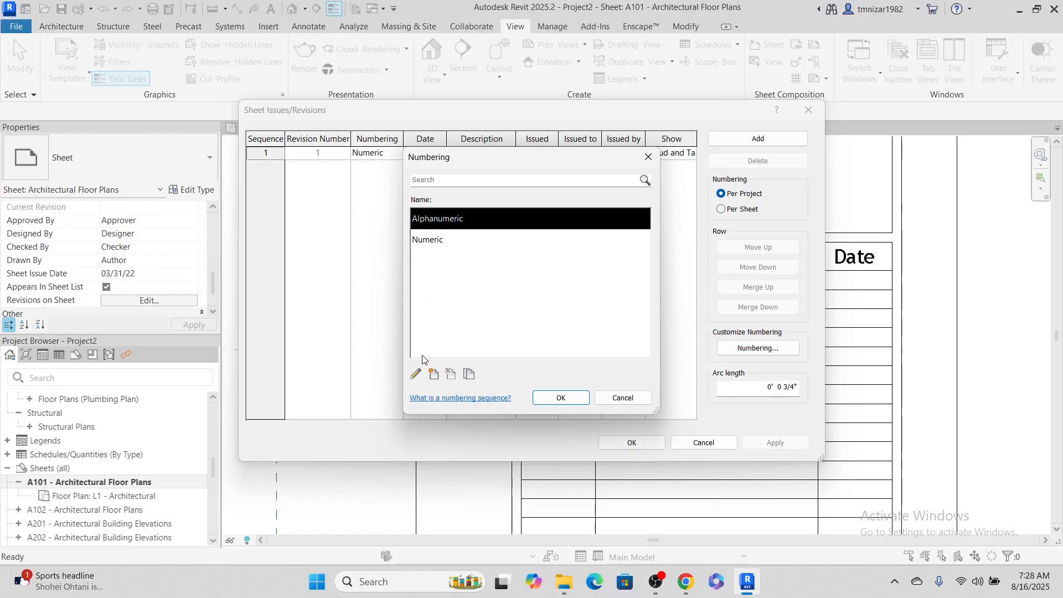
click(413, 376)
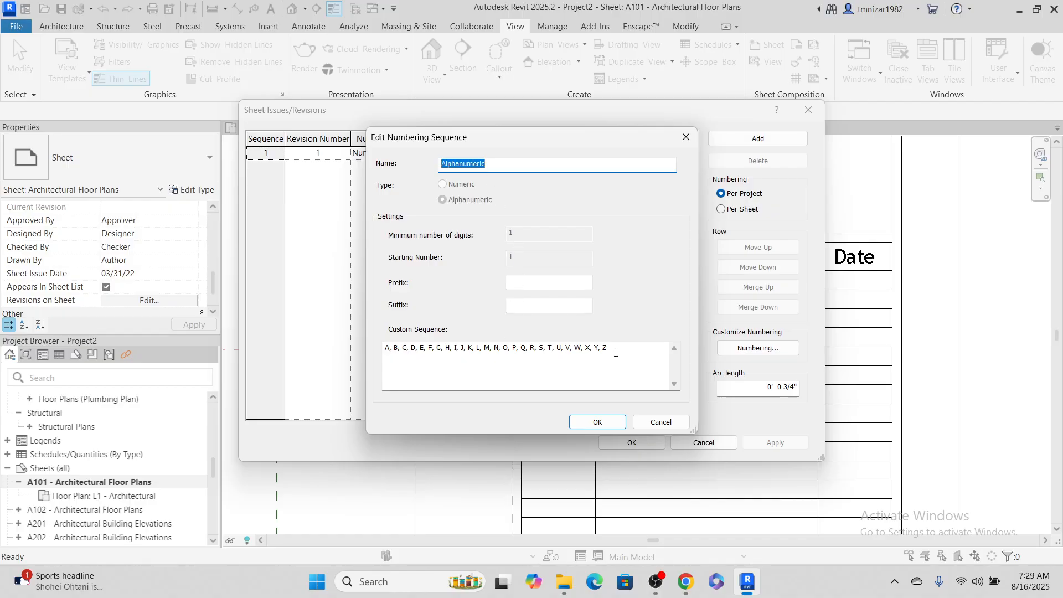
click(599, 423)
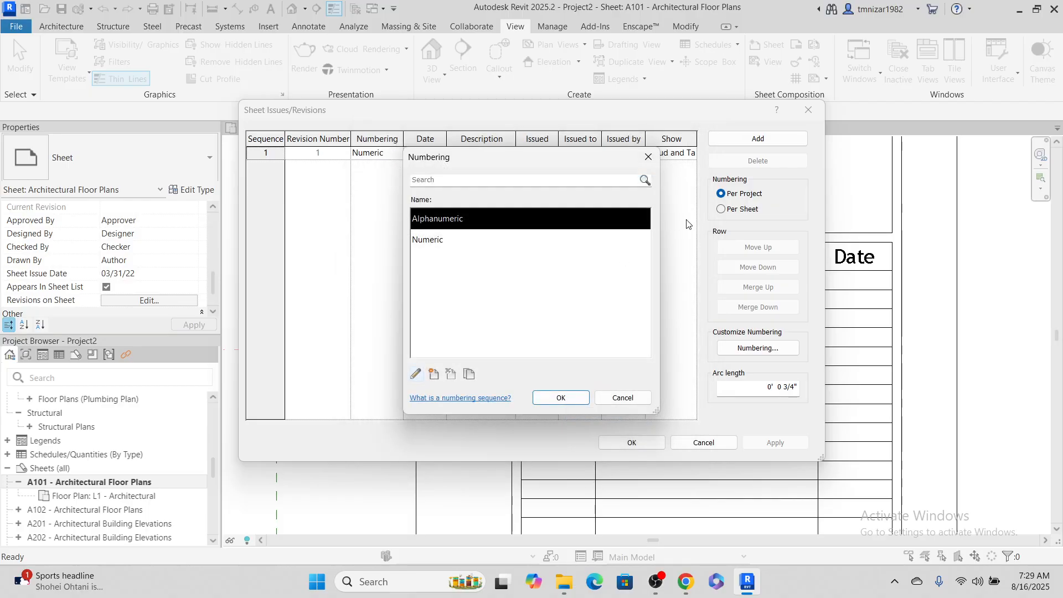
Edit the Numeric numbering sequence to a minimum of 3 digits and starting number 001, and apply it to the project revisions
click(449, 247)
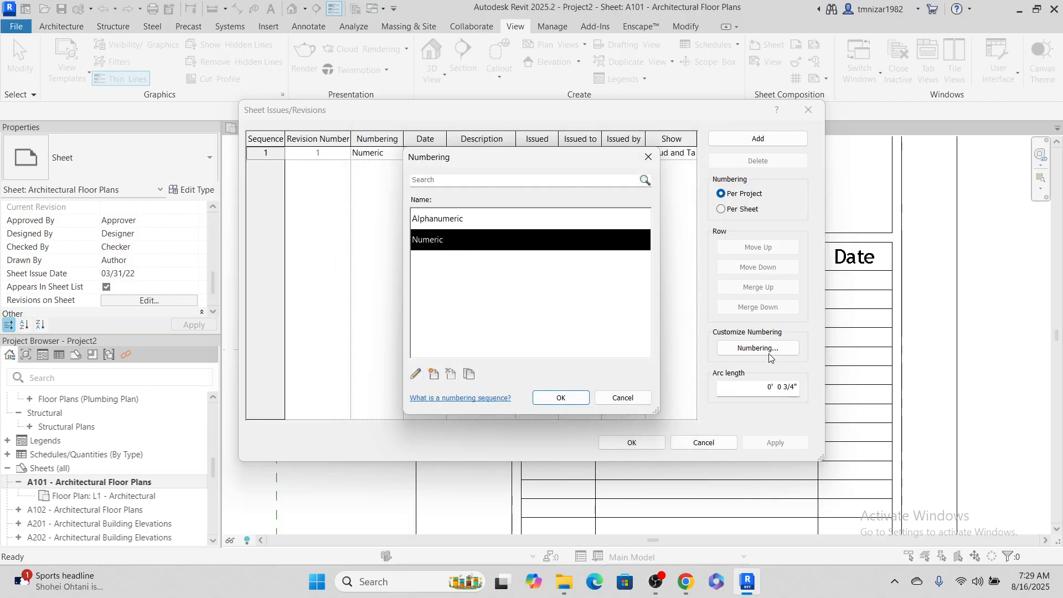
click(415, 375)
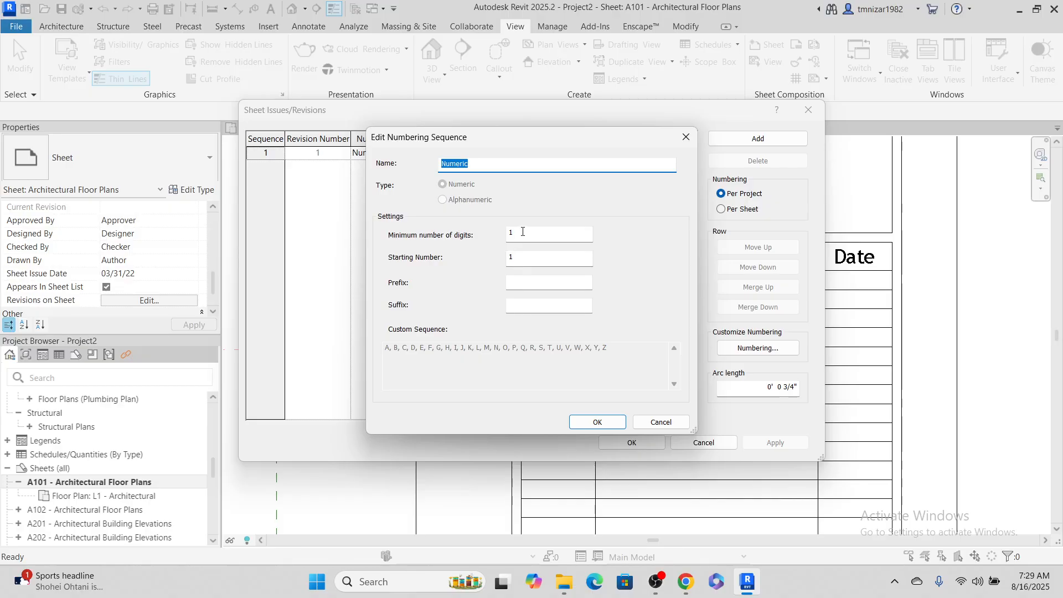
key(Tab)
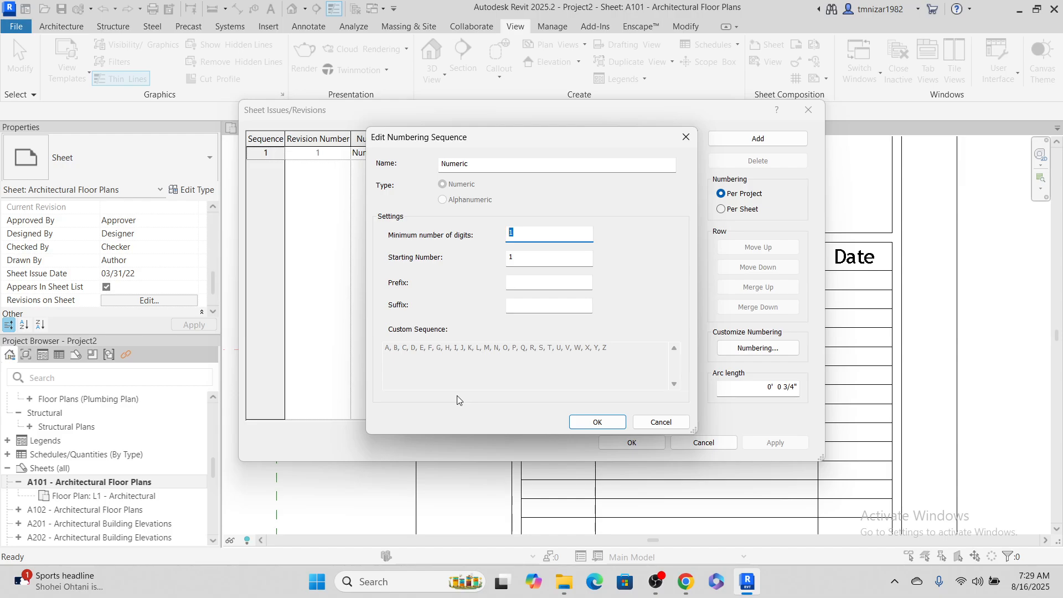
text(3)
click(522, 259)
key(BackSpace)
text(001)
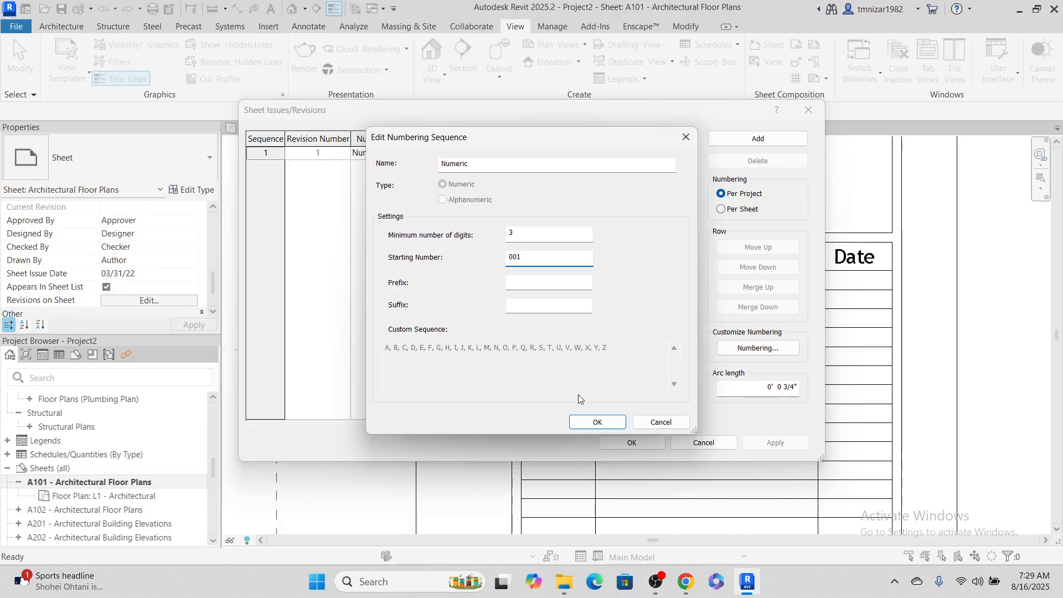
click(585, 420)
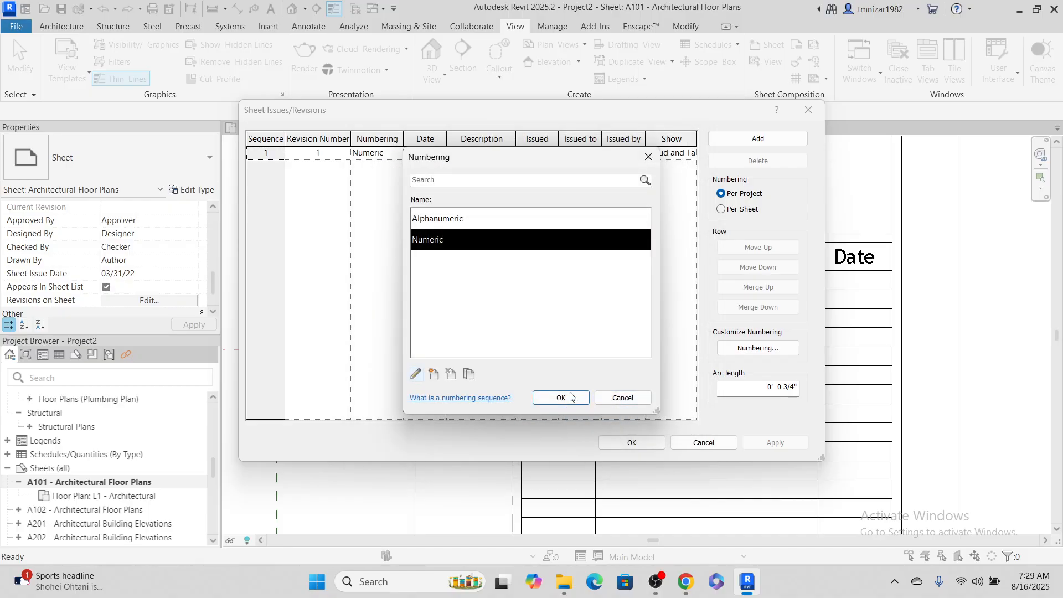
click(570, 397)
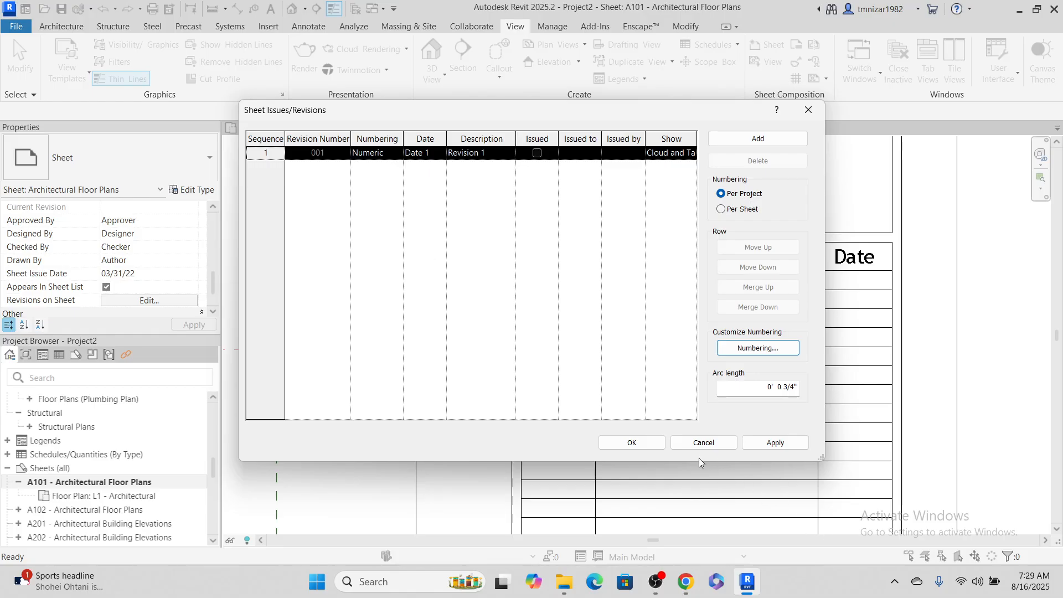
click(630, 443)
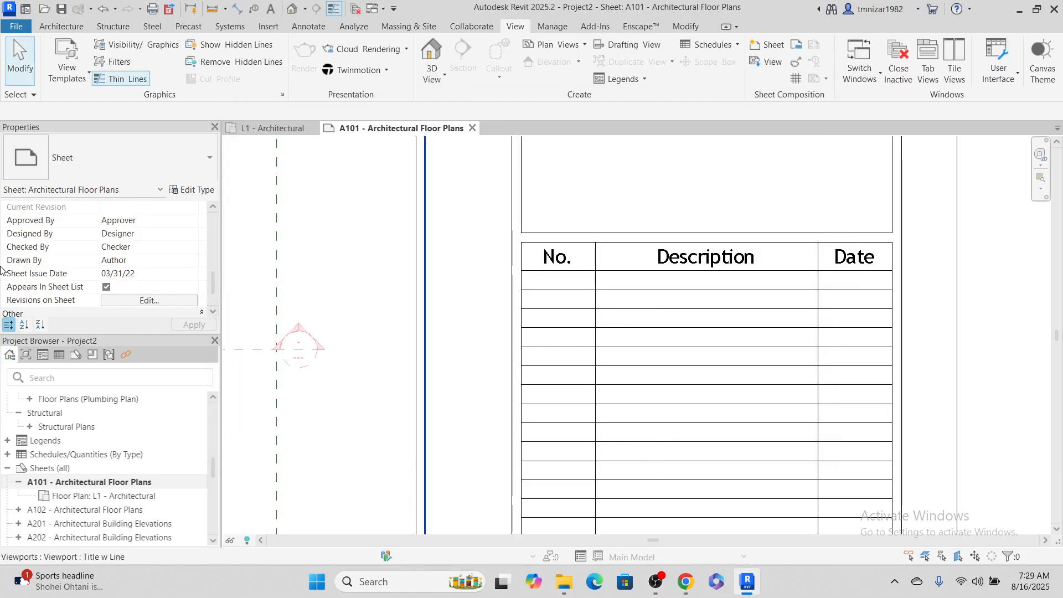
Turn on Seq. 1 - Revision 1 in the revision schedule of sheet A101 with the new numbering
click(150, 301)
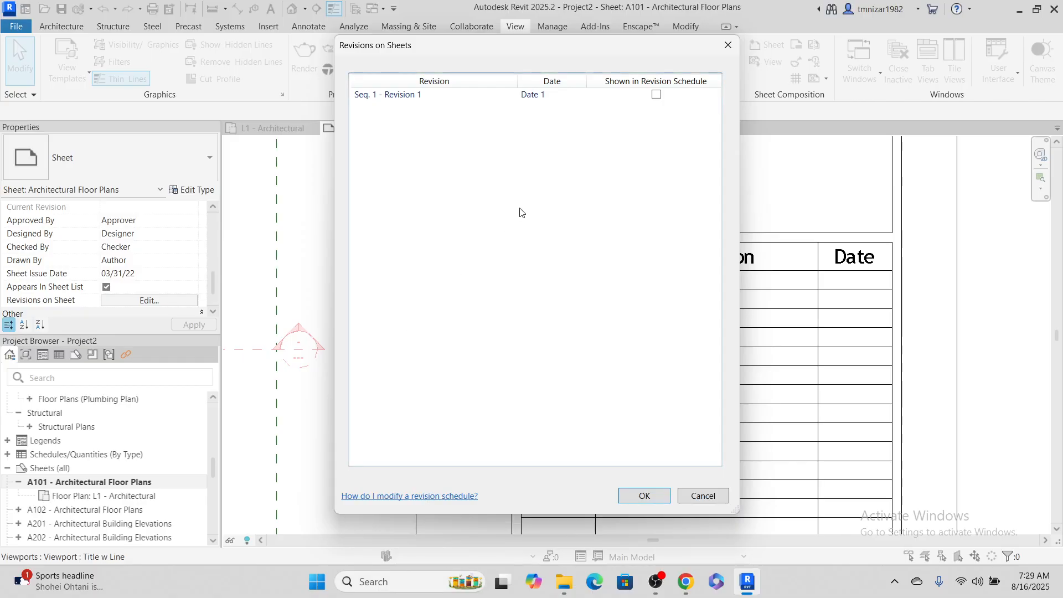
click(656, 95)
click(644, 496)
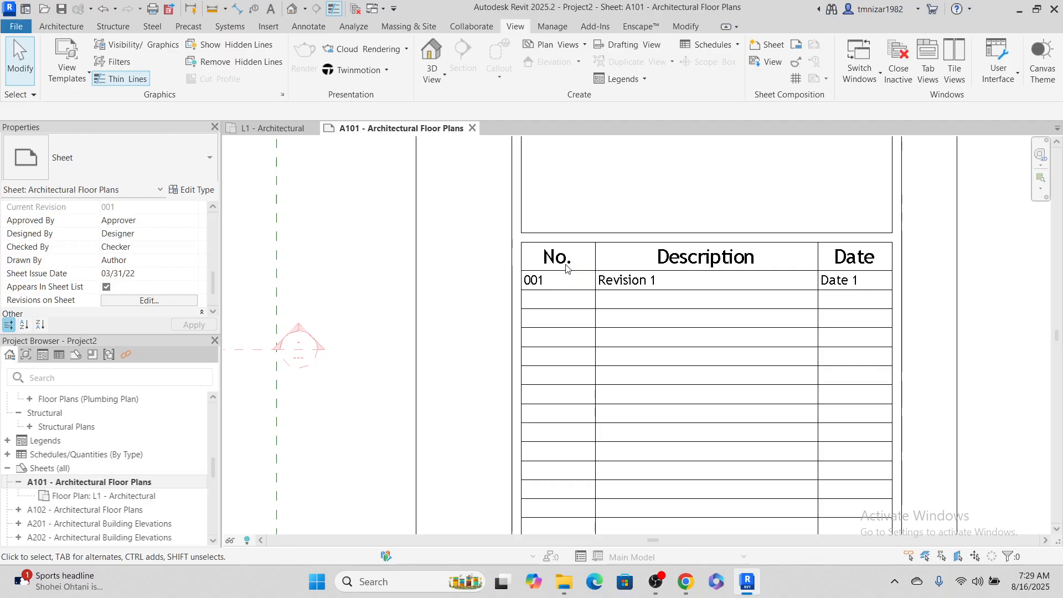
Open the sheet's E1 30 x 42 Horizontal title block family for editing
click(892, 236)
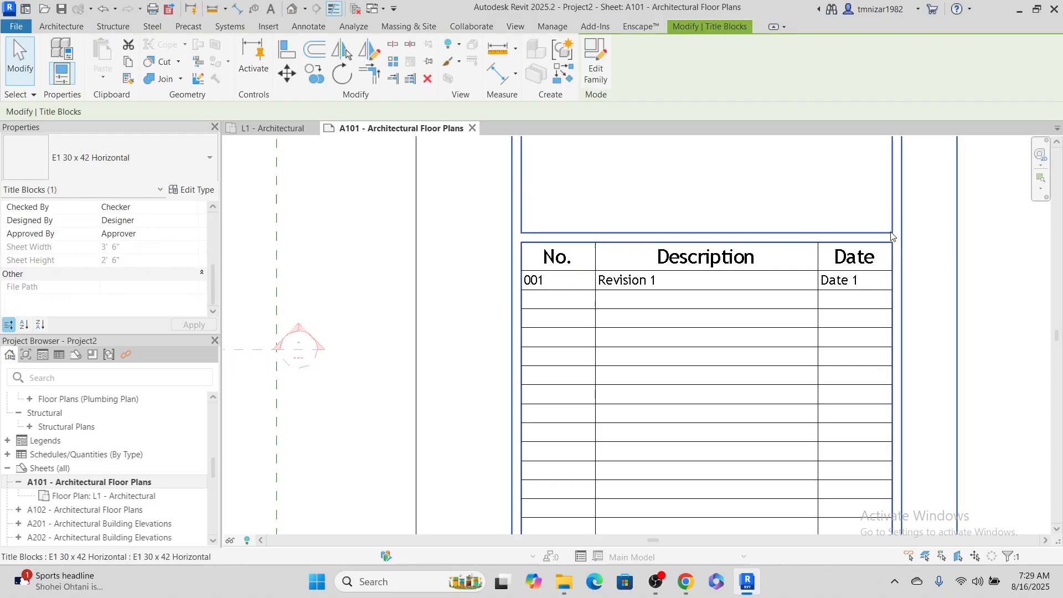
scroll(864, 260, down, 4)
click(981, 408)
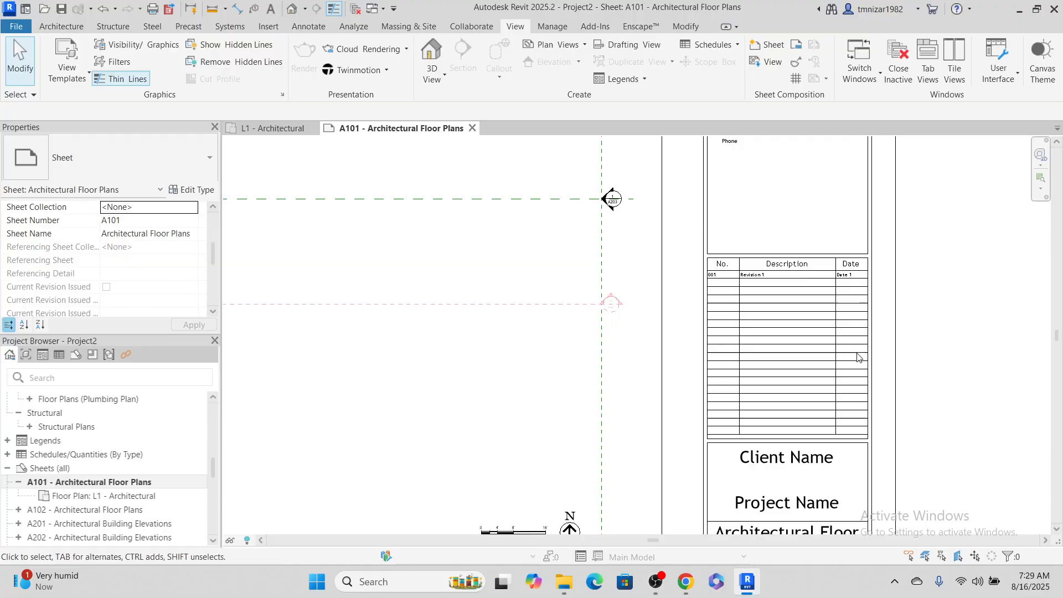
click(871, 354)
click(584, 71)
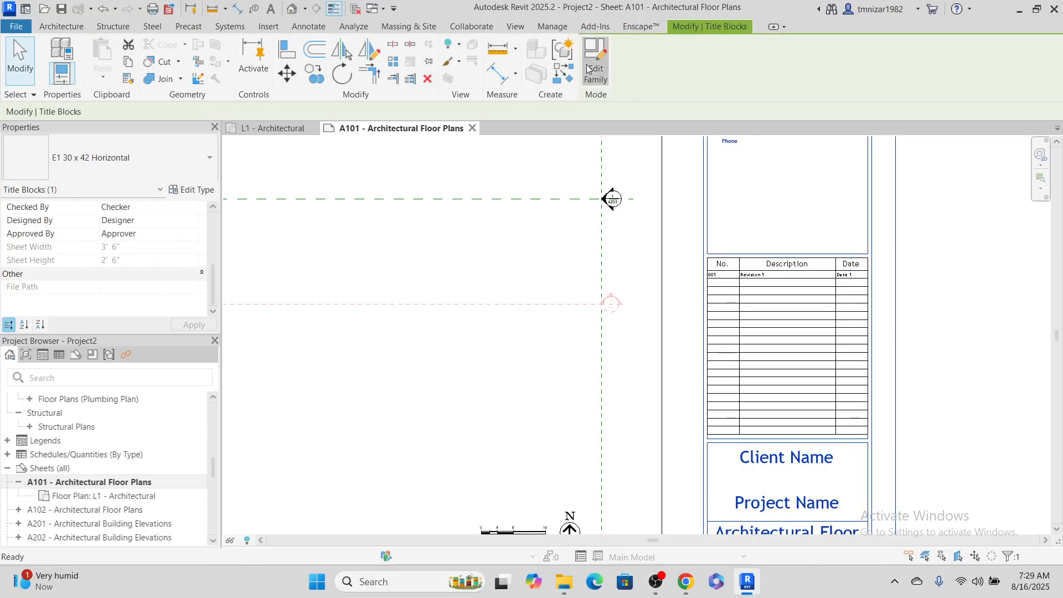
Open the Revision Schedule placed on the title block family's sheet for editing
scroll(814, 376, up, 5)
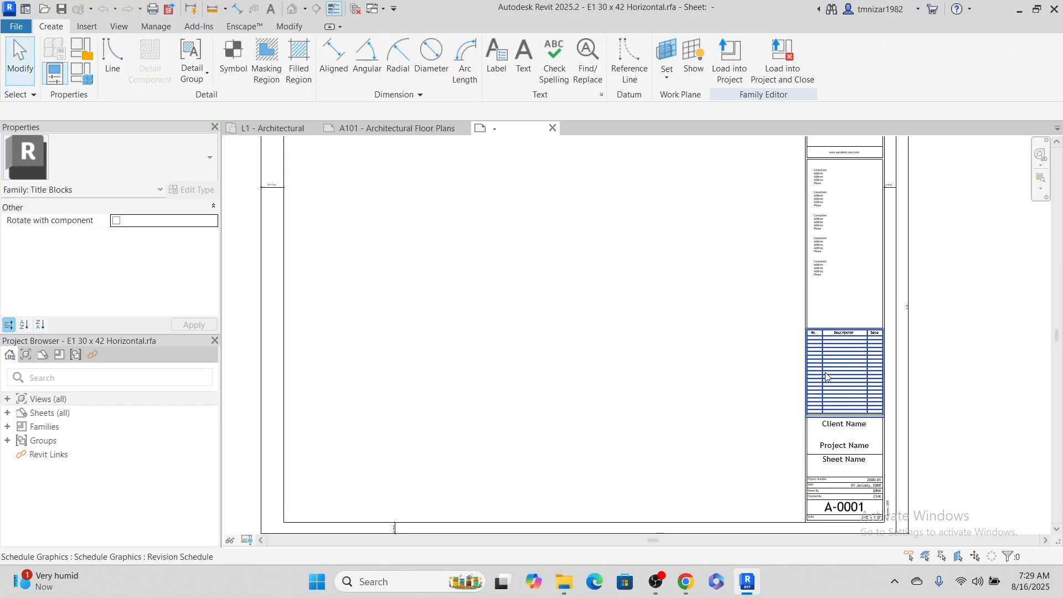
click(771, 320)
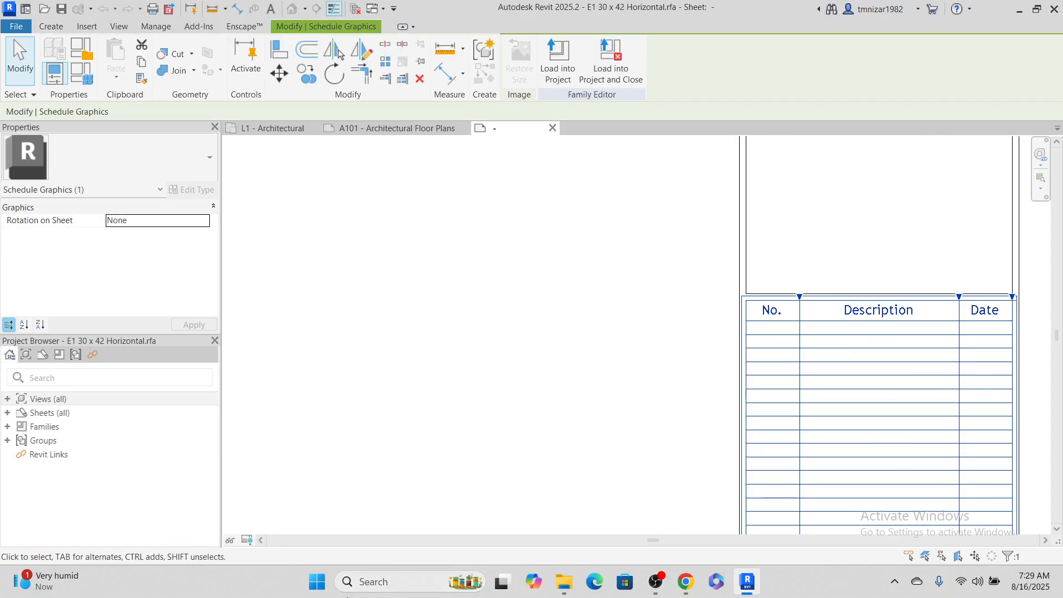
scroll(722, 280, down, 3)
middle_drag(957, 421, 767, 362)
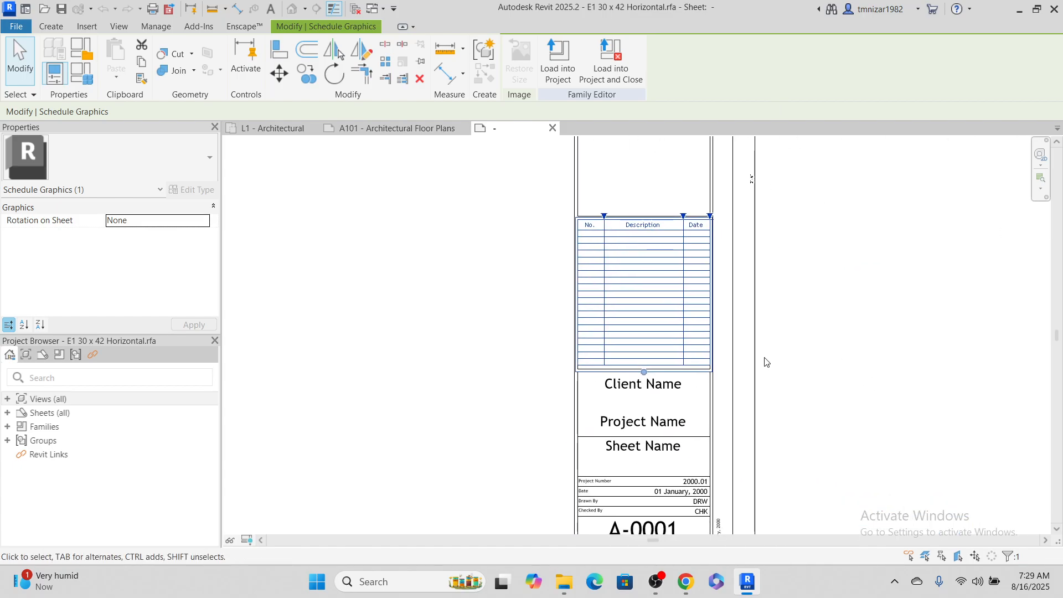
click(13, 414)
click(7, 413)
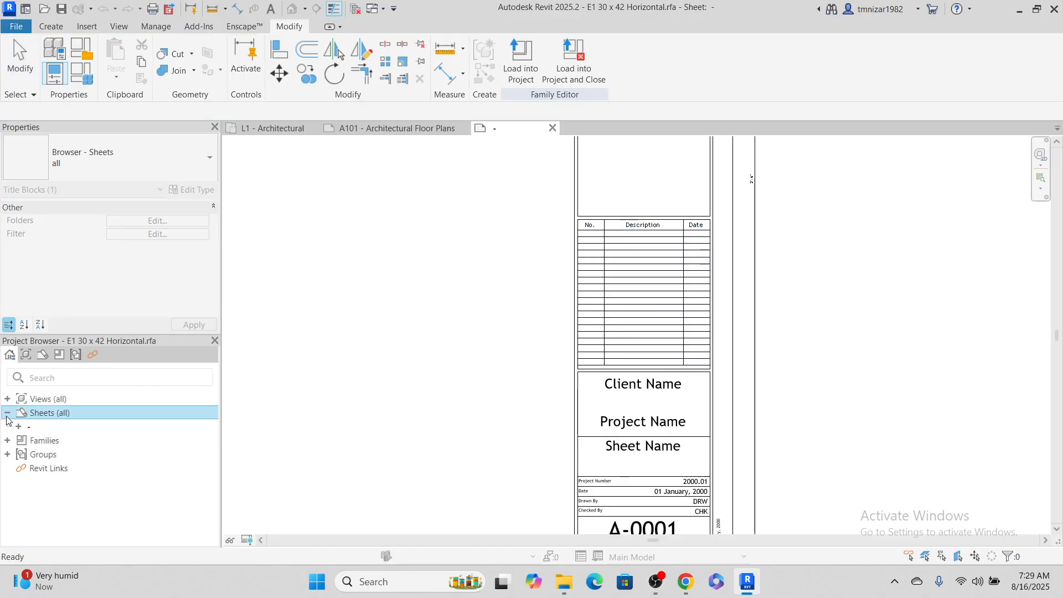
click(8, 399)
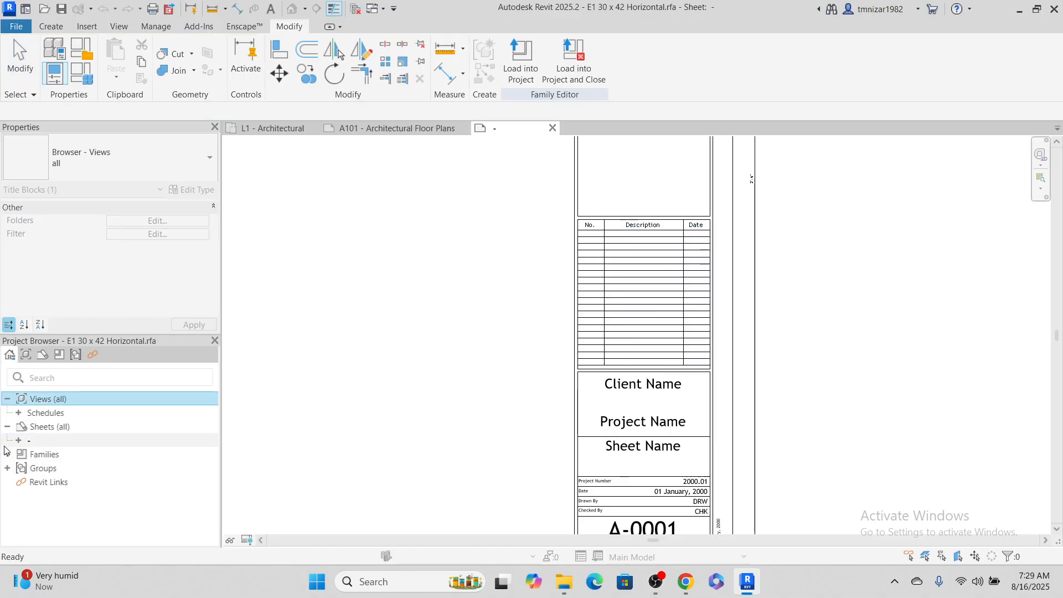
click(20, 441)
click(61, 455)
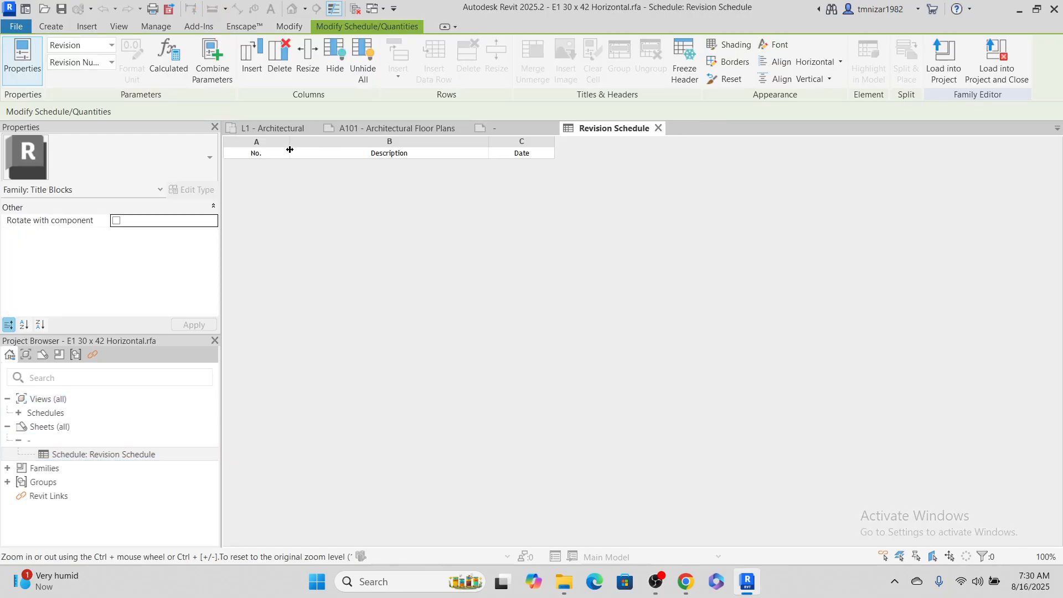
Rename the Revision Schedule's No. column heading to REV and close the schedule view
click(280, 153)
text(REV)
click(658, 128)
scroll(594, 170, up, 4)
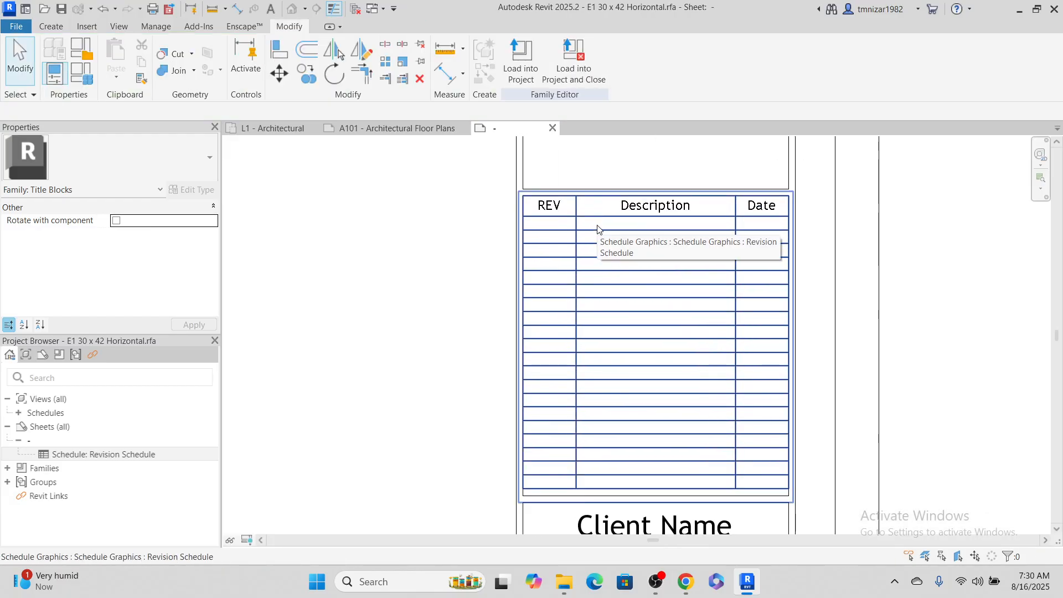
Load the edited title block into the project and close the family without saving it, overwriting the existing version
click(590, 48)
click(563, 299)
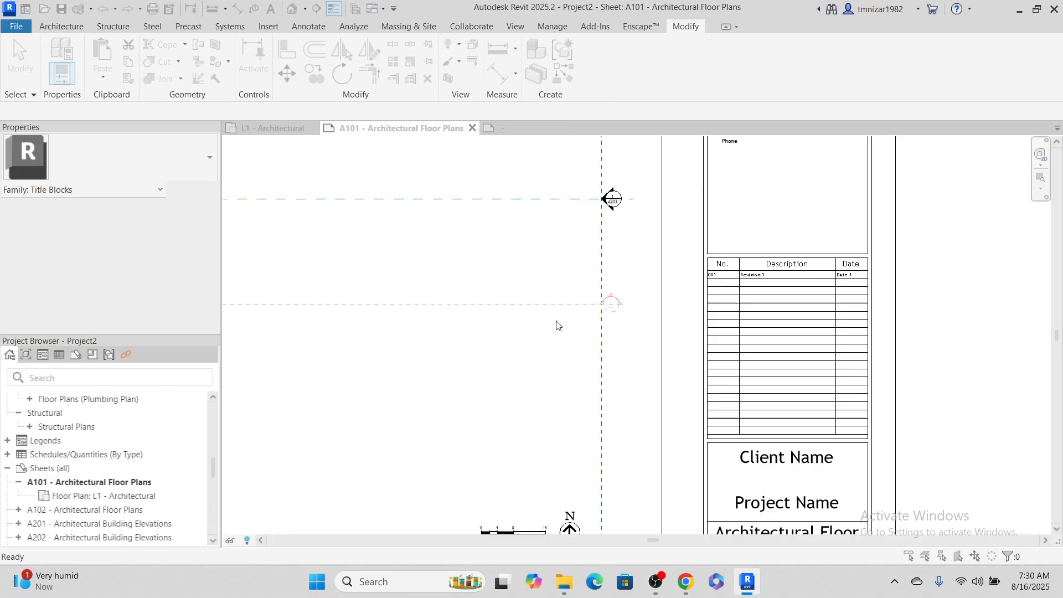
click(543, 280)
scroll(744, 284, up, 5)
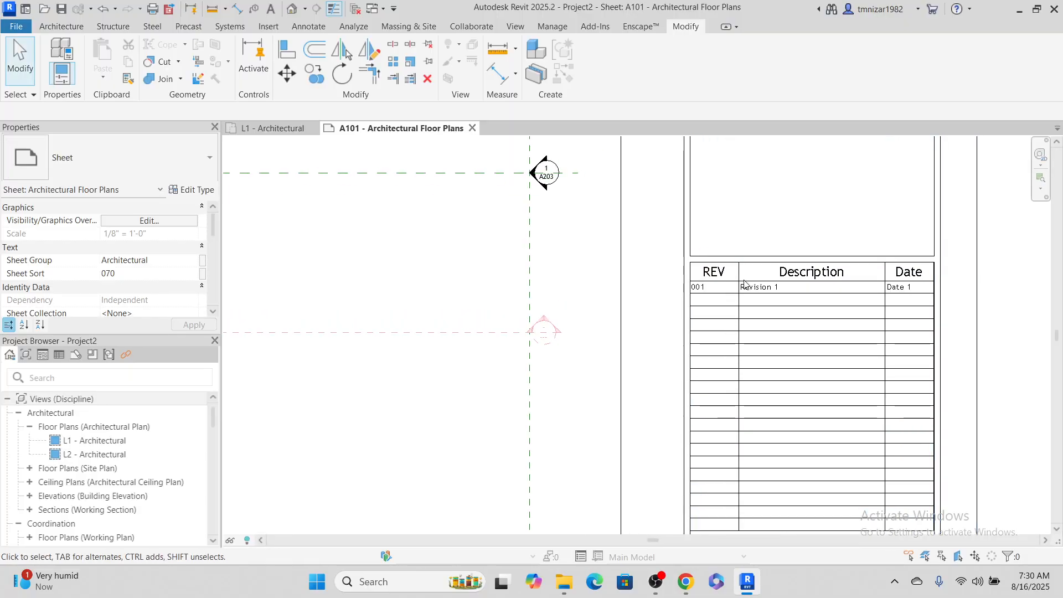
Reopen sheet A101's title block family for editing and open the field settings of its Revision Schedule
scroll(744, 284, down, 4)
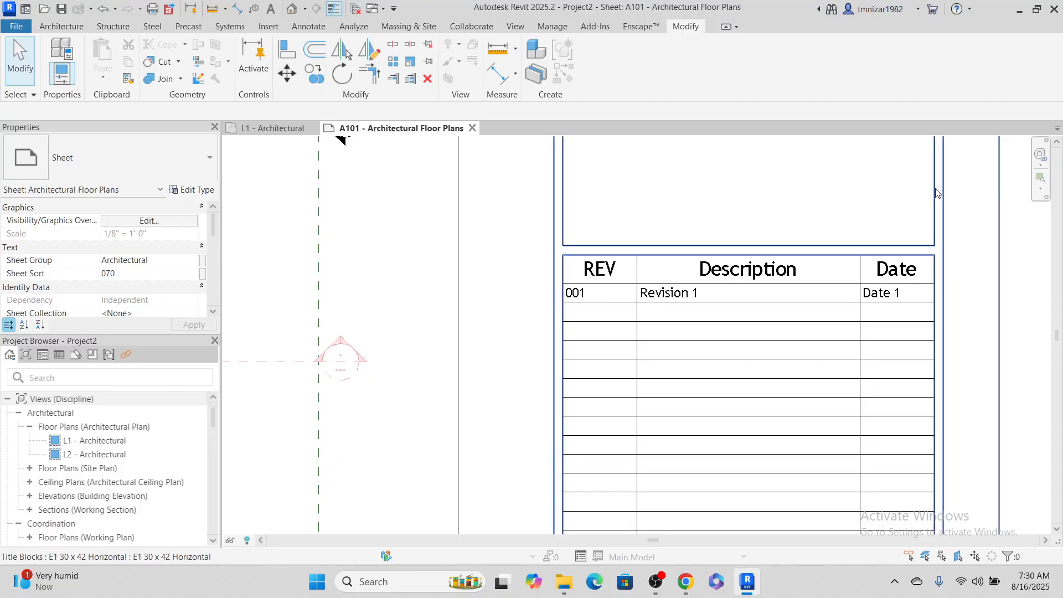
click(864, 186)
click(589, 68)
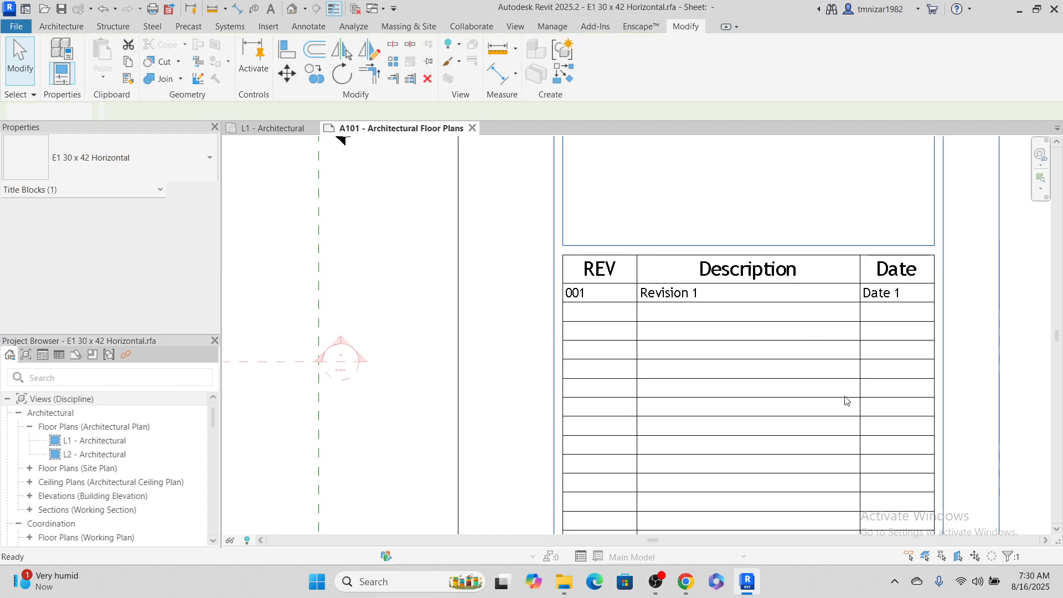
click(833, 408)
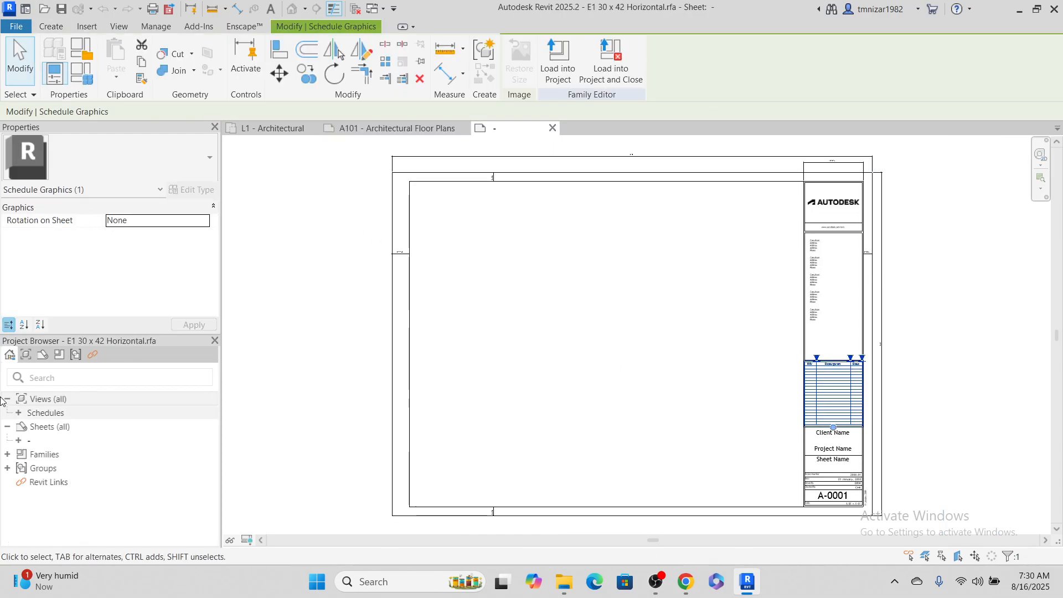
click(19, 441)
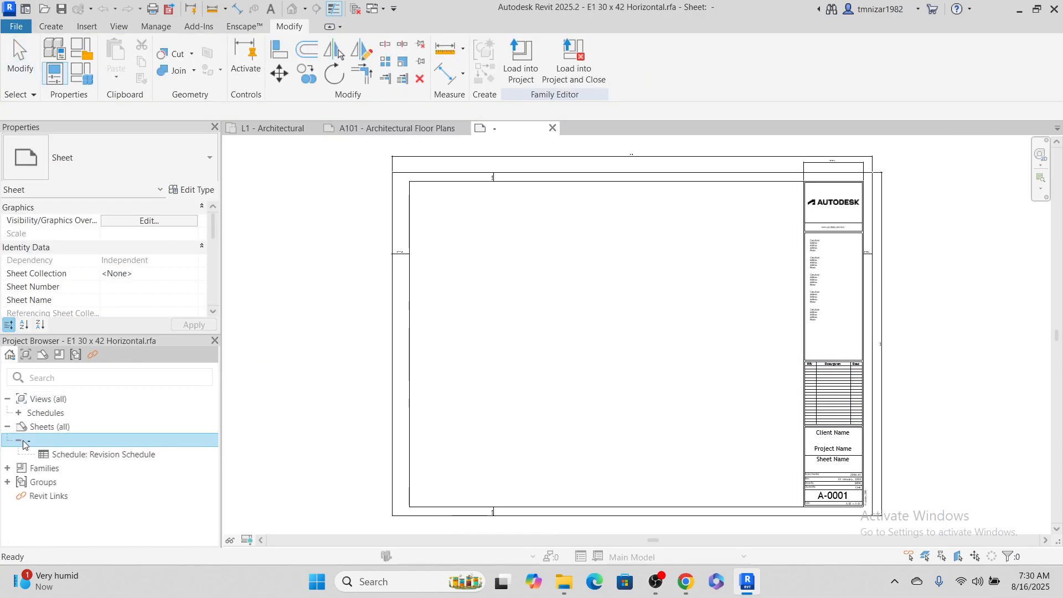
click(61, 452)
scroll(128, 283, down, 2)
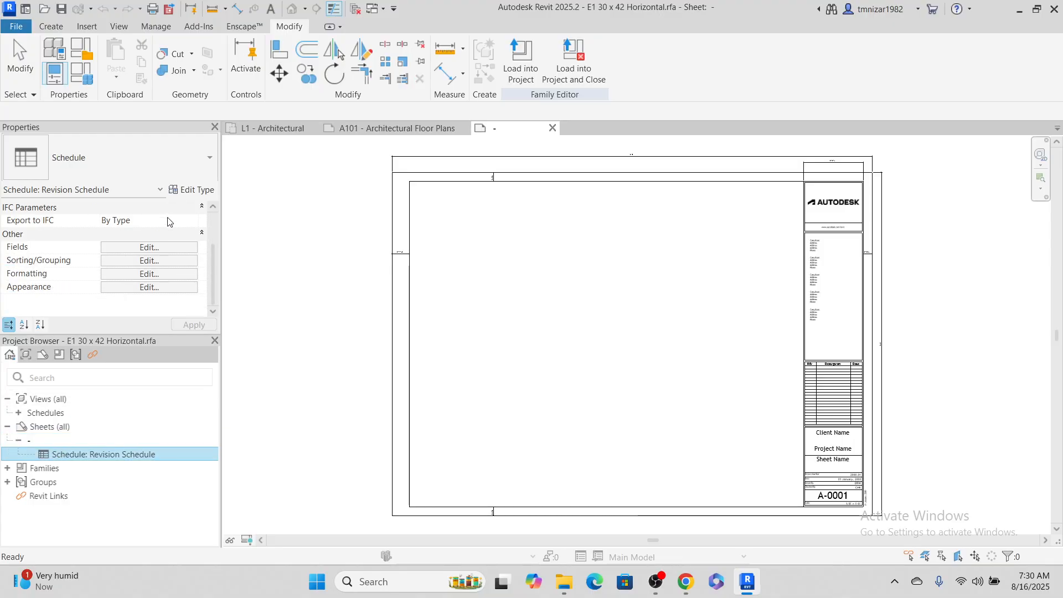
click(165, 248)
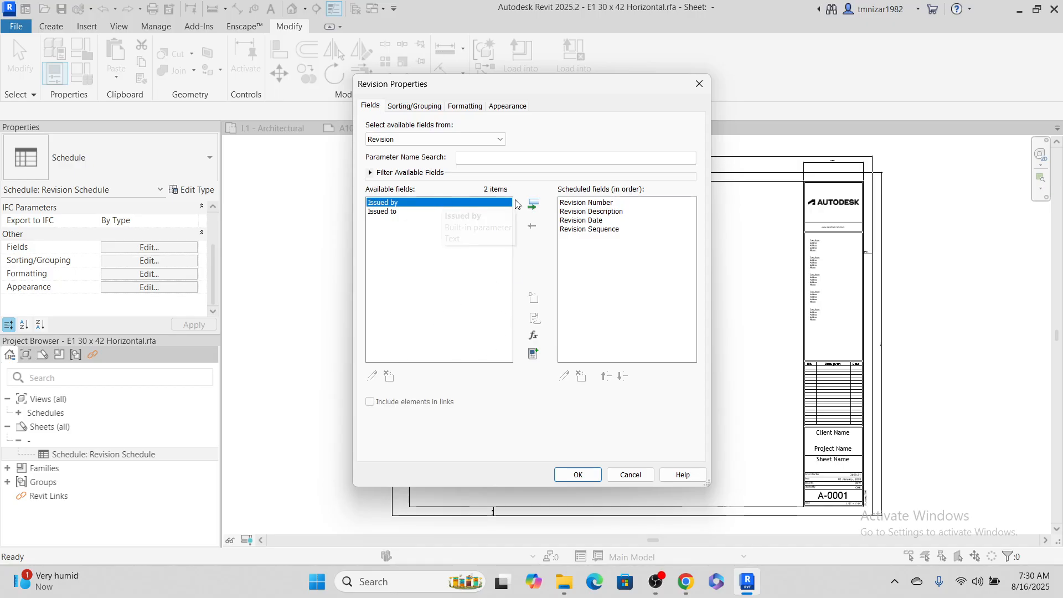
Try adding the Issued by and Issued to fields to the schedule, and display the Project Information fields with the filter options
click(532, 206)
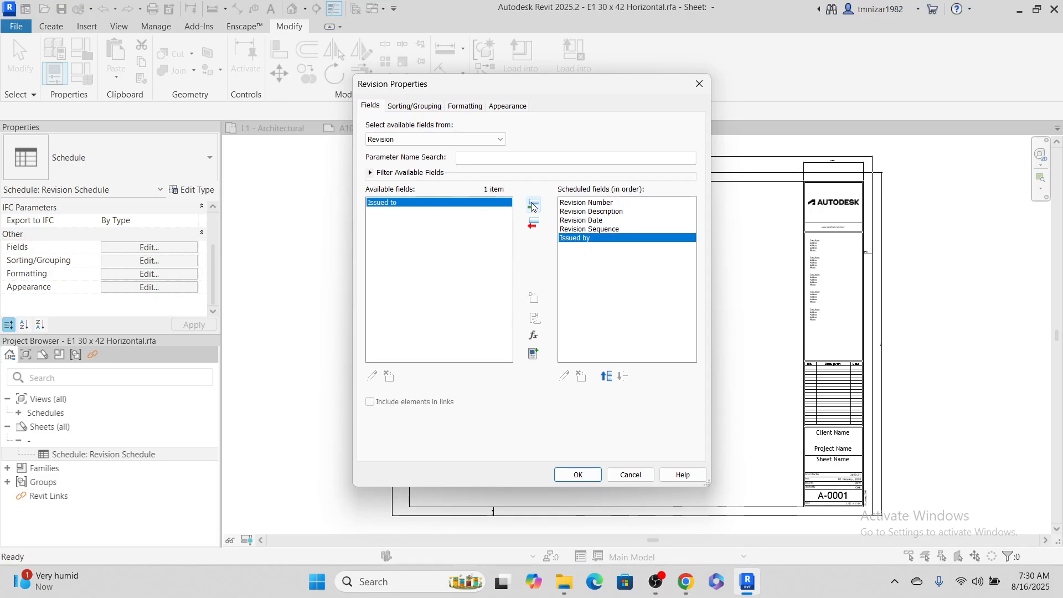
click(532, 206)
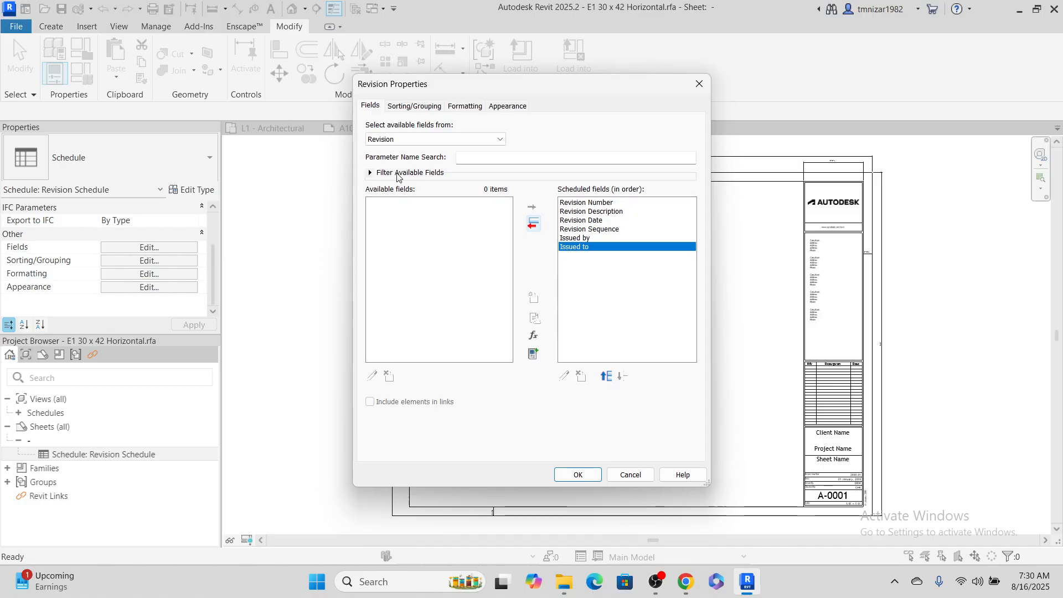
click(427, 139)
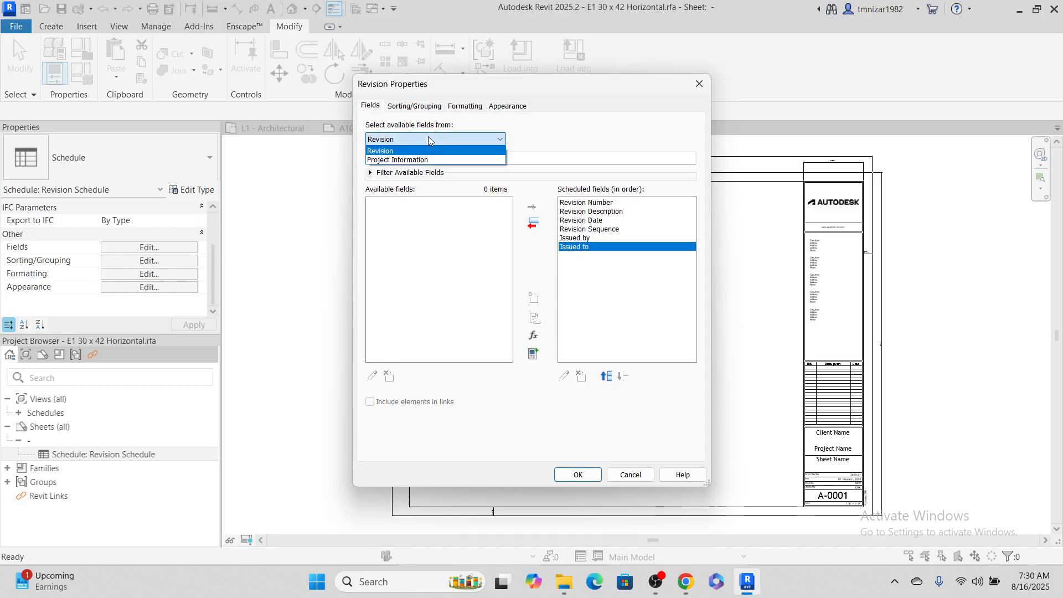
click(446, 160)
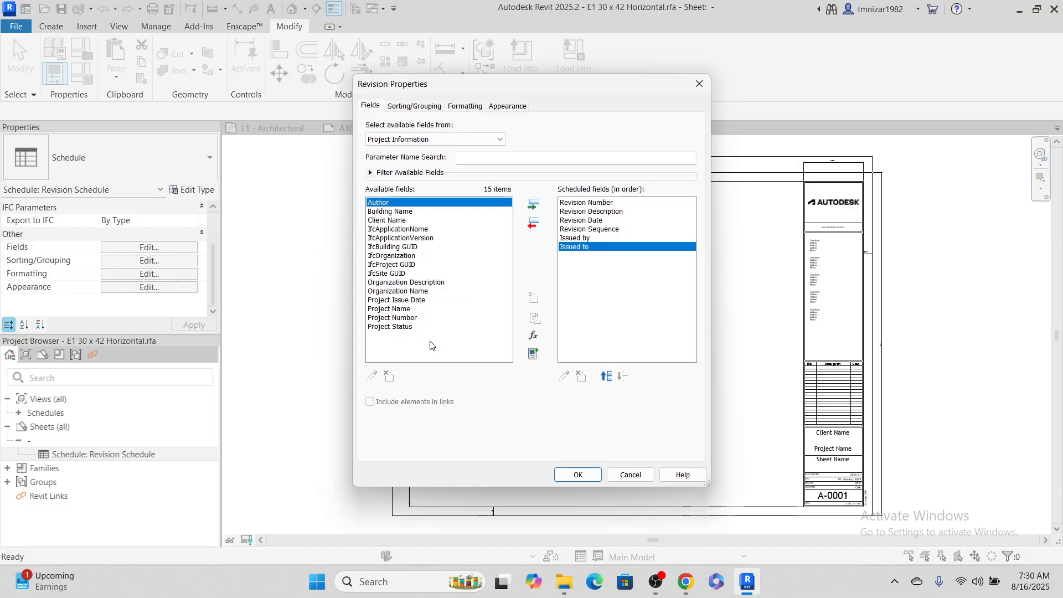
click(374, 175)
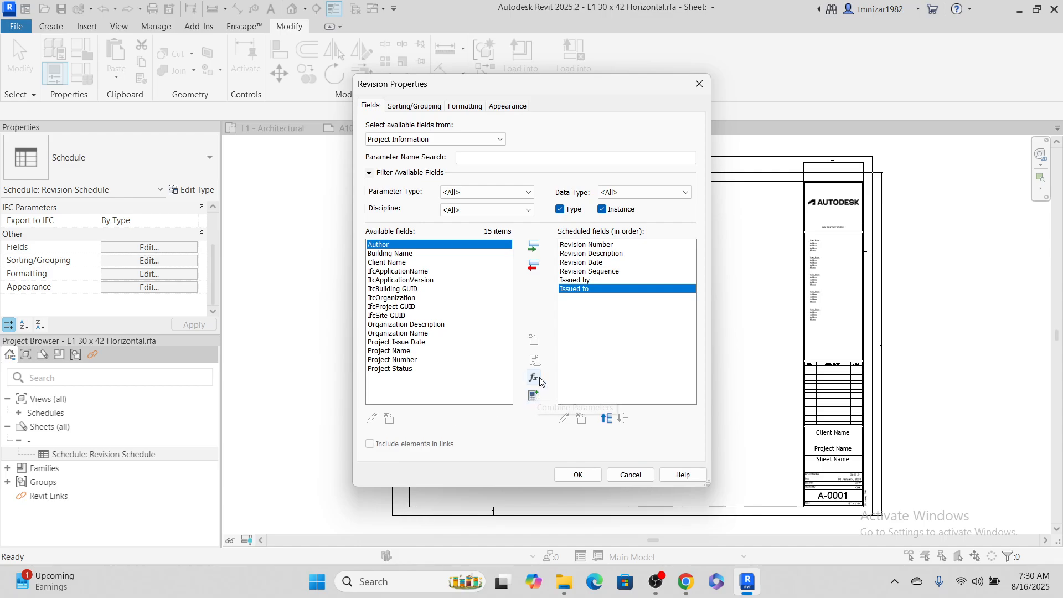
Return to the Revision fields and review the schedule's sorting and grouping, formatting and appearance settings
click(450, 139)
click(450, 150)
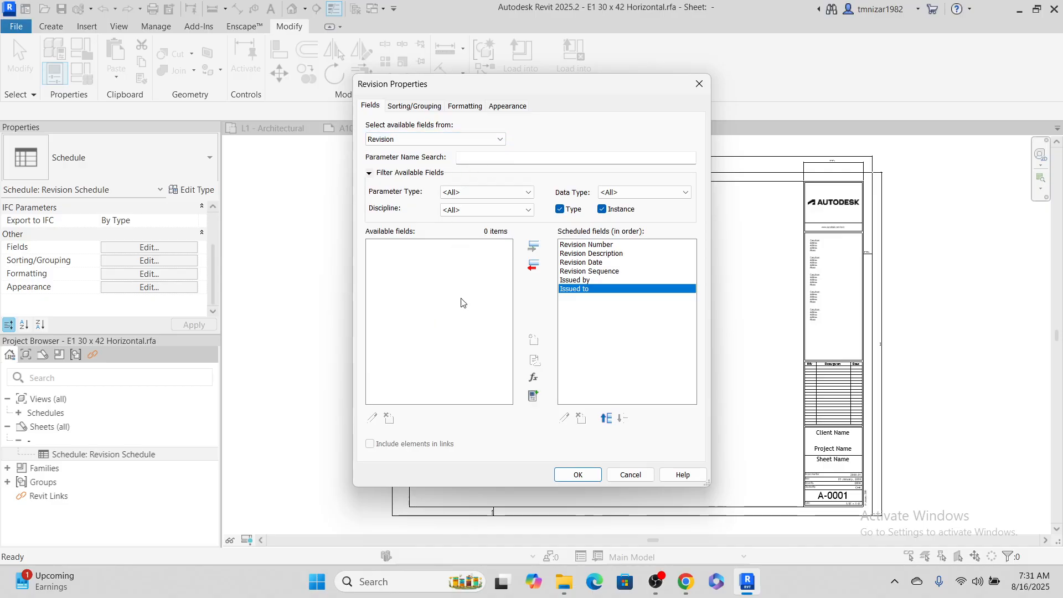
click(442, 106)
click(465, 105)
click(513, 109)
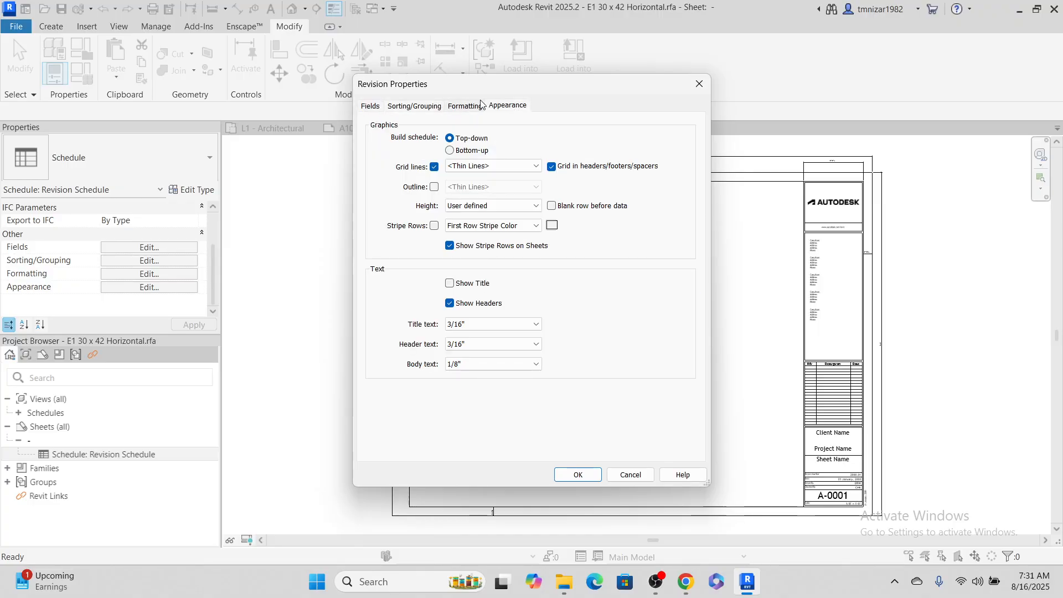
click(478, 105)
click(508, 108)
click(465, 106)
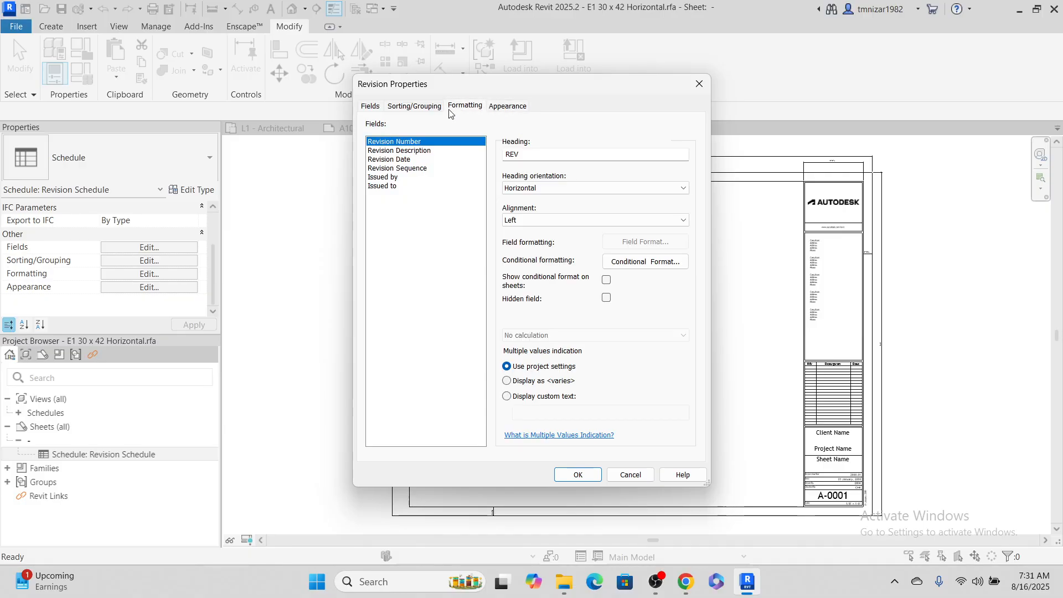
click(414, 106)
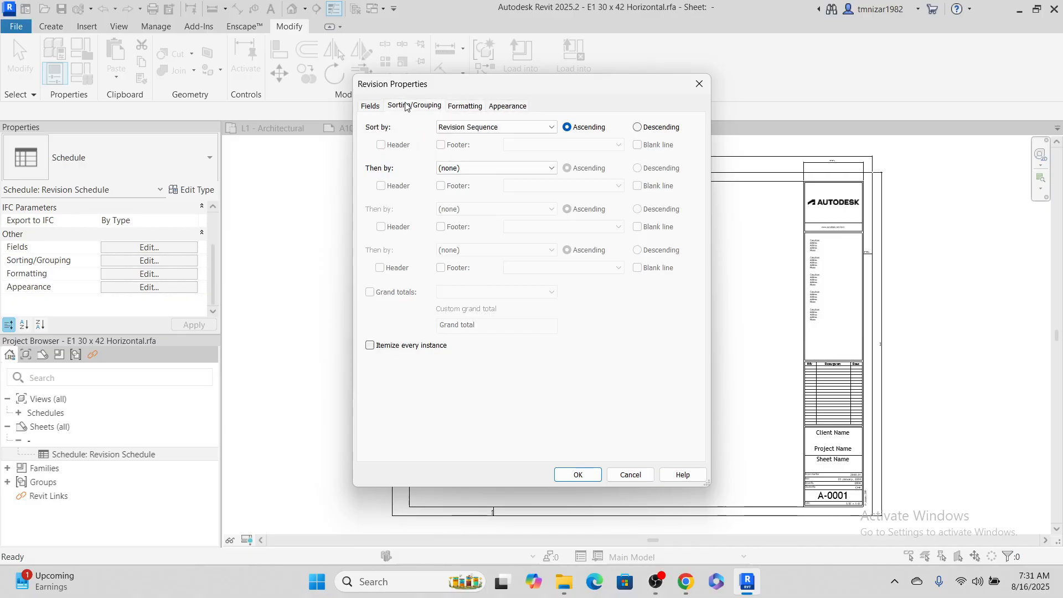
click(369, 106)
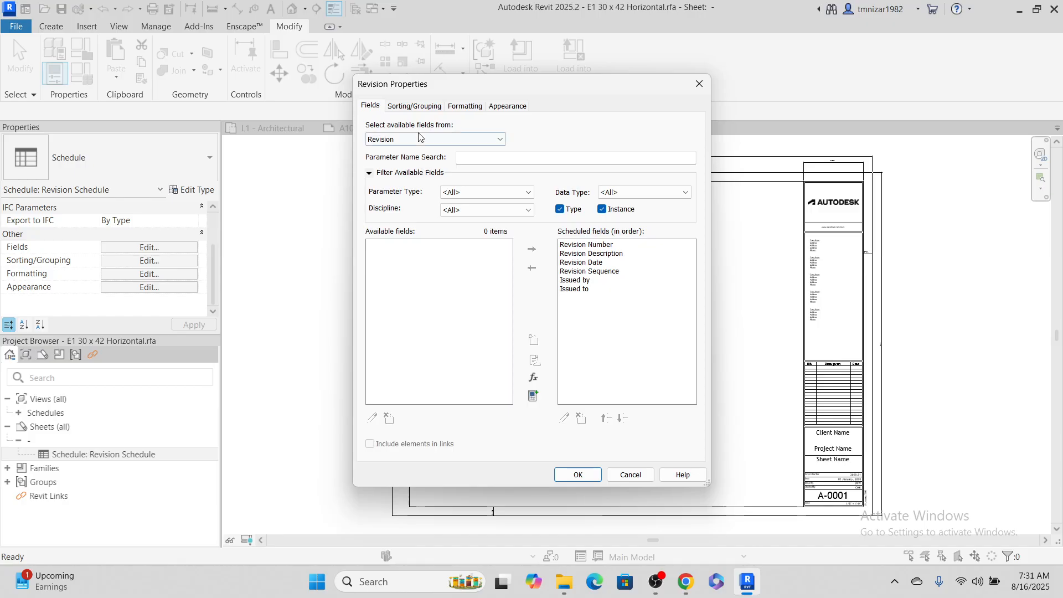
Check the available Project Information fields, cancel the schedule field changes and close the title block family without saving
click(437, 139)
click(437, 160)
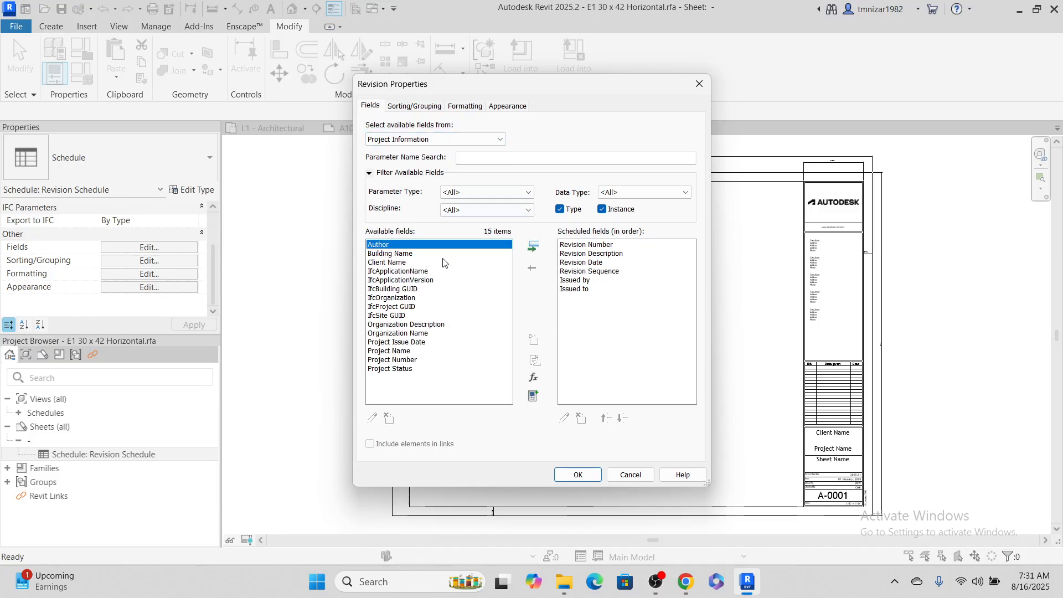
click(407, 343)
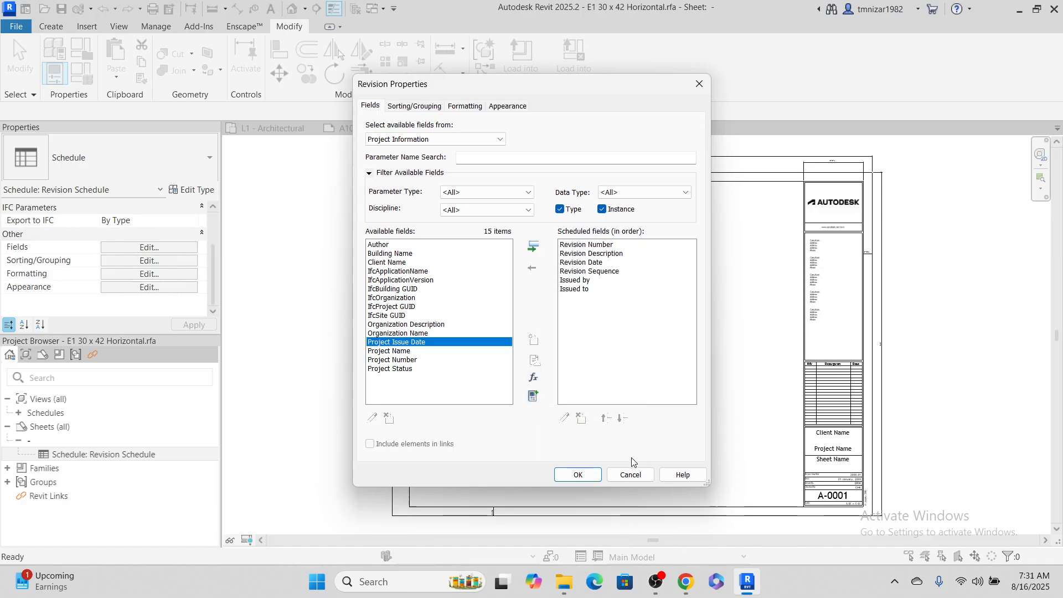
click(621, 475)
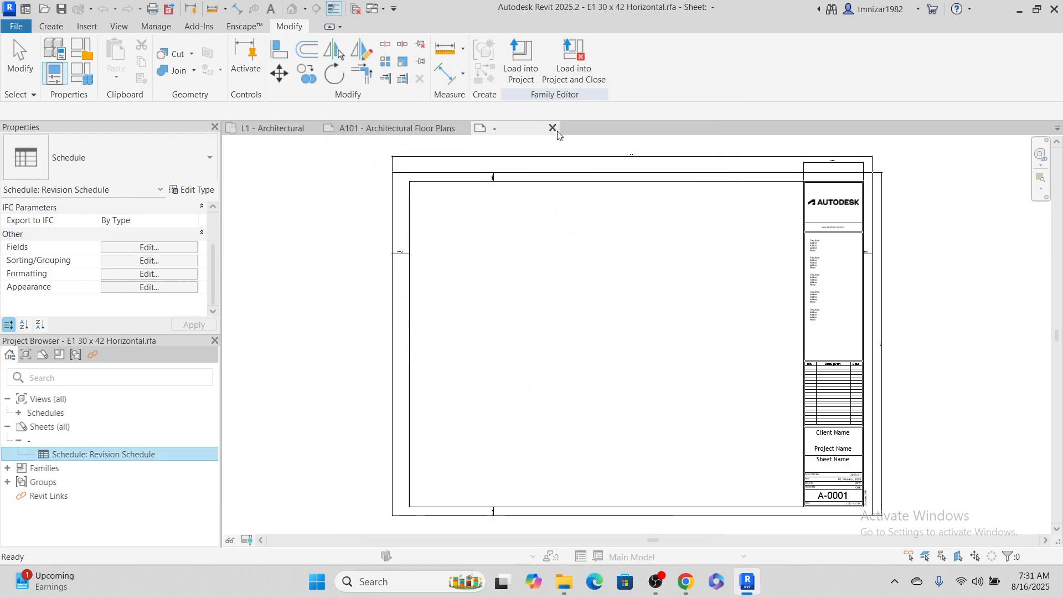
click(553, 128)
click(565, 298)
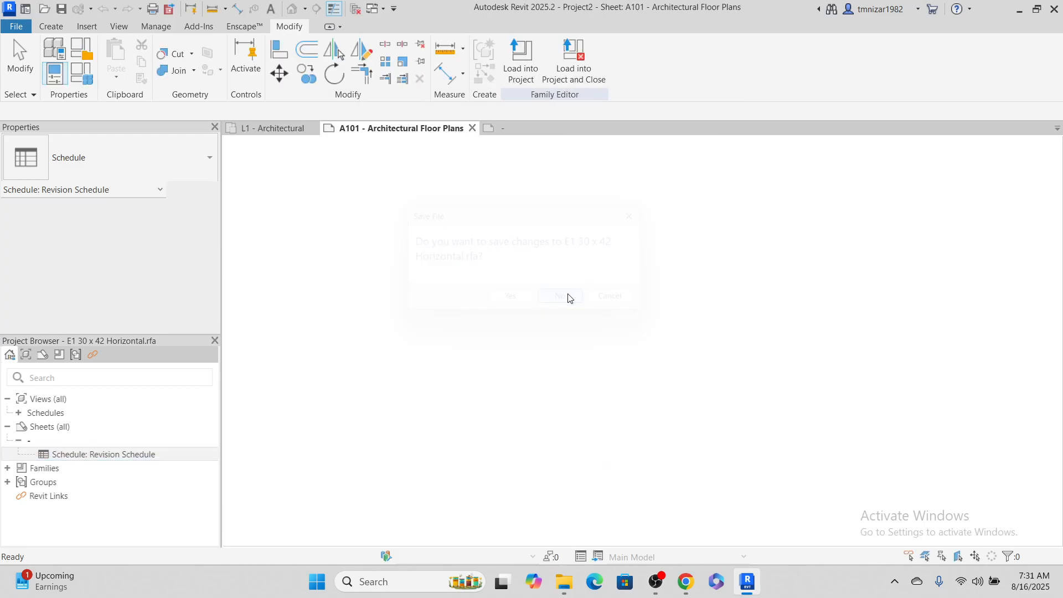
Create a new revision numbering sequence named AAA and set its type to Alphanumeric
scroll(569, 297, down, 5)
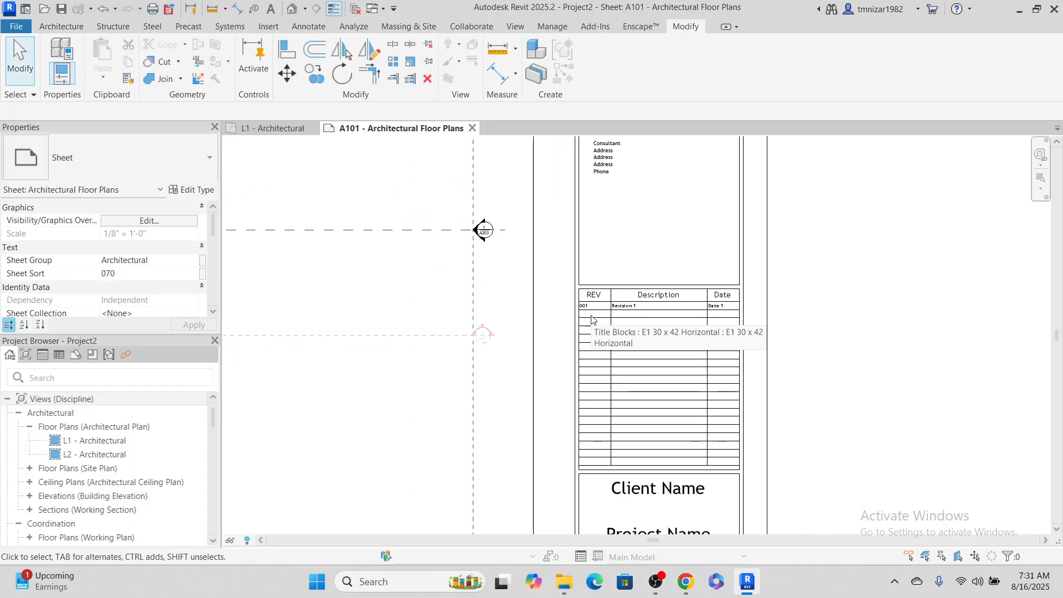
scroll(629, 344, up, 4)
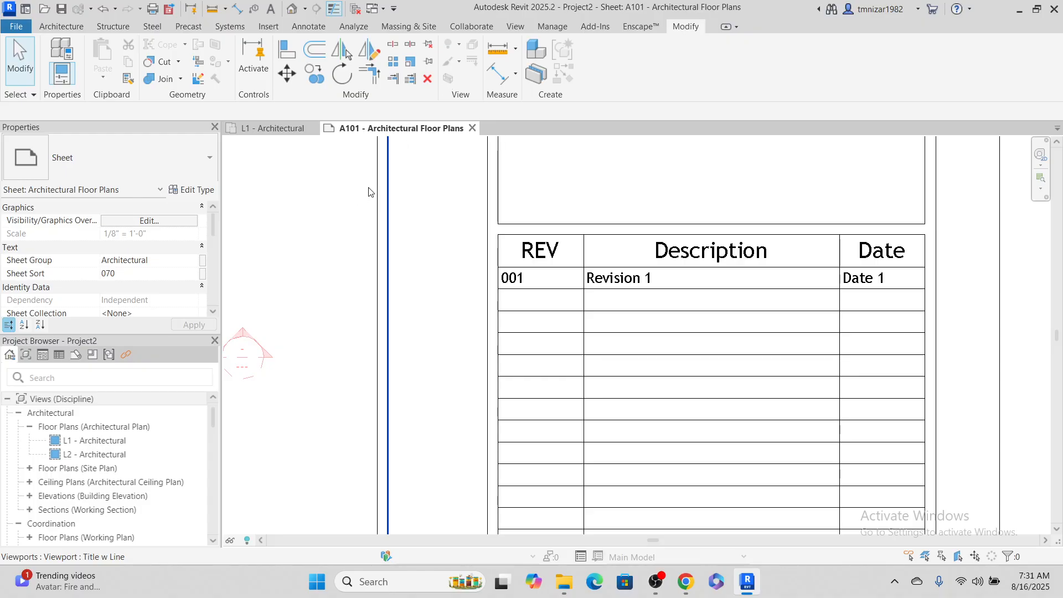
click(344, 175)
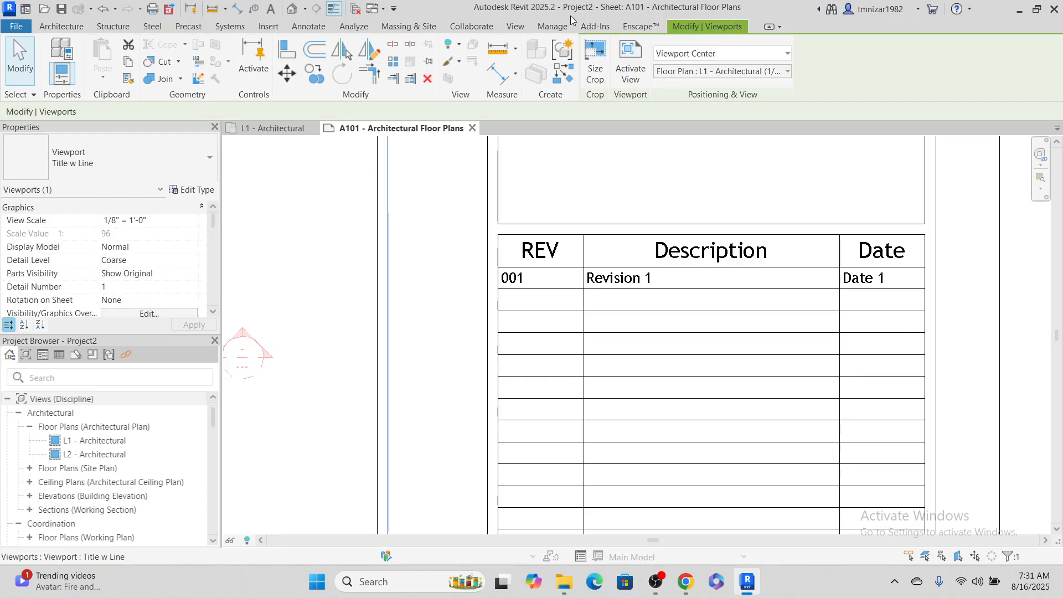
click(524, 28)
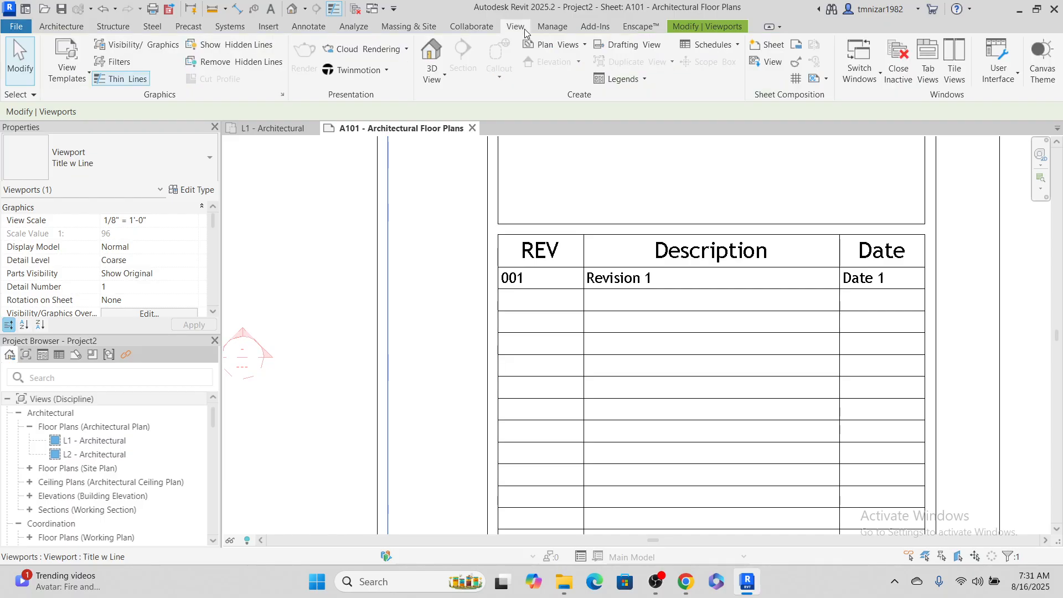
click(797, 63)
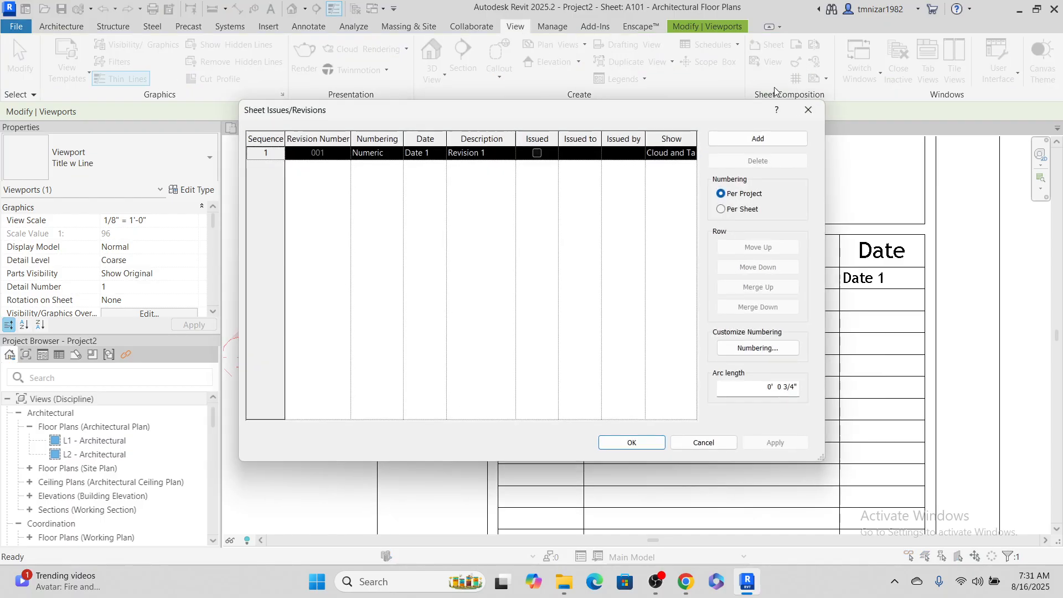
click(780, 348)
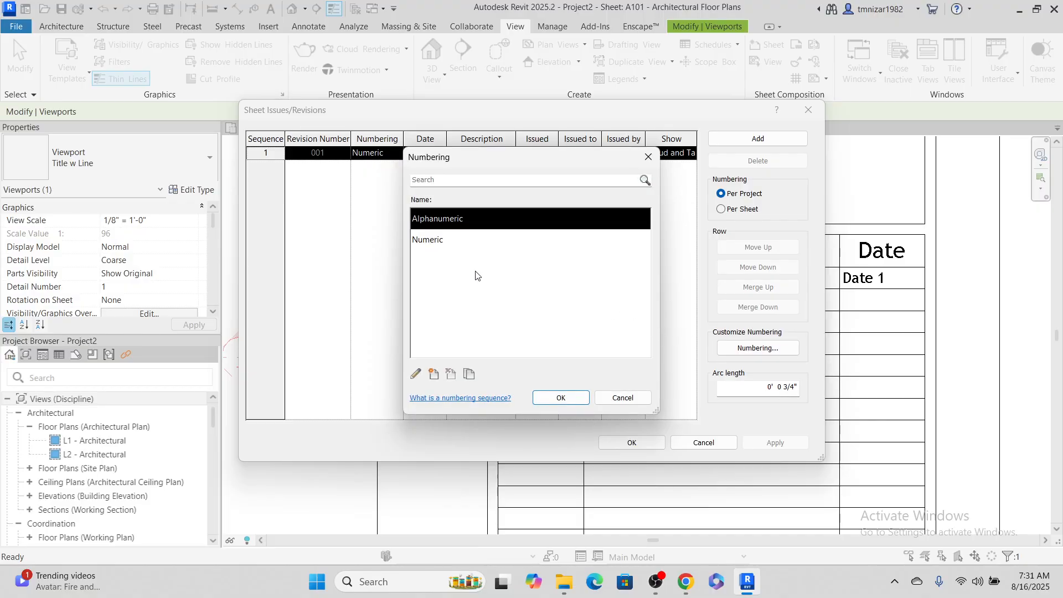
click(439, 376)
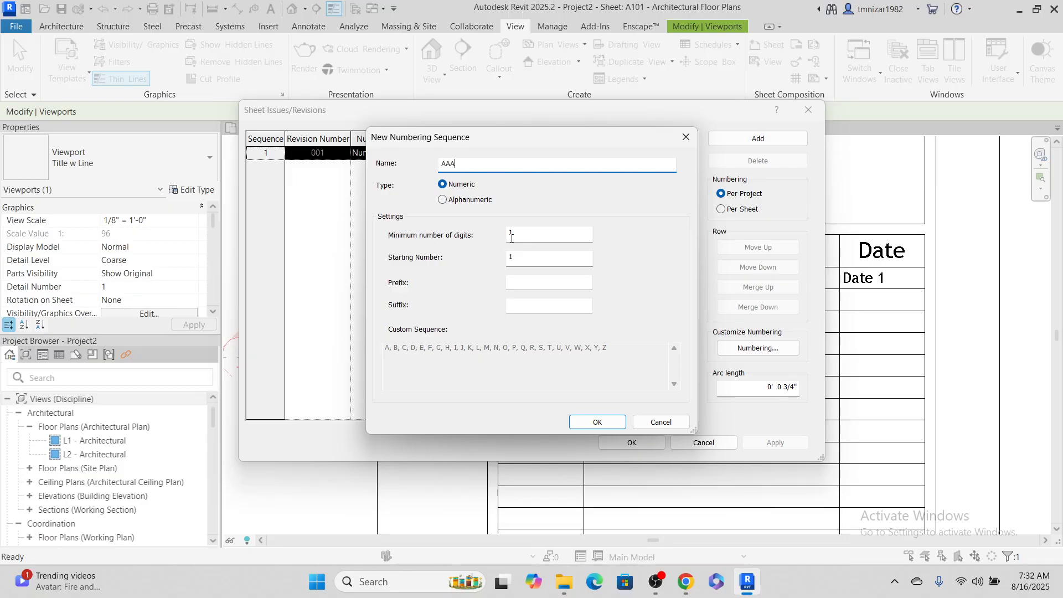
click(457, 201)
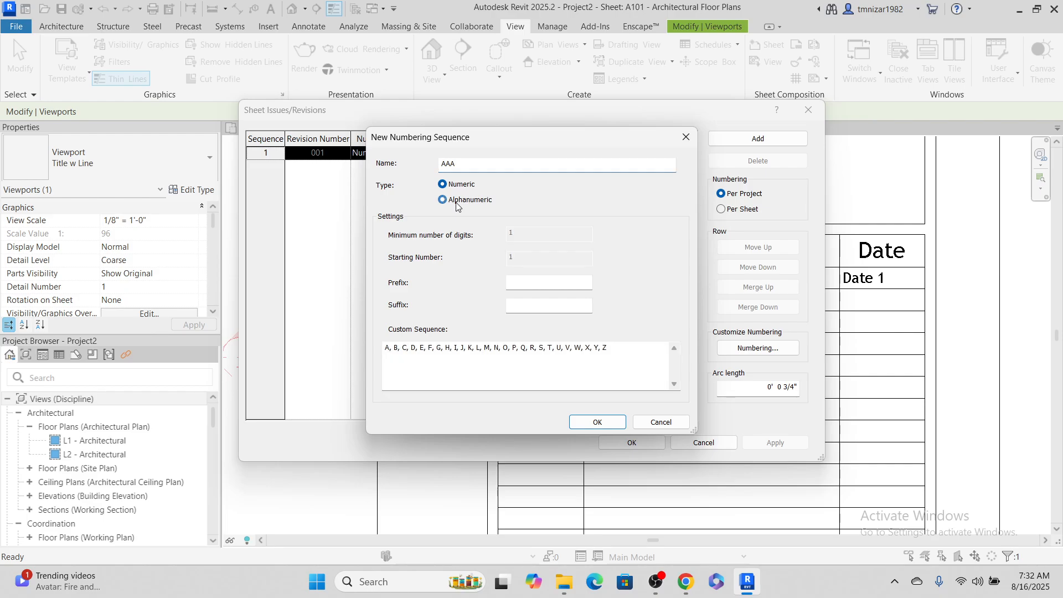
Replace the AAA sequence's default letters with the custom sequence A001, A002, A003 and accept the numbering settings
drag(605, 347, 330, 335)
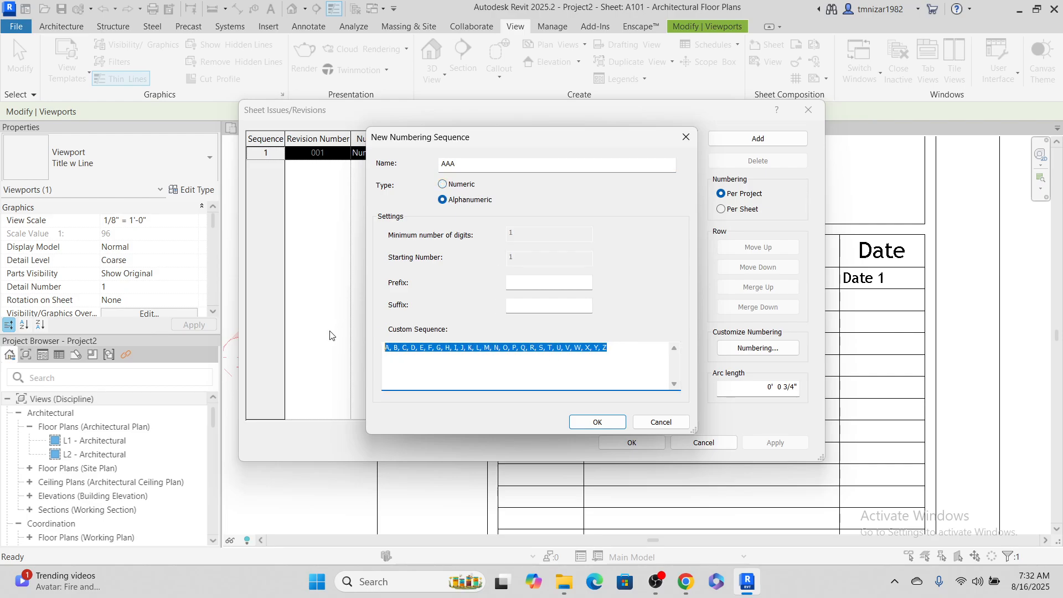
text(A001, A)
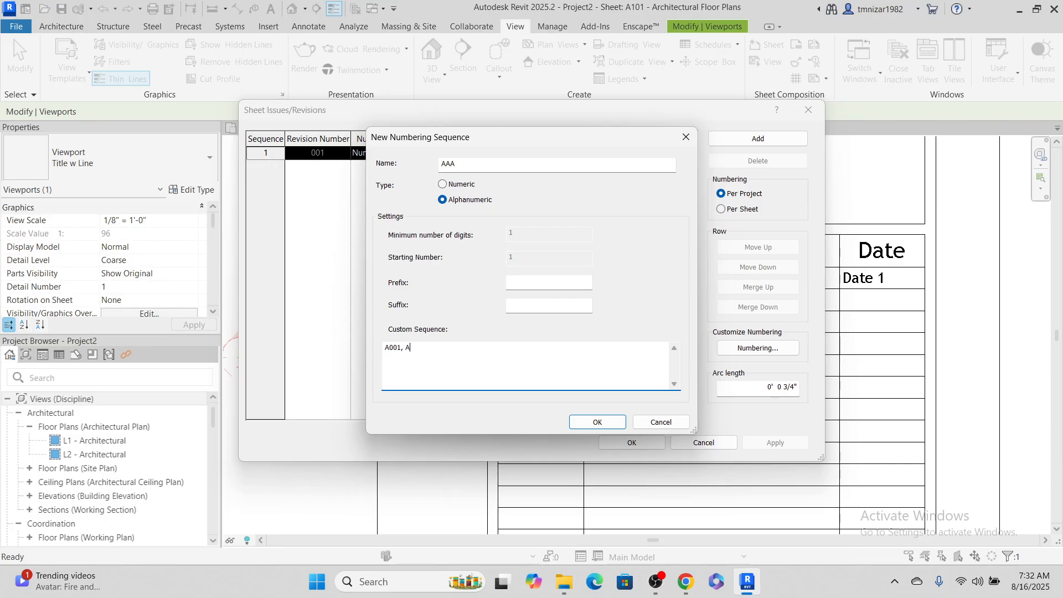
text(002, A003)
click(585, 420)
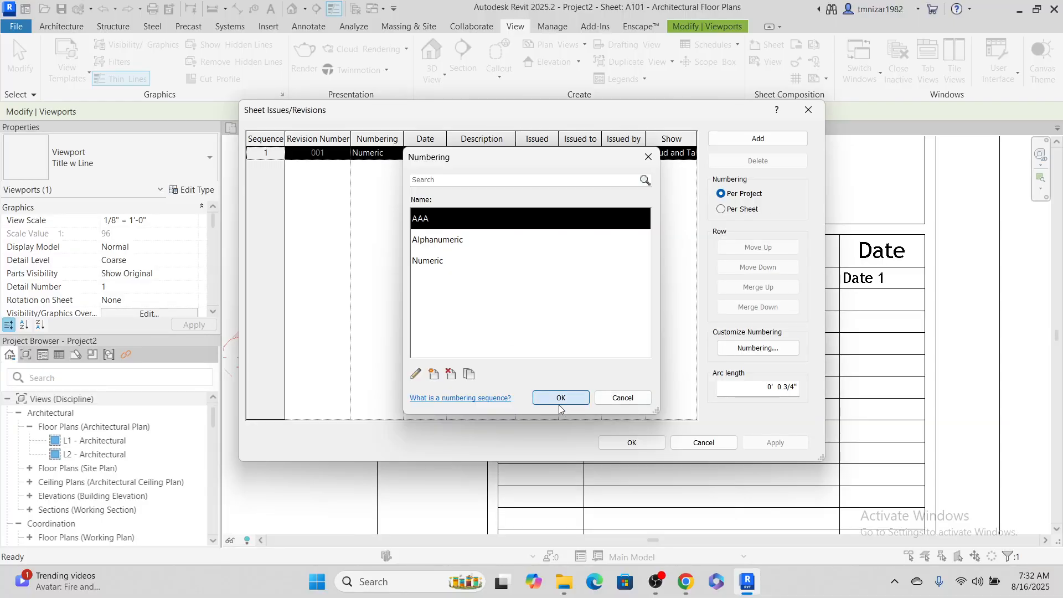
click(560, 399)
Assign the AAA numbering sequence to the first revision
click(368, 145)
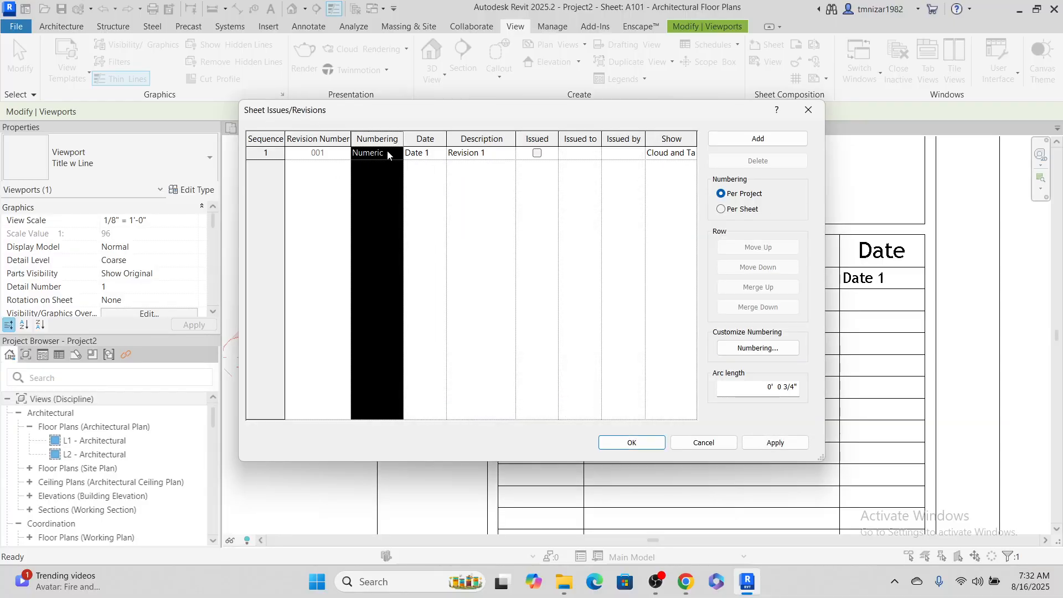
click(387, 152)
click(399, 152)
click(364, 165)
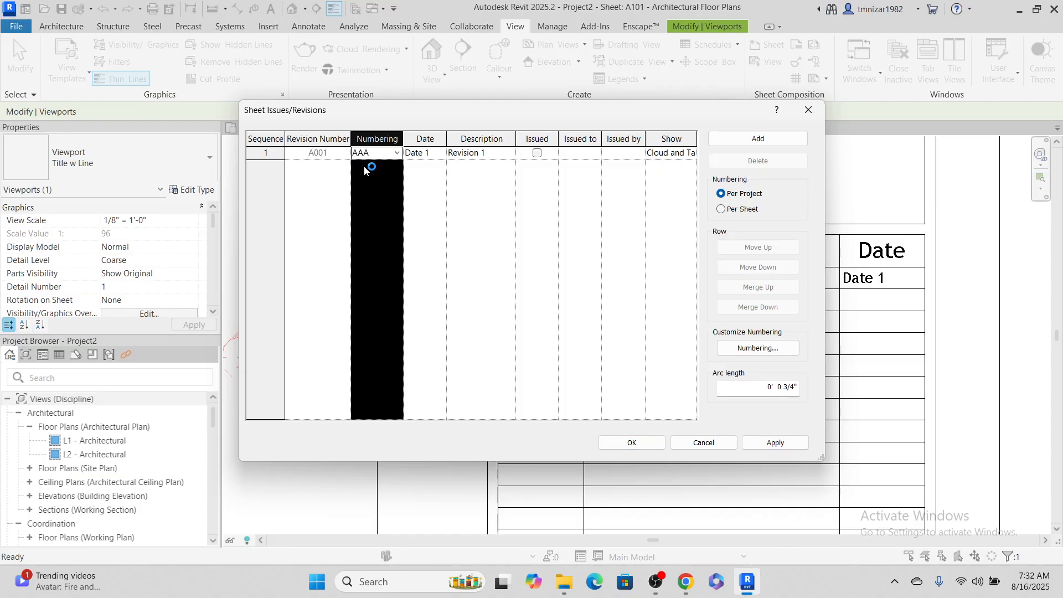
click(529, 159)
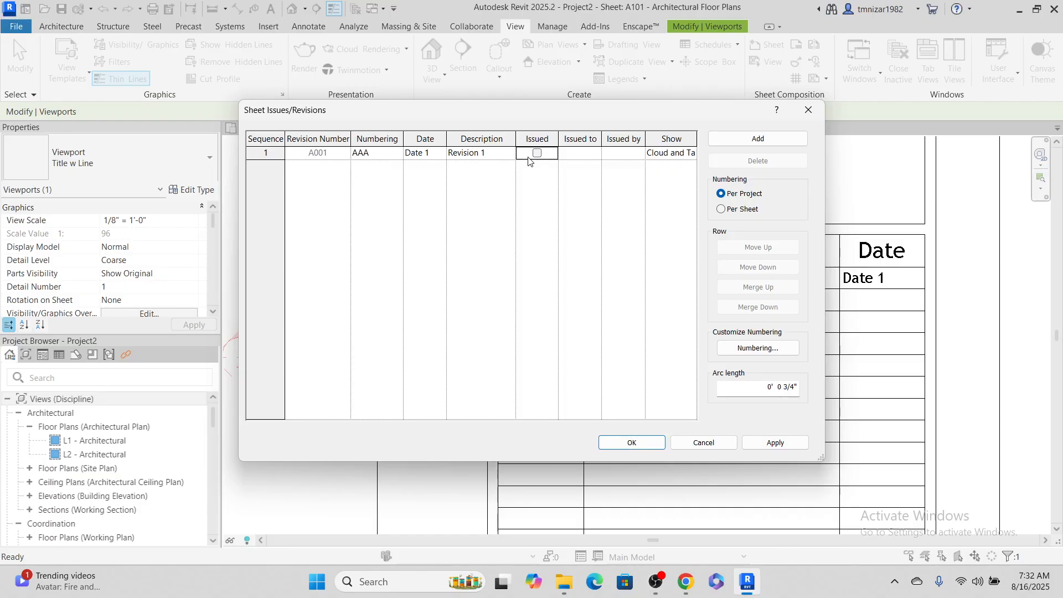
Set the first revision's date to 1/1/25 and apply the revision settings to the project
click(495, 155)
click(437, 150)
drag(437, 151, 372, 161)
text(1/1/25)
click(631, 443)
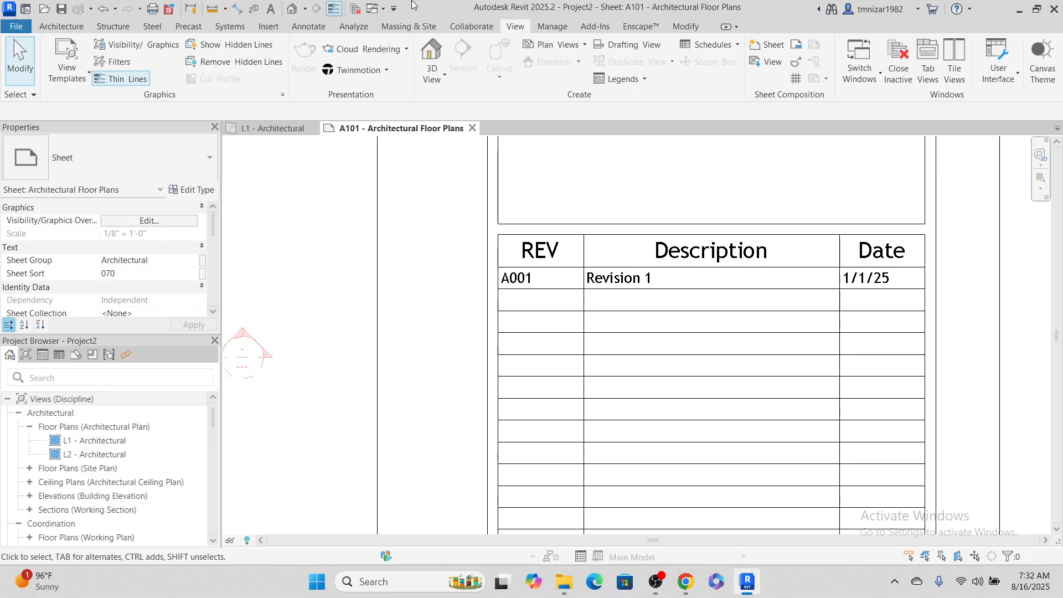
Add a second revision to the project's sheet issues and date it 2/2/25
click(797, 63)
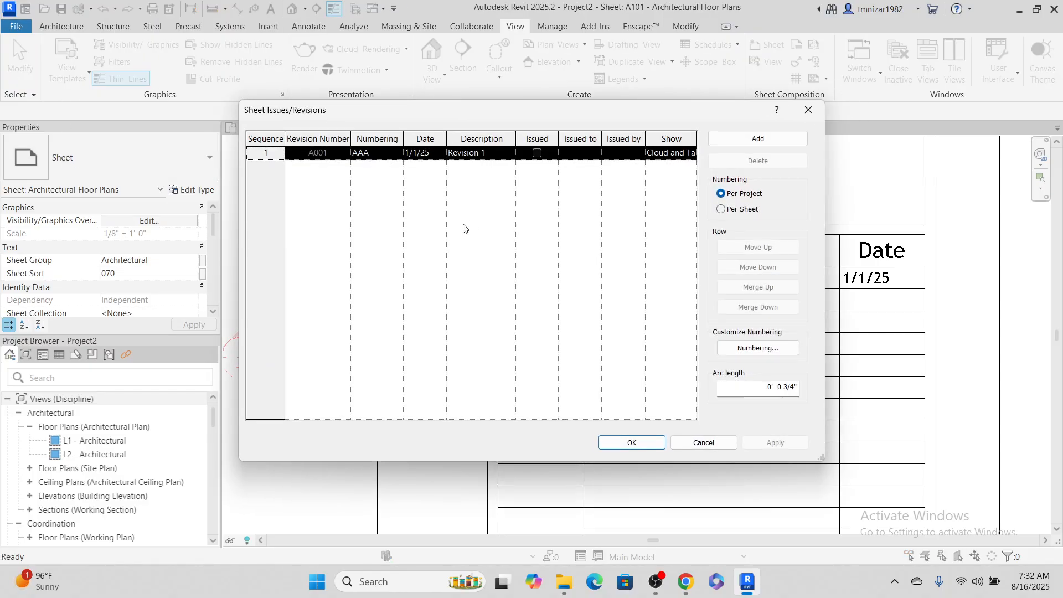
click(789, 138)
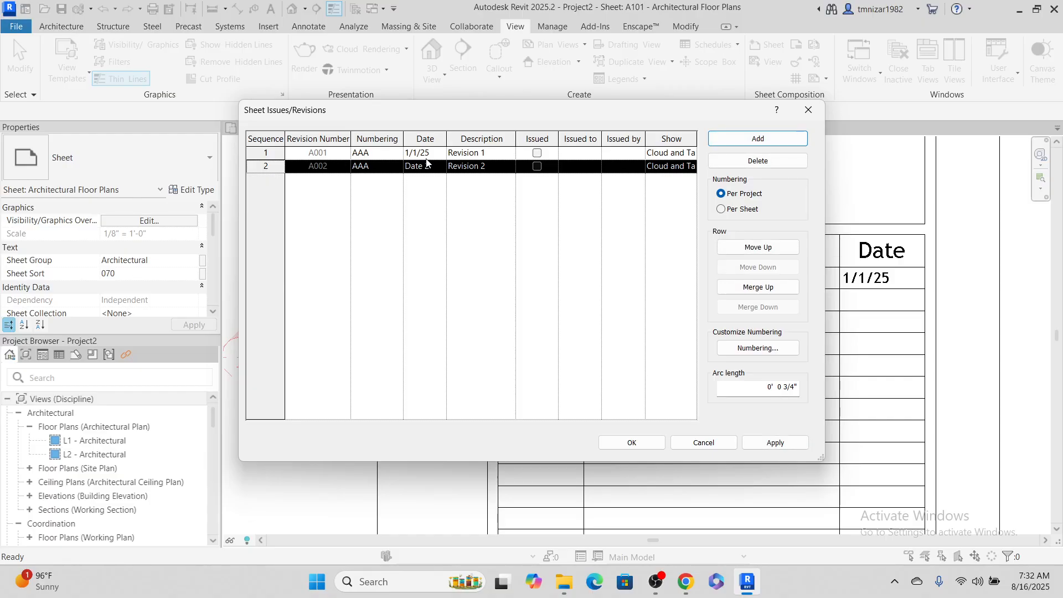
click(451, 168)
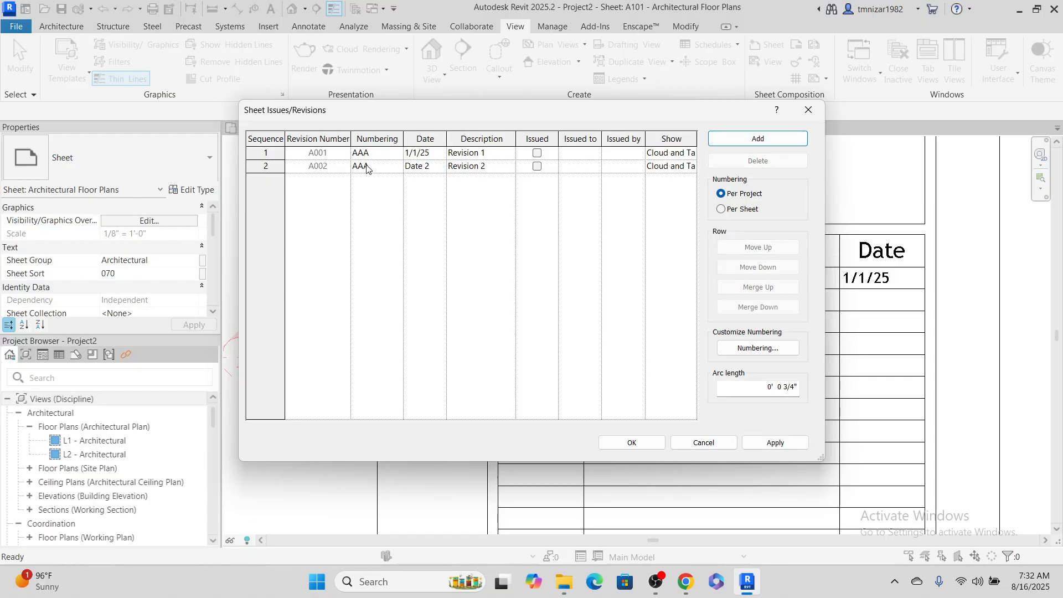
click(436, 168)
drag(437, 170, 377, 172)
text(2/2/25)
Add a third revision and set its date to 3/3/25
click(780, 139)
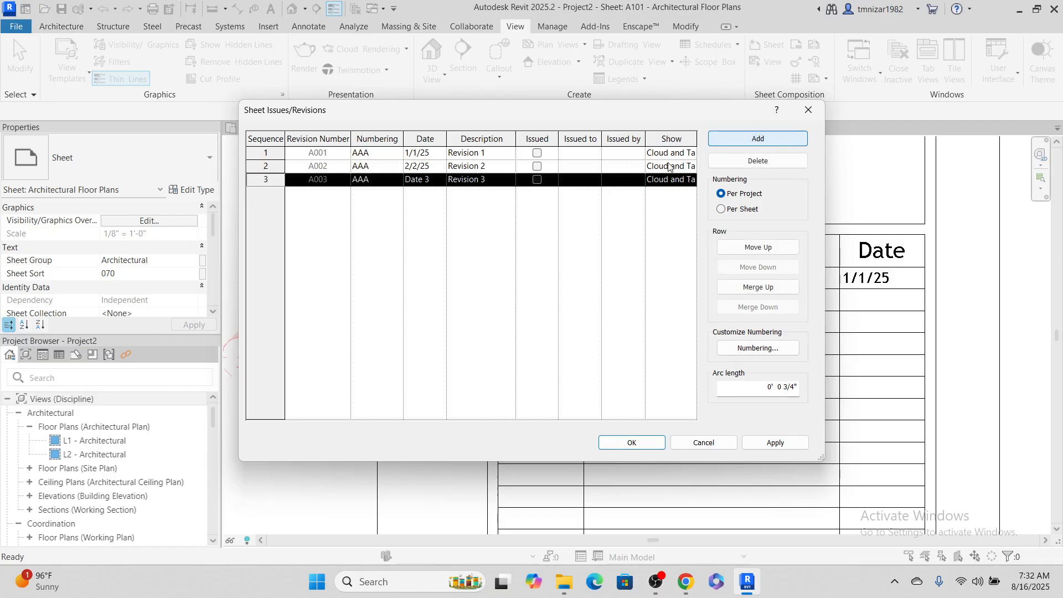
click(423, 181)
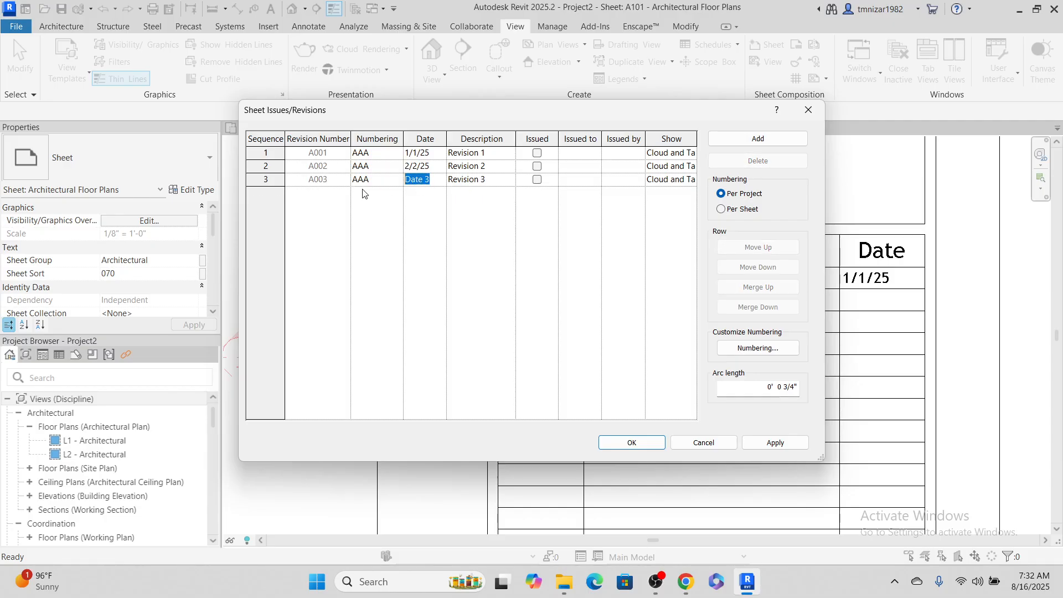
text(3/3/25)
Add a fourth revision, extend the AAA custom sequence with A004, and accept the revision settings
click(735, 141)
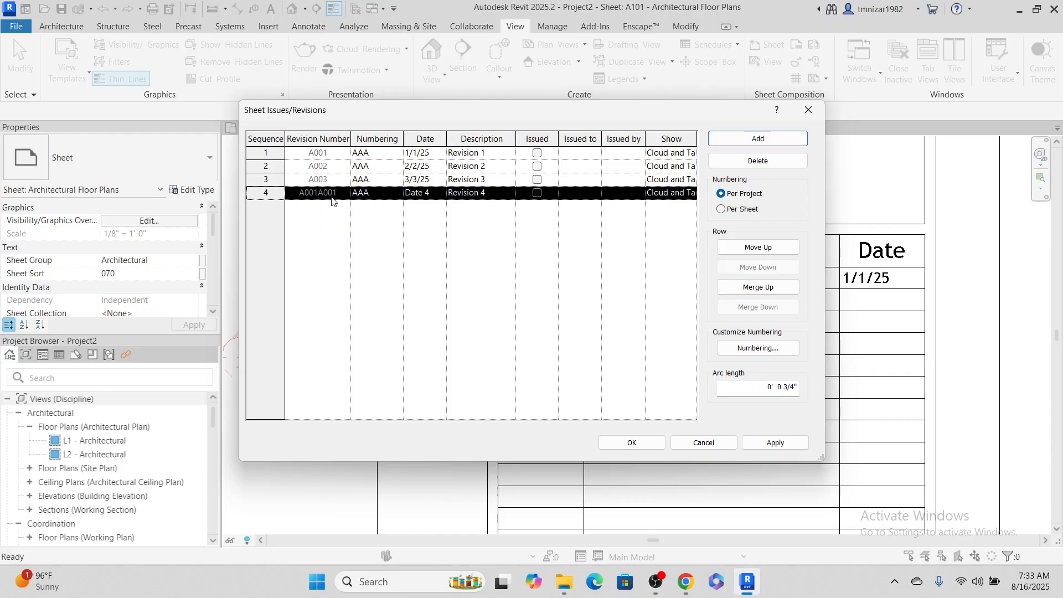
click(757, 347)
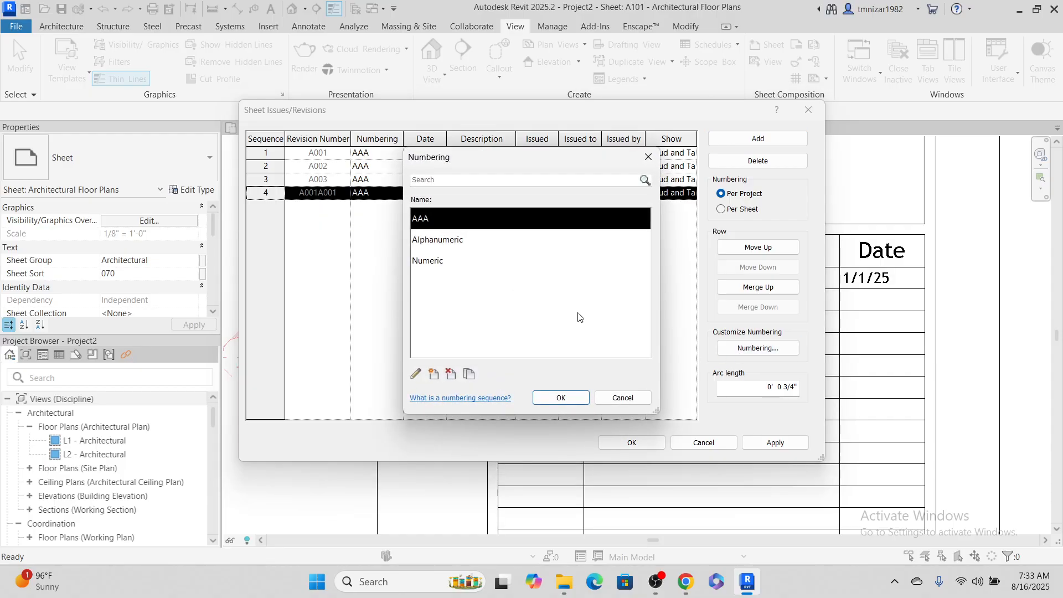
click(415, 378)
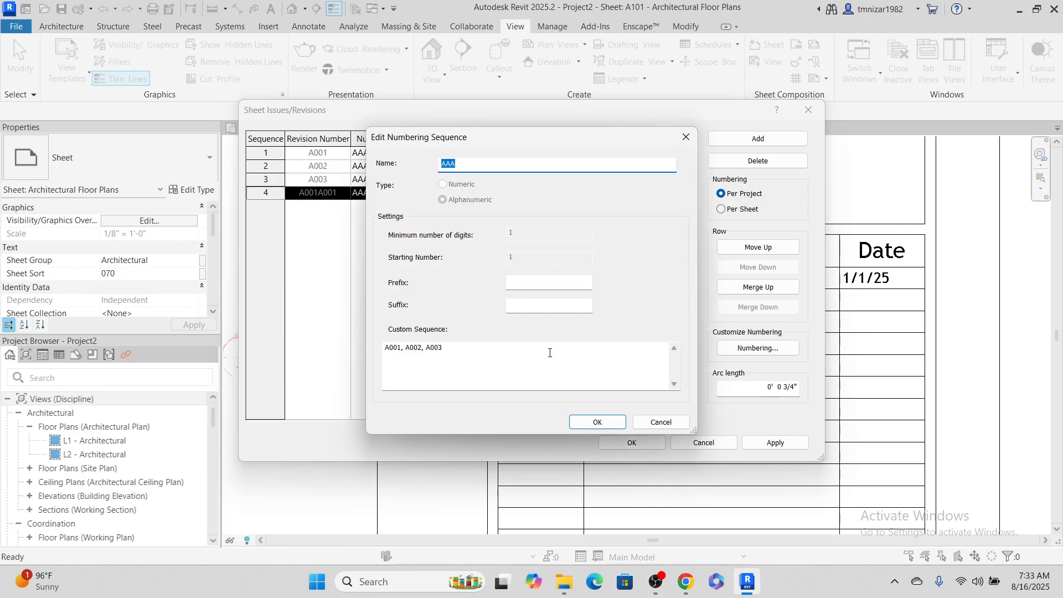
click(472, 345)
text(,)
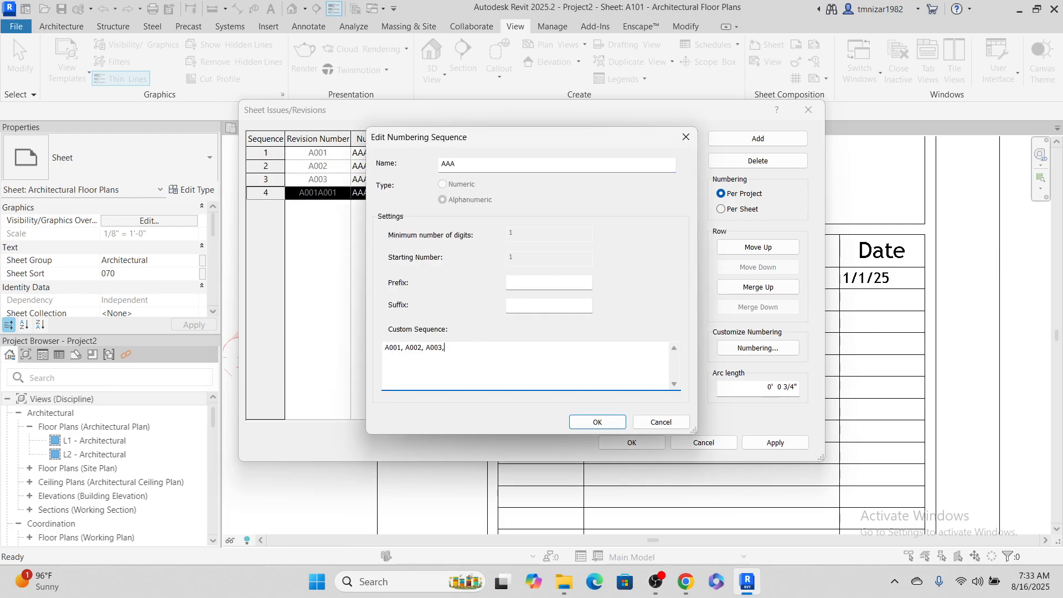
text( A004)
click(597, 422)
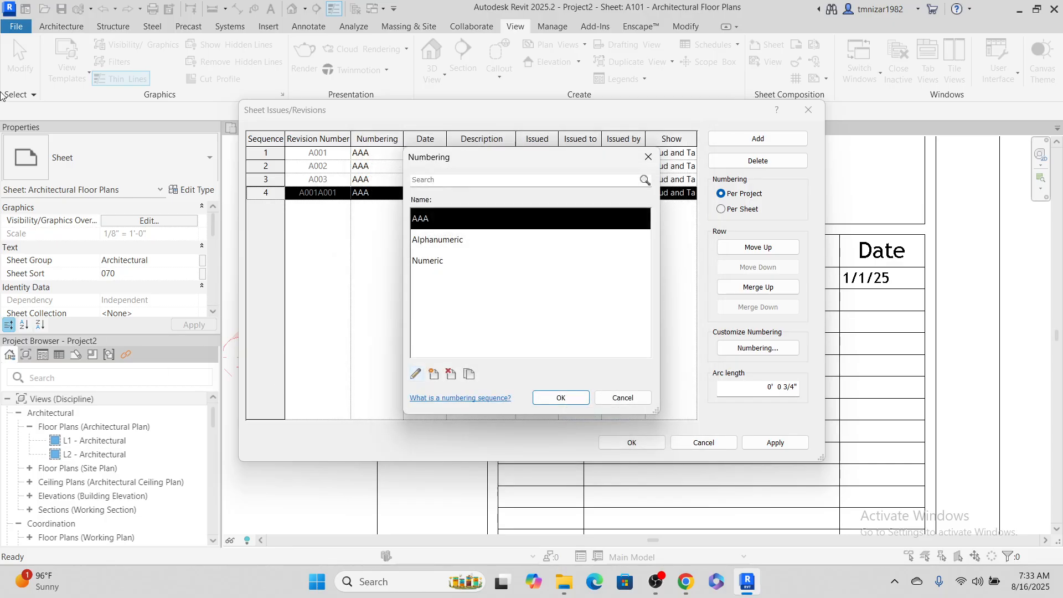
click(560, 398)
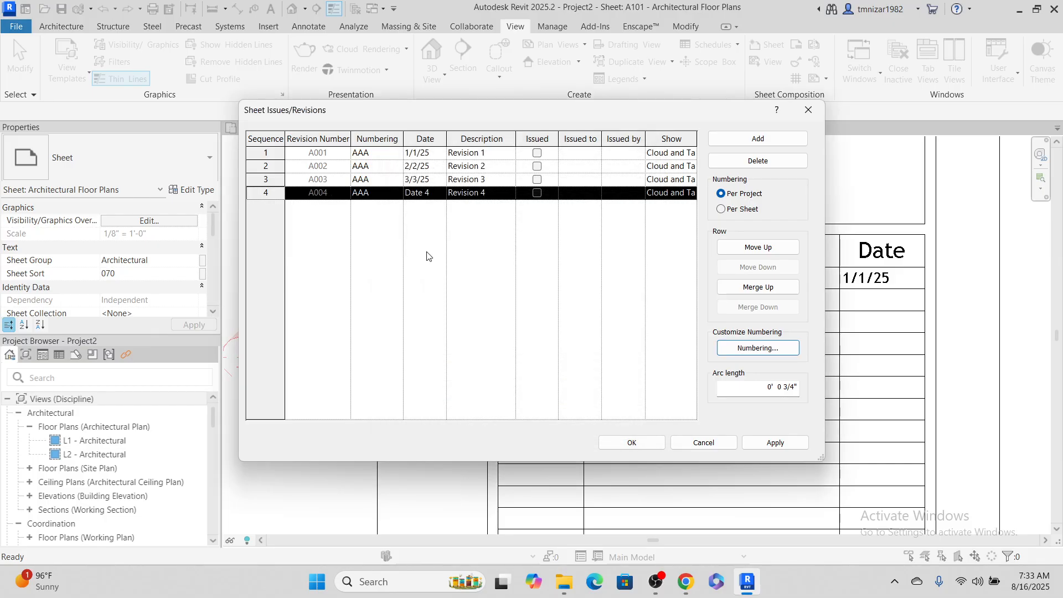
click(634, 446)
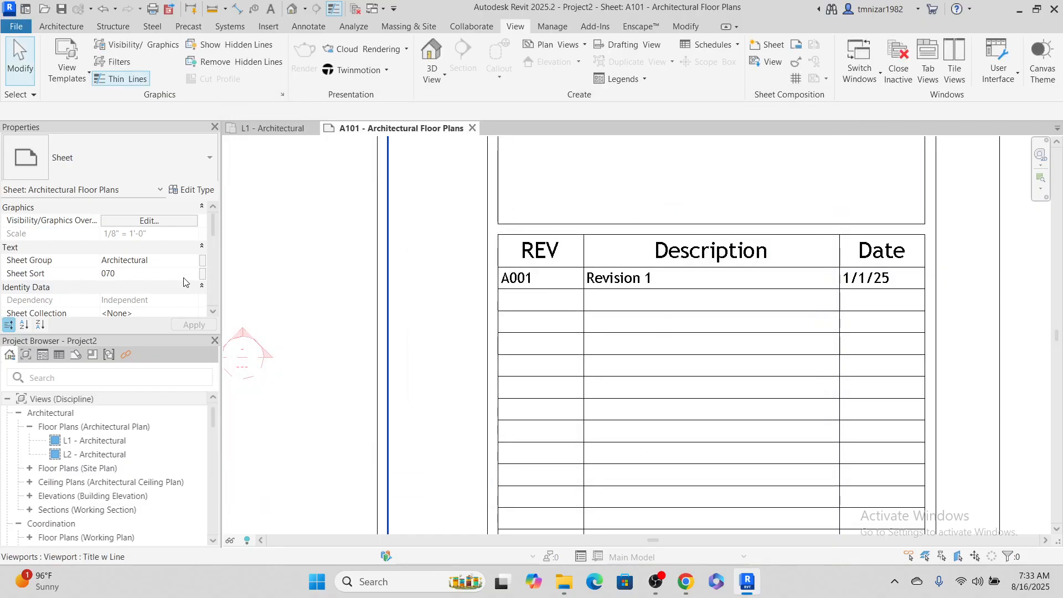
Include Revision 2, Revision 3 and Revision 4 in sheet A101's revision schedule
scroll(183, 283, down, 7)
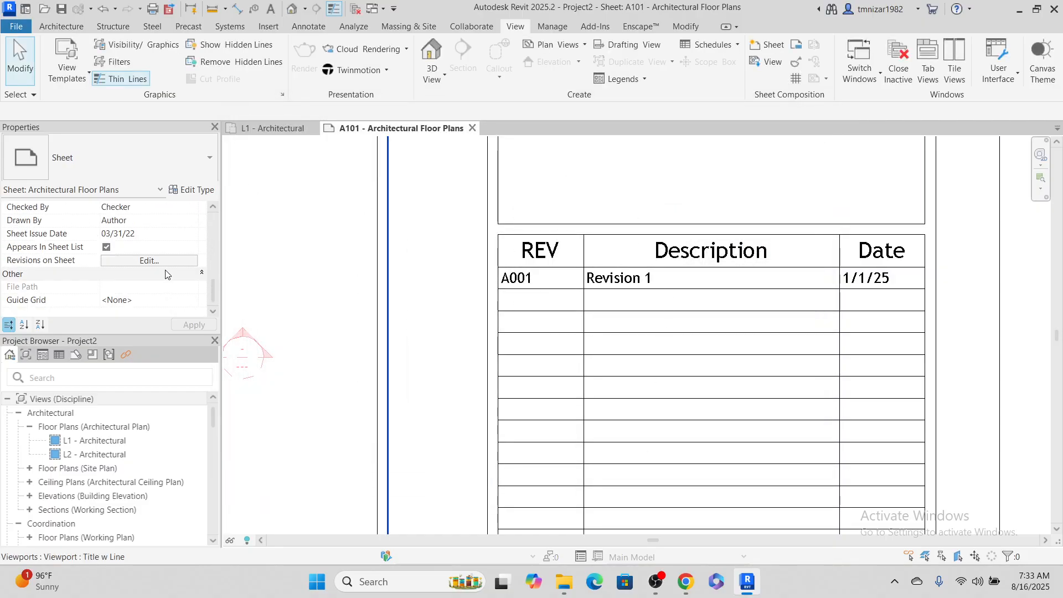
click(158, 261)
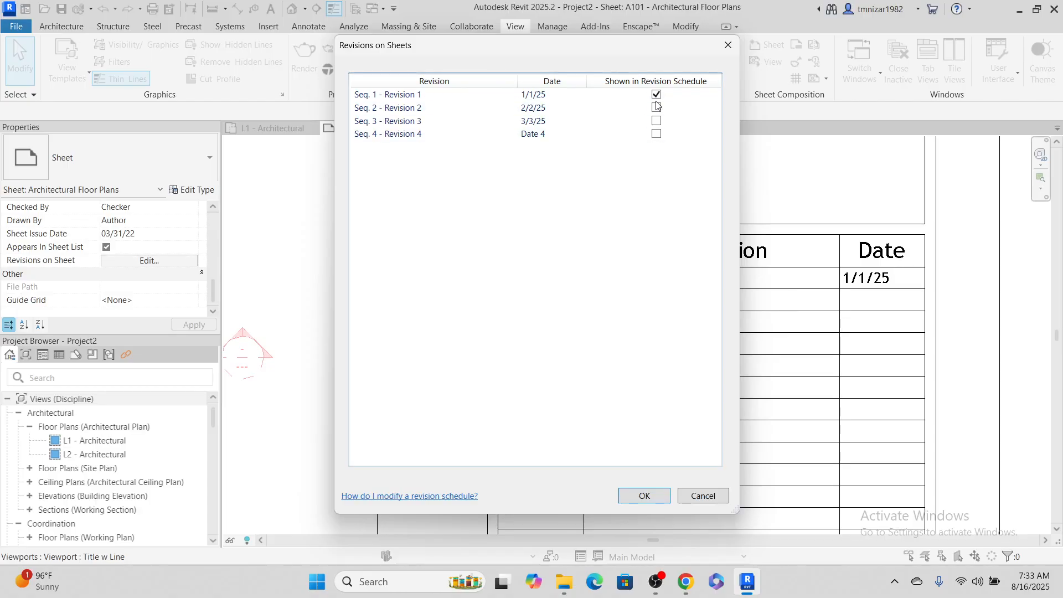
click(656, 107)
click(657, 121)
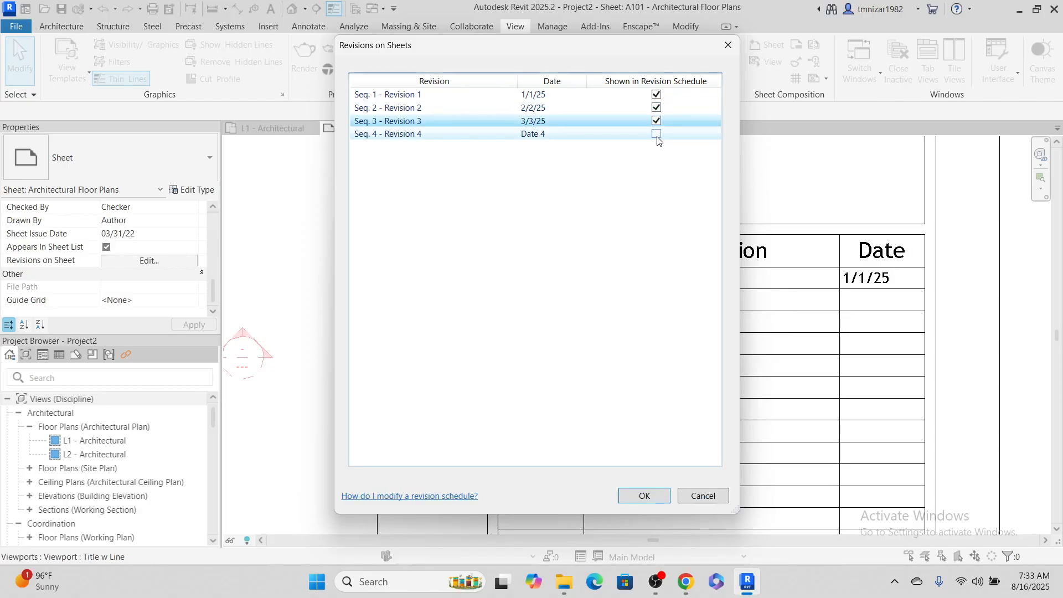
click(656, 134)
click(655, 495)
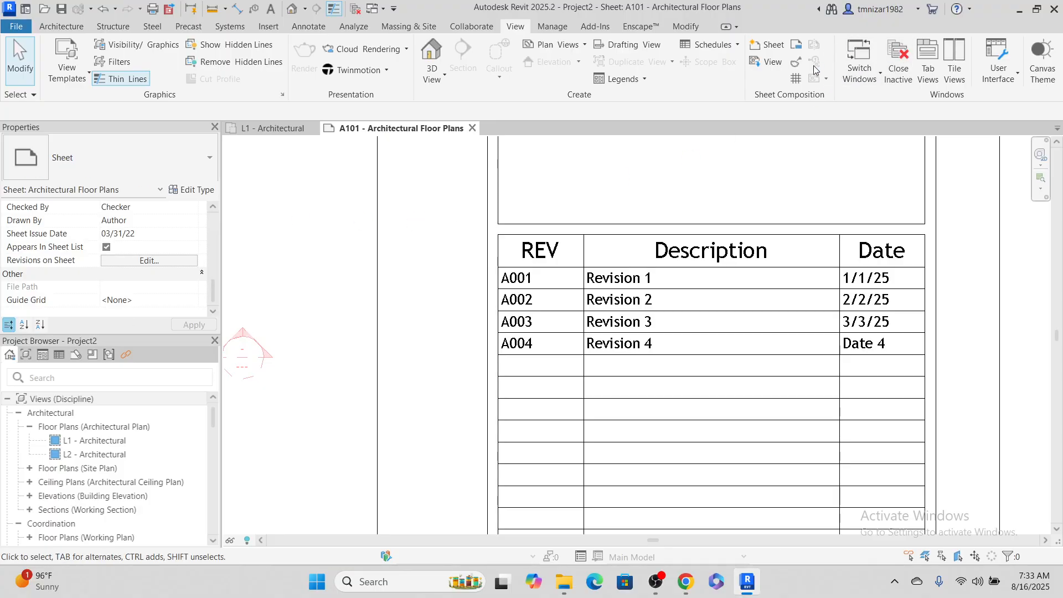
Set the fourth revision's date to 4/4/25 in the sheet issues and accept the change
click(794, 62)
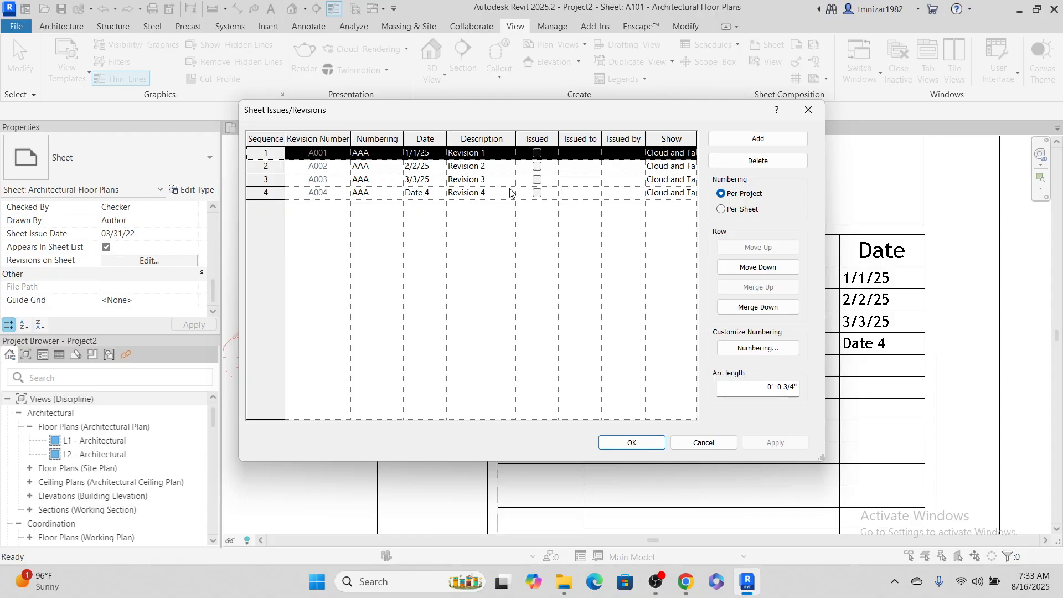
click(418, 193)
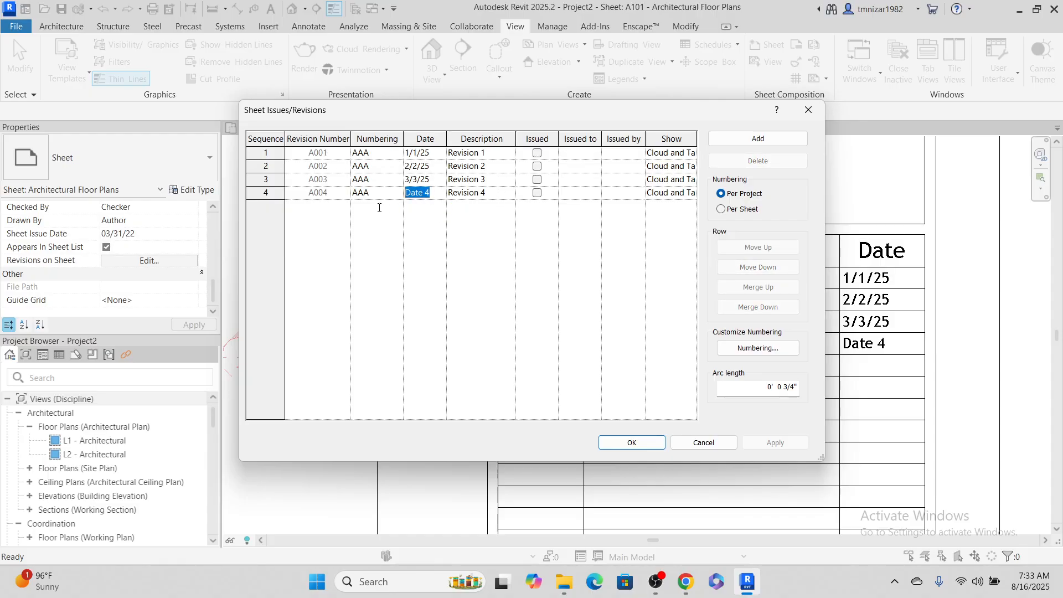
text(4/4/25)
click(656, 445)
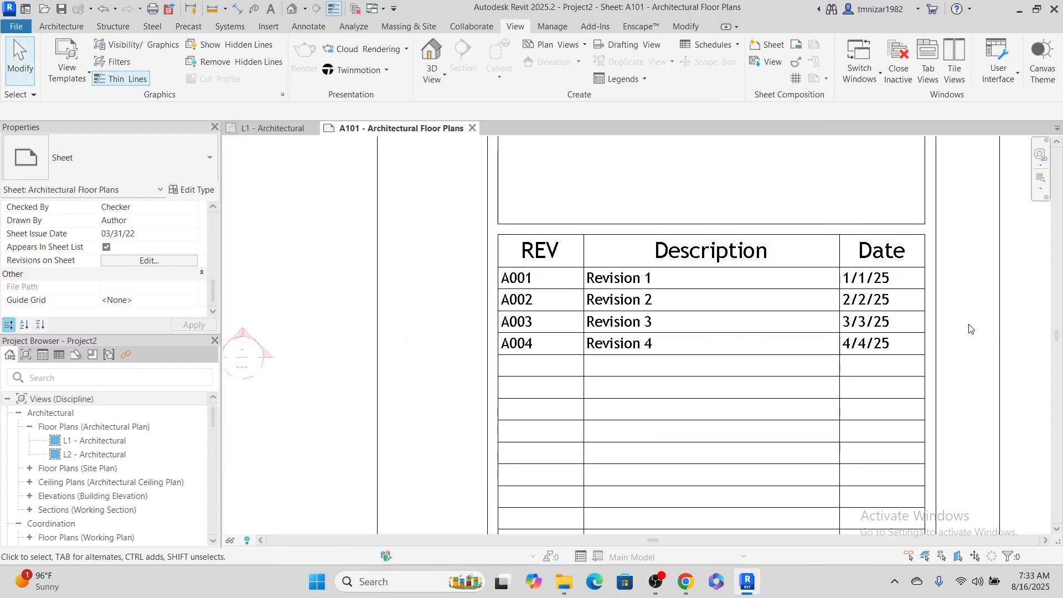
Draw a rectangular revision cloud for Revision 4 on sheet A101, around the horizontal section line beside the title block, and finish the sketch
scroll(636, 456, down, 8)
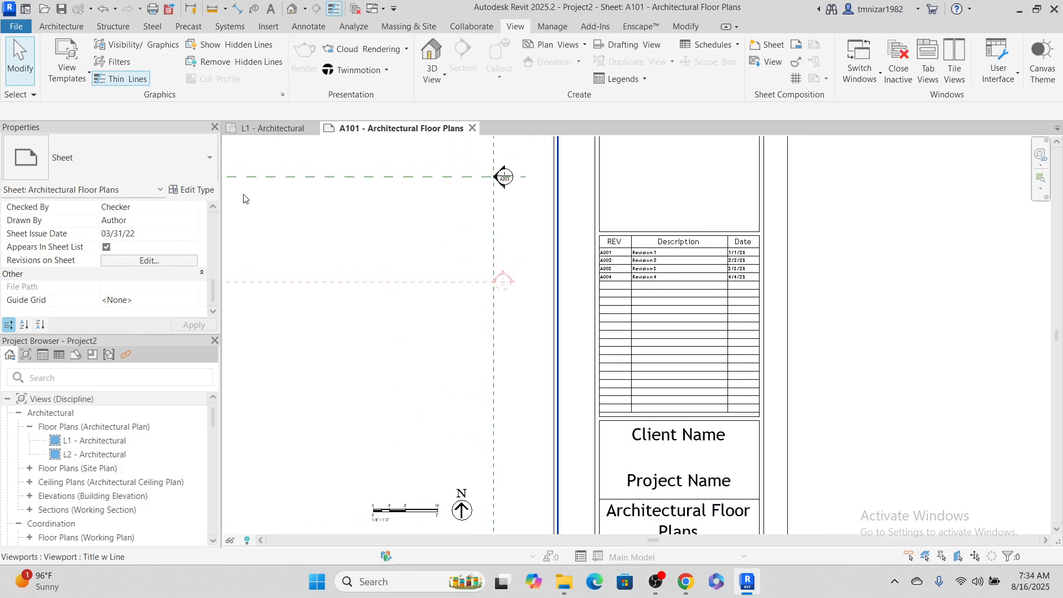
scroll(720, 314, down, 1)
middle_drag(724, 315, 1005, 401)
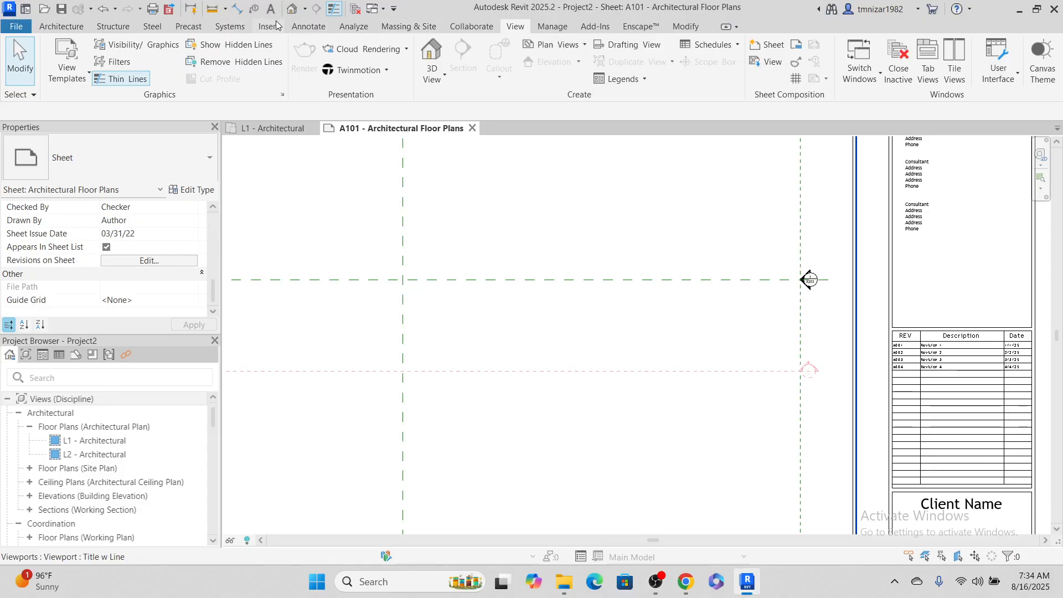
click(310, 27)
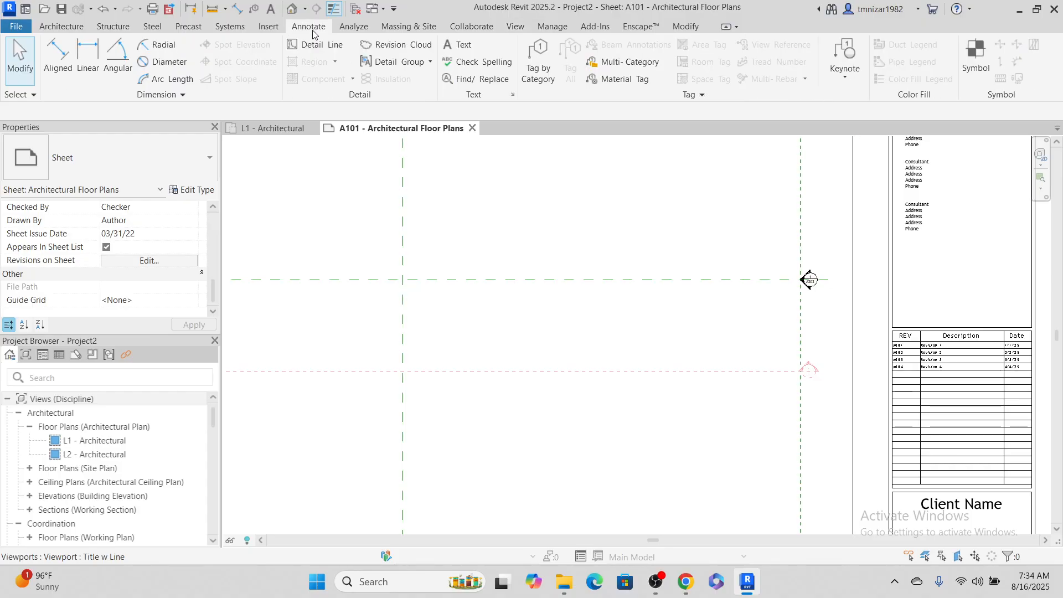
click(399, 45)
click(429, 166)
click(652, 301)
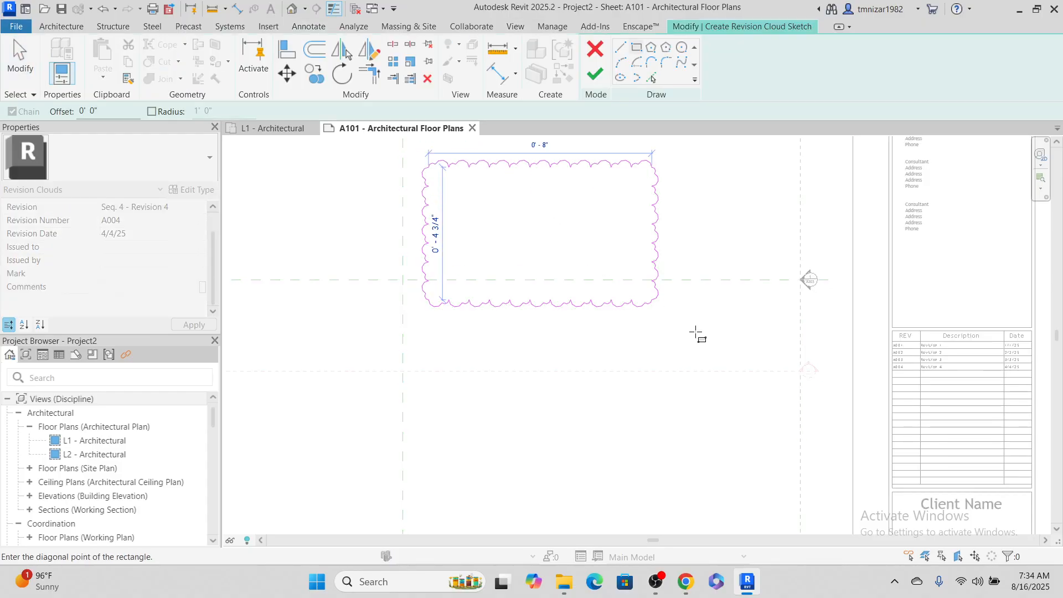
click(762, 408)
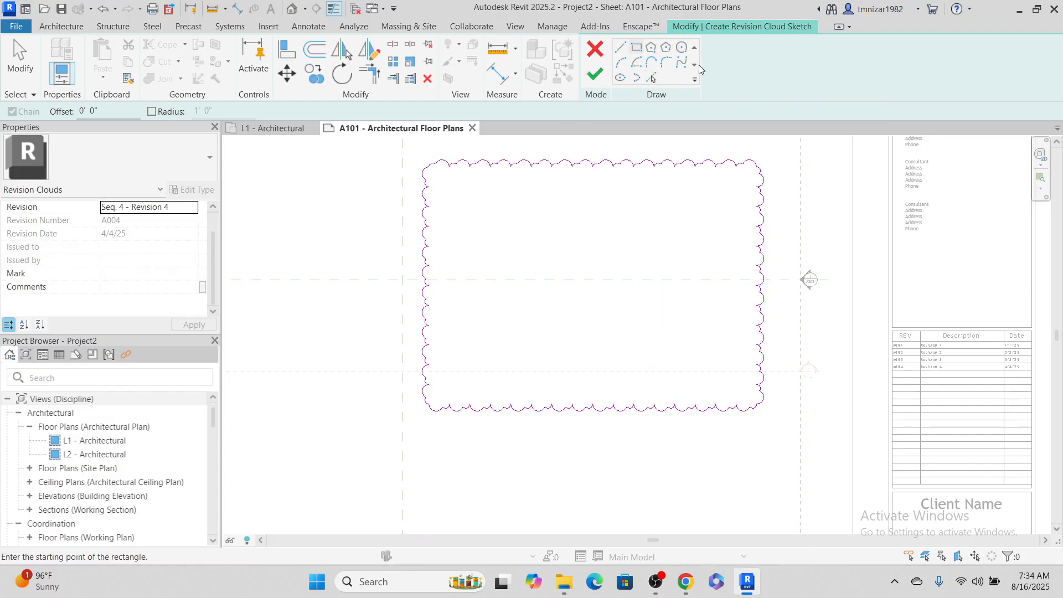
click(595, 73)
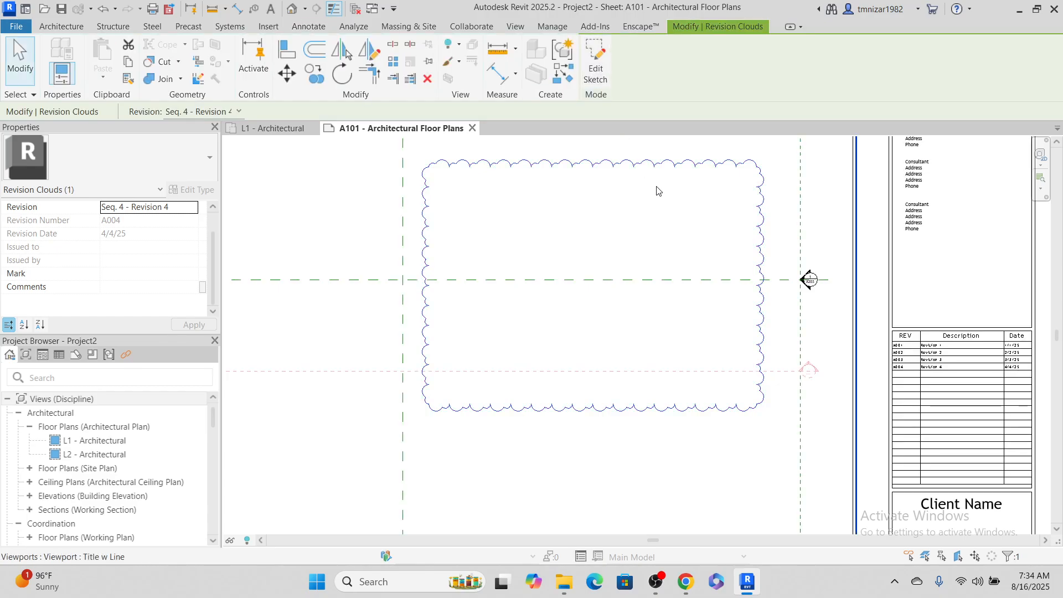
Tag the revision cloud by category on its upper edge, near the upper-right corner
middle_drag(657, 191, 609, 218)
key(t)
key(g)
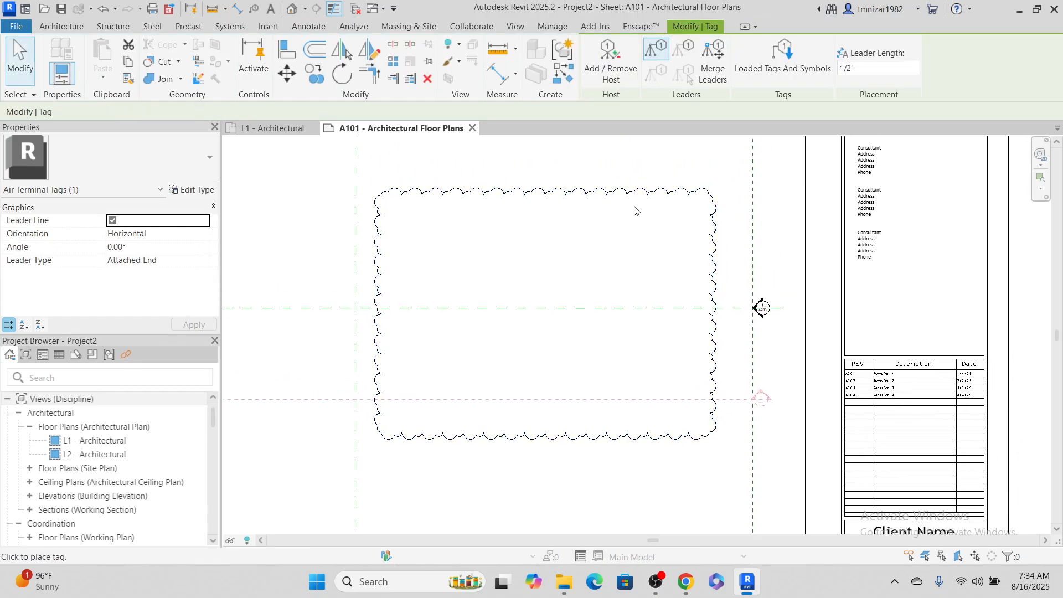
click(649, 195)
scroll(659, 179, up, 3)
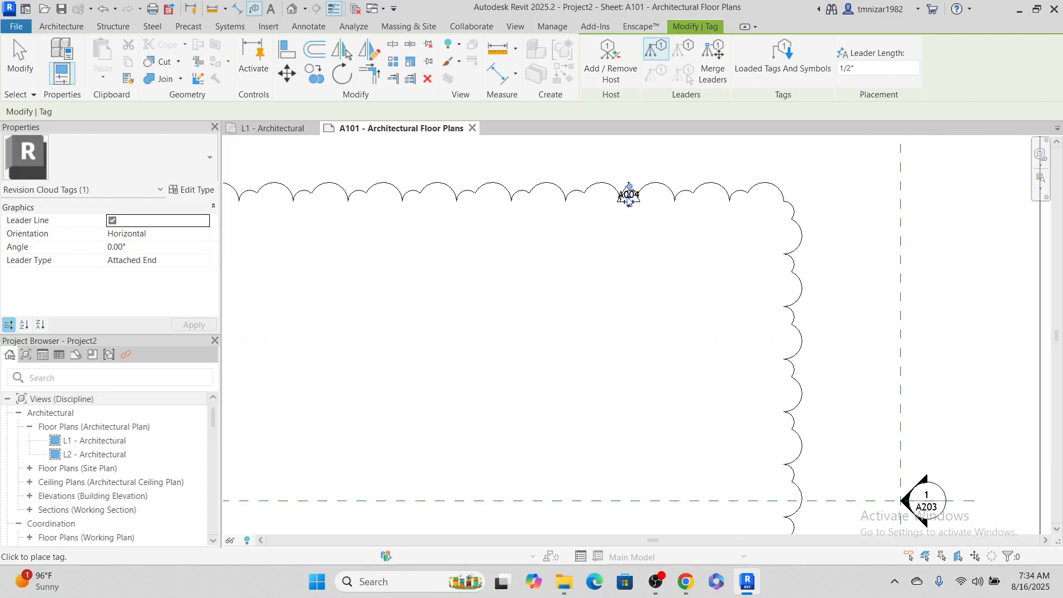
drag(630, 200, 676, 227)
scroll(675, 227, up, 5)
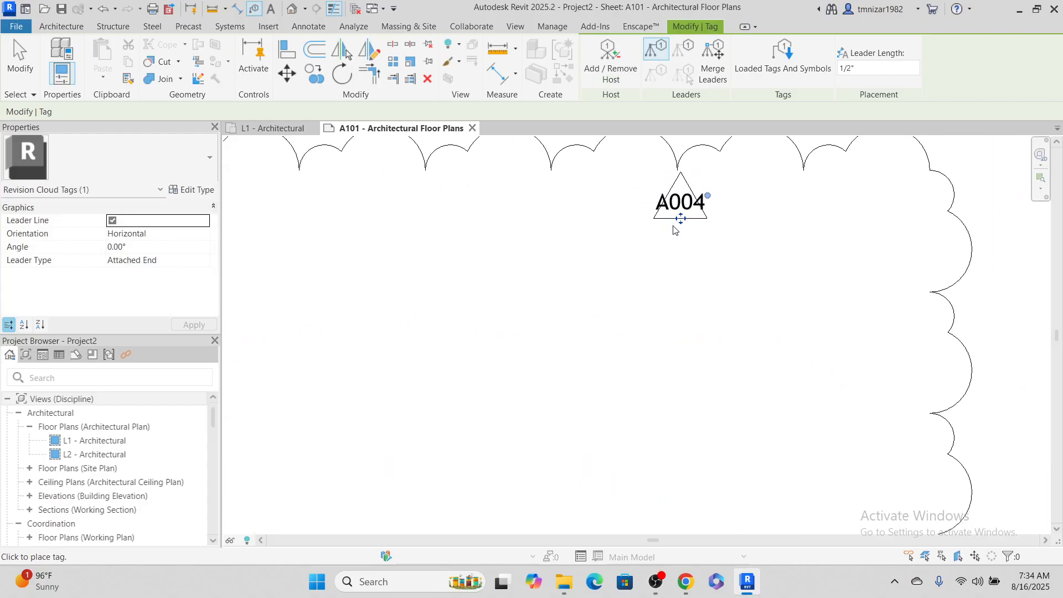
middle_drag(686, 261, 669, 311)
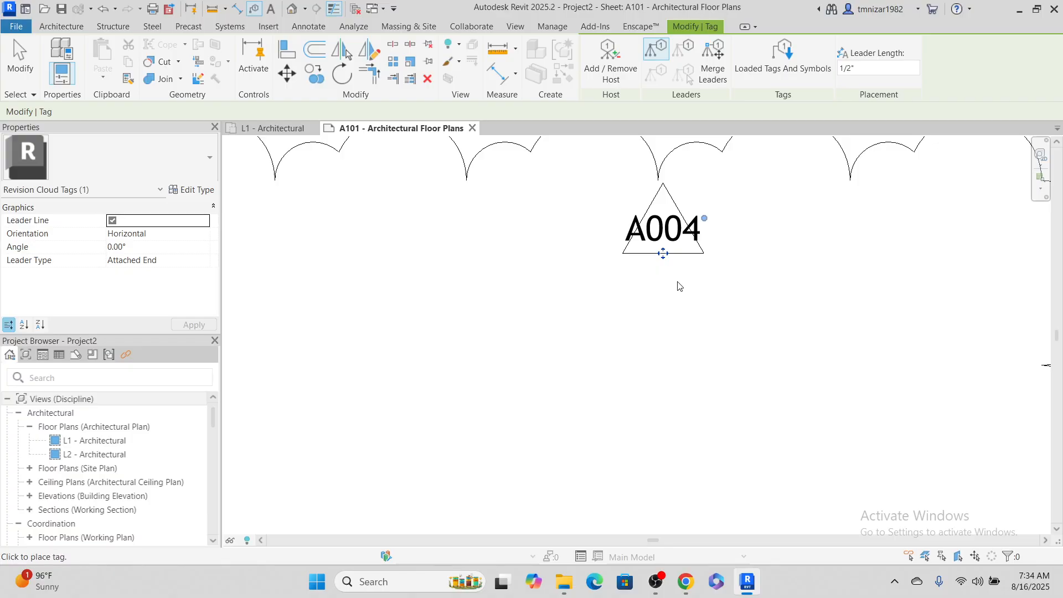
drag(664, 256, 659, 255)
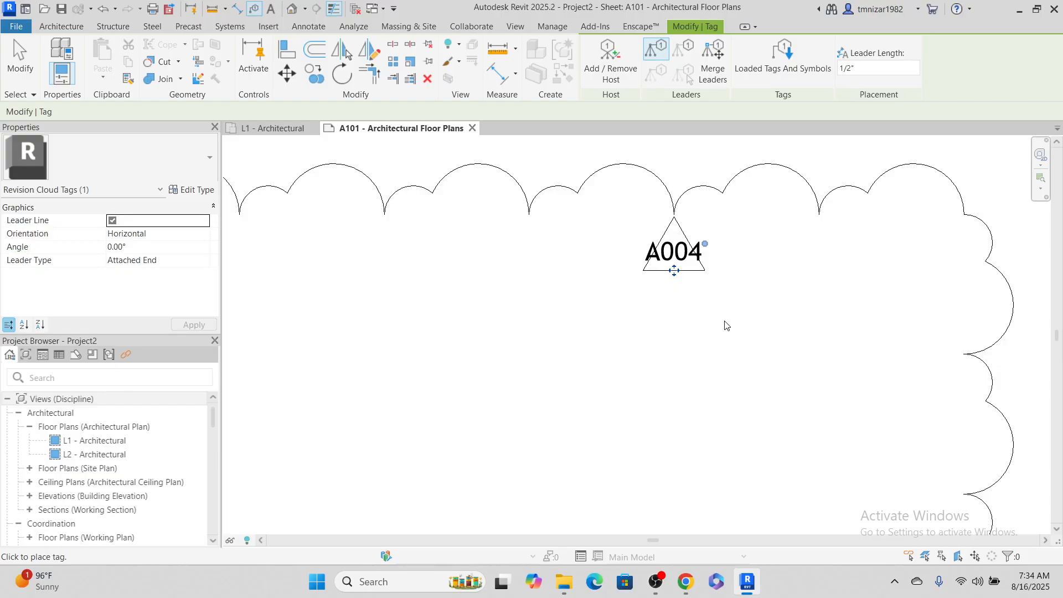
Compare the number in the revision cloud's tag with the entries in the sheet's revision schedule
scroll(725, 326, down, 4)
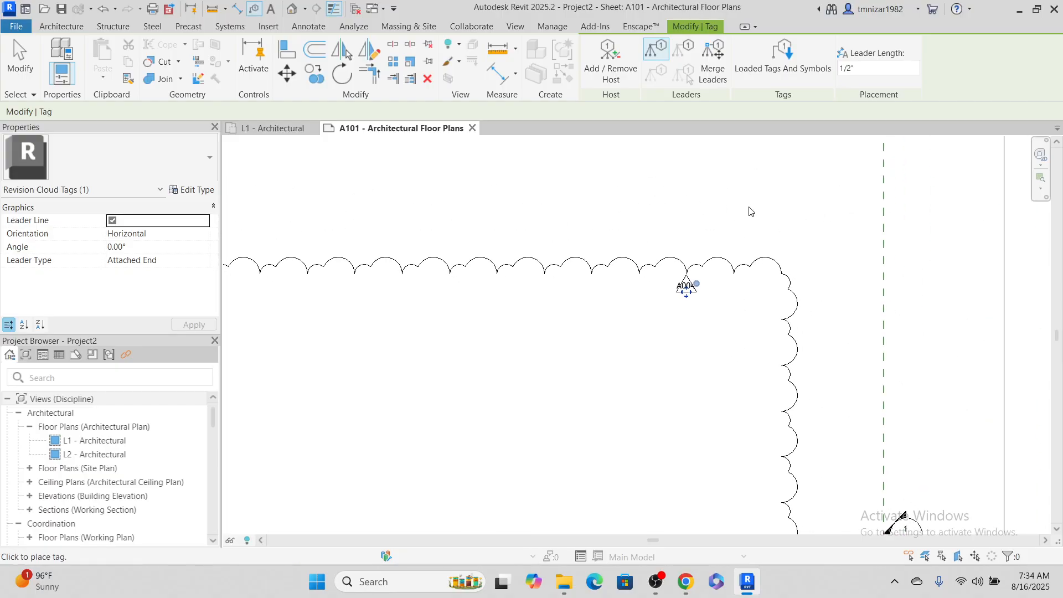
scroll(712, 310, up, 1)
scroll(707, 310, up, 3)
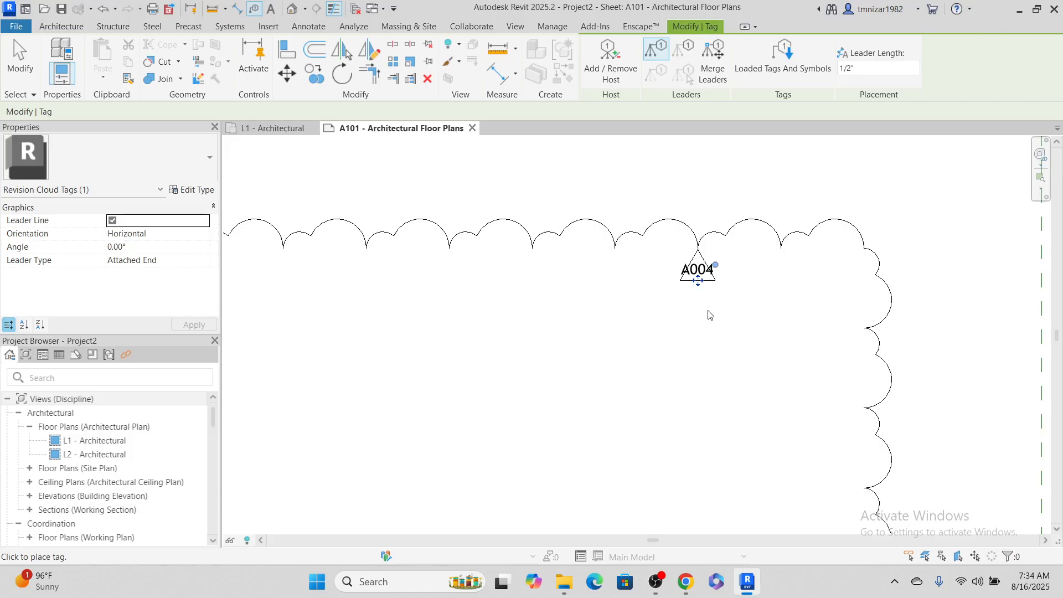
scroll(702, 262, down, 6)
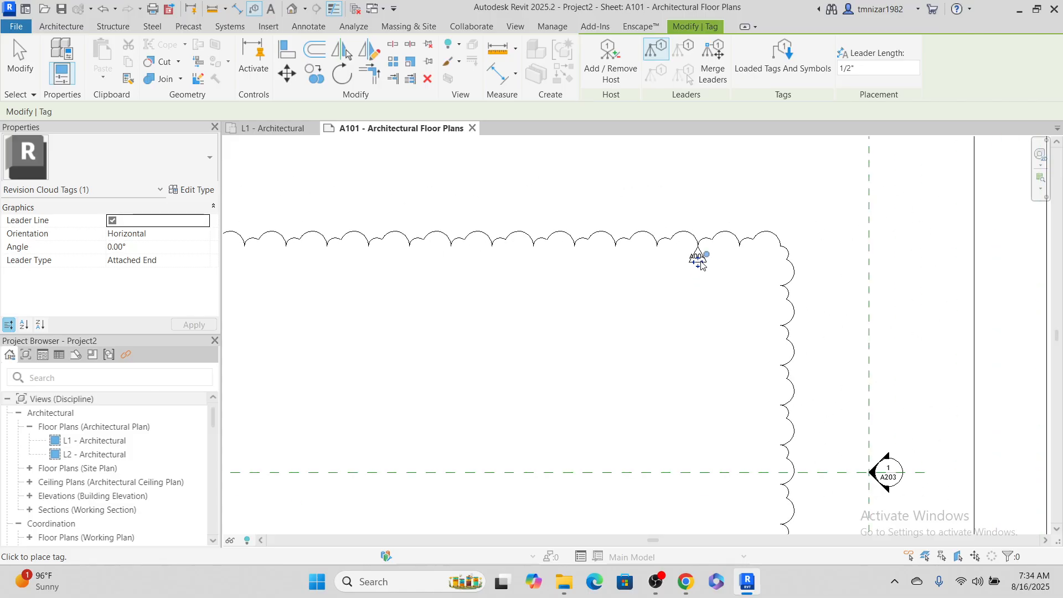
middle_drag(914, 419, 863, 343)
scroll(864, 346, up, 4)
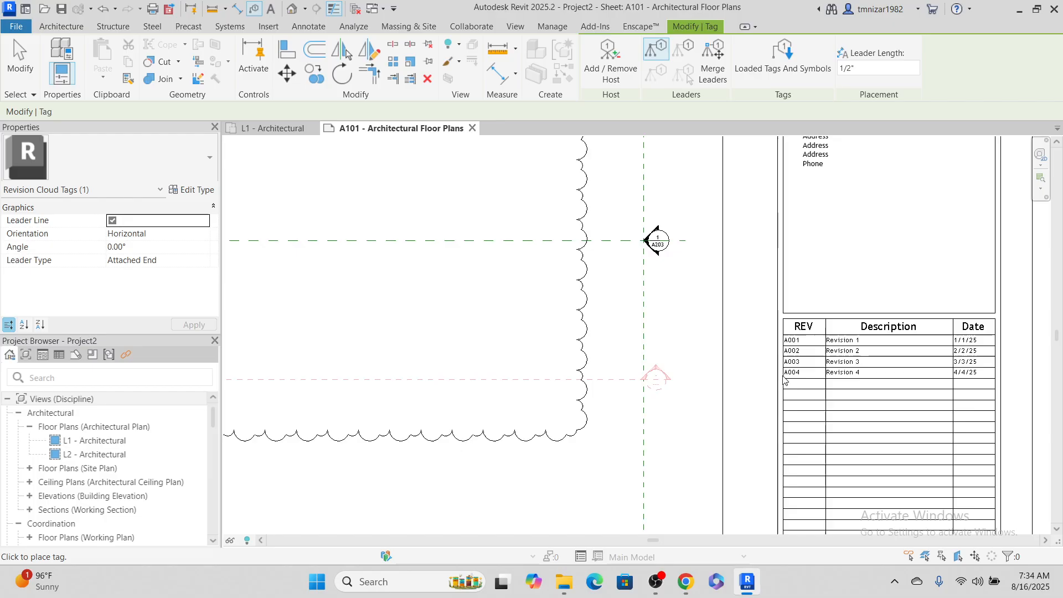
scroll(814, 398, down, 3)
middle_drag(562, 202, 681, 351)
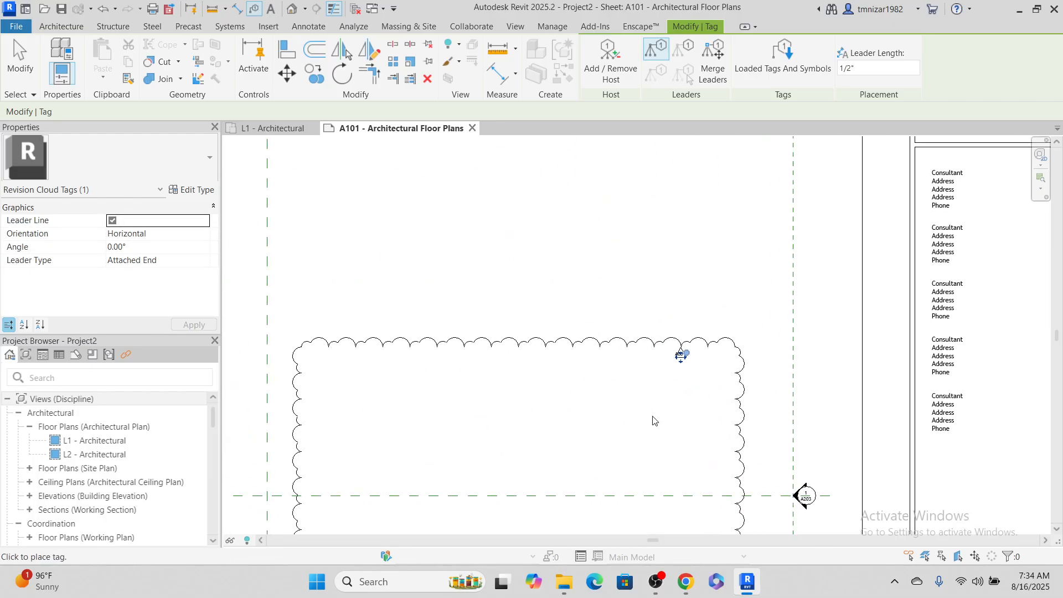
scroll(631, 358, up, 4)
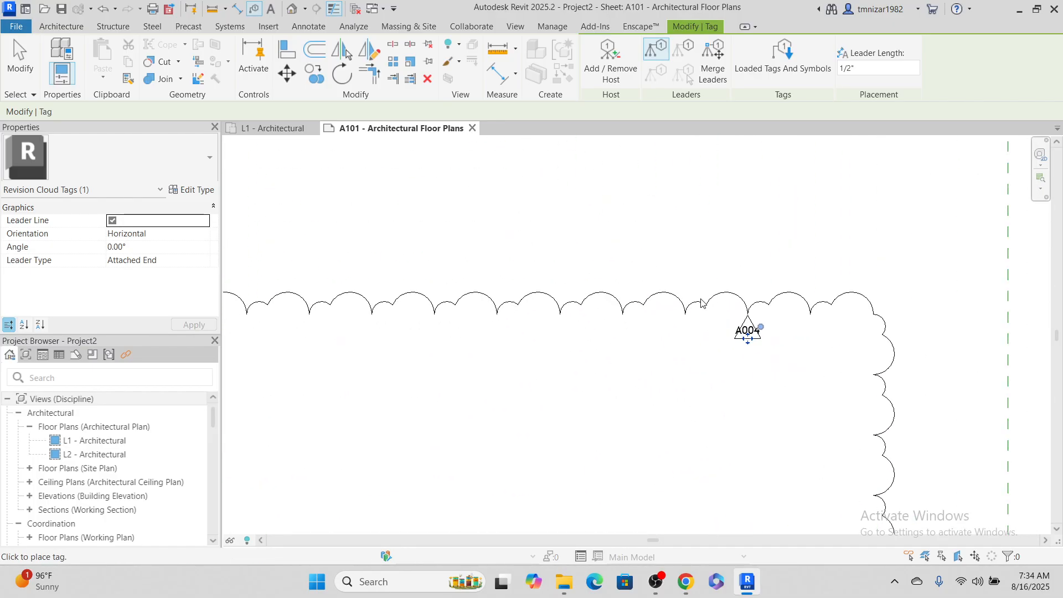
scroll(629, 213, down, 3)
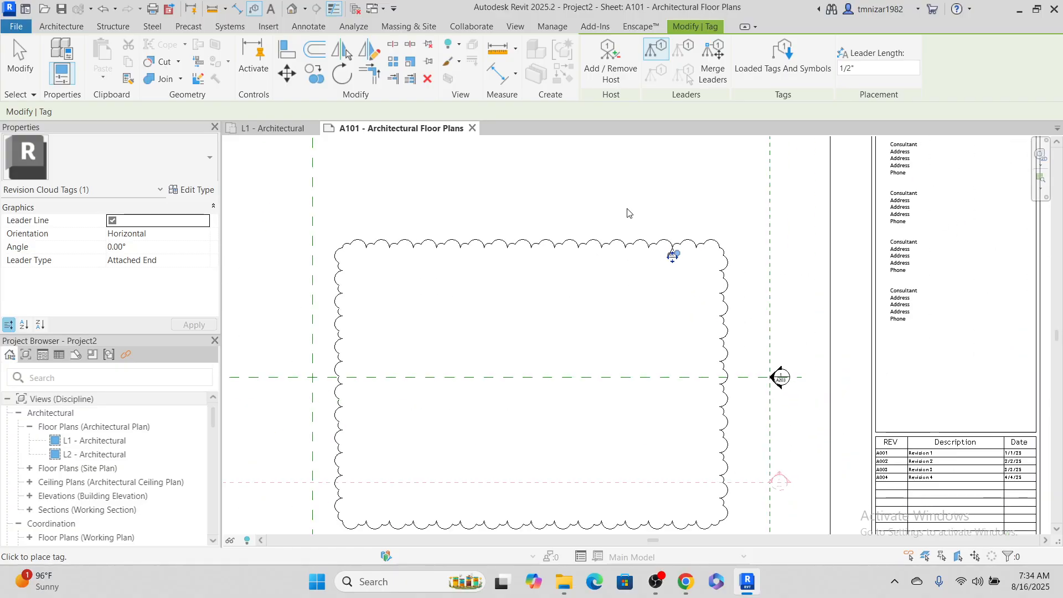
Leave tagging and reassign the revision cloud to Seq. 2 - Revision 2
key(Escape)
click(715, 243)
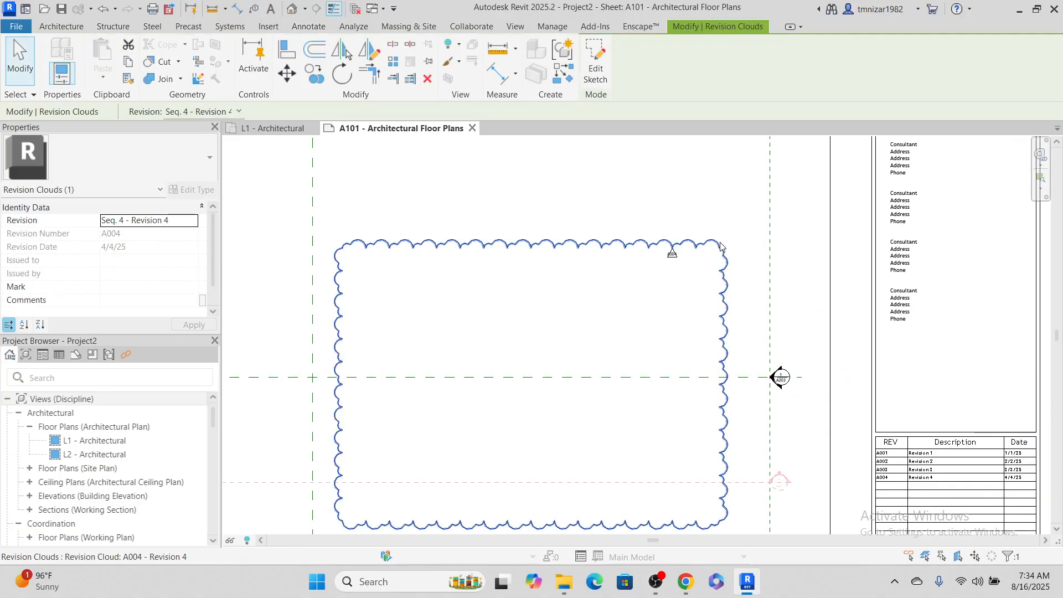
click(232, 111)
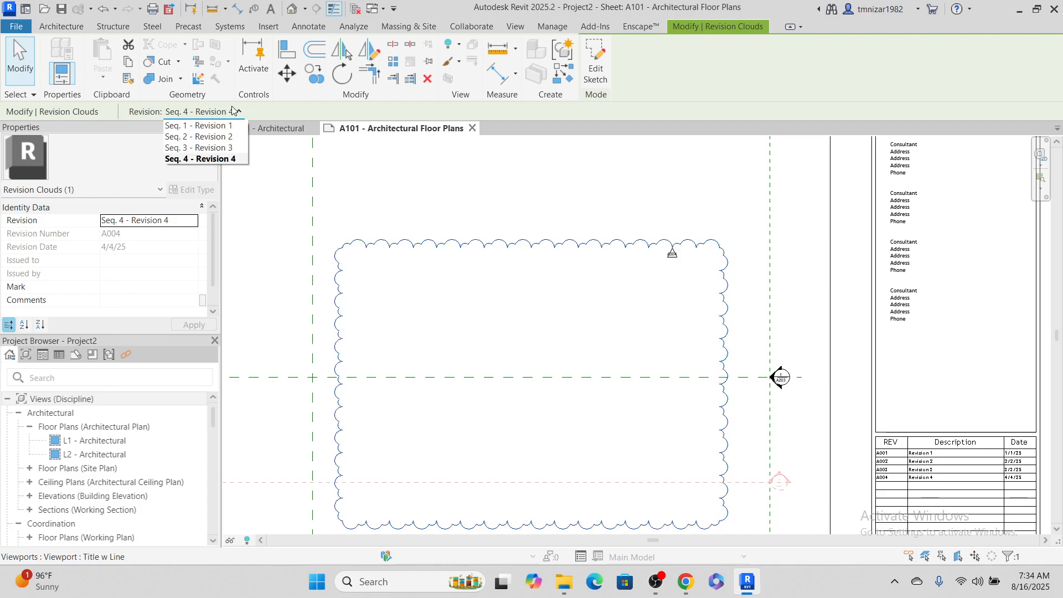
click(200, 136)
Examine the reassigned cloud's tag and properties against the revision schedule on the sheet
scroll(410, 210, up, 3)
scroll(748, 271, up, 4)
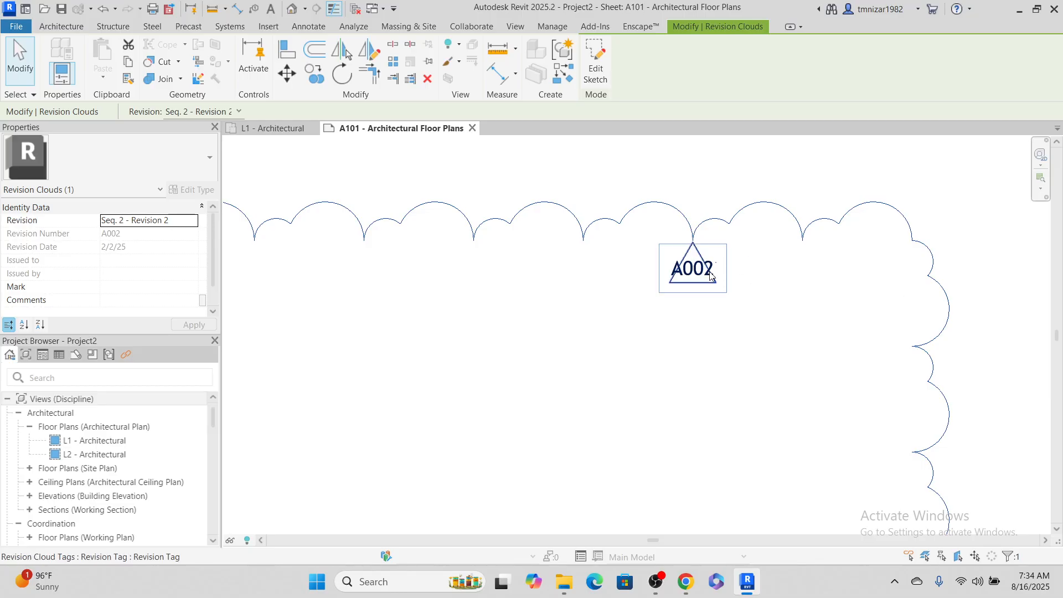
scroll(747, 266, down, 6)
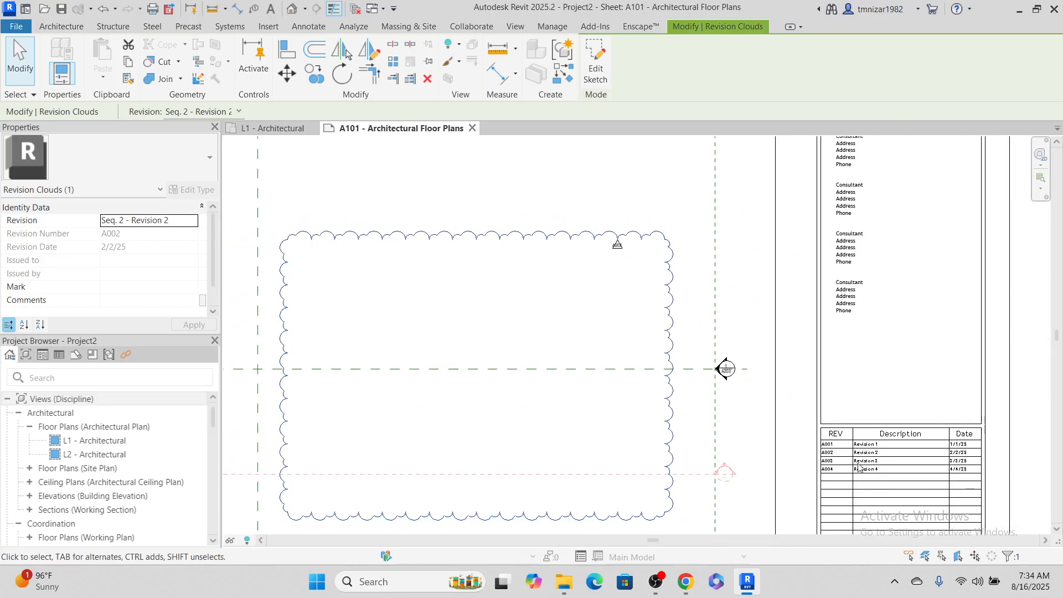
scroll(850, 483, up, 4)
scroll(541, 172, down, 4)
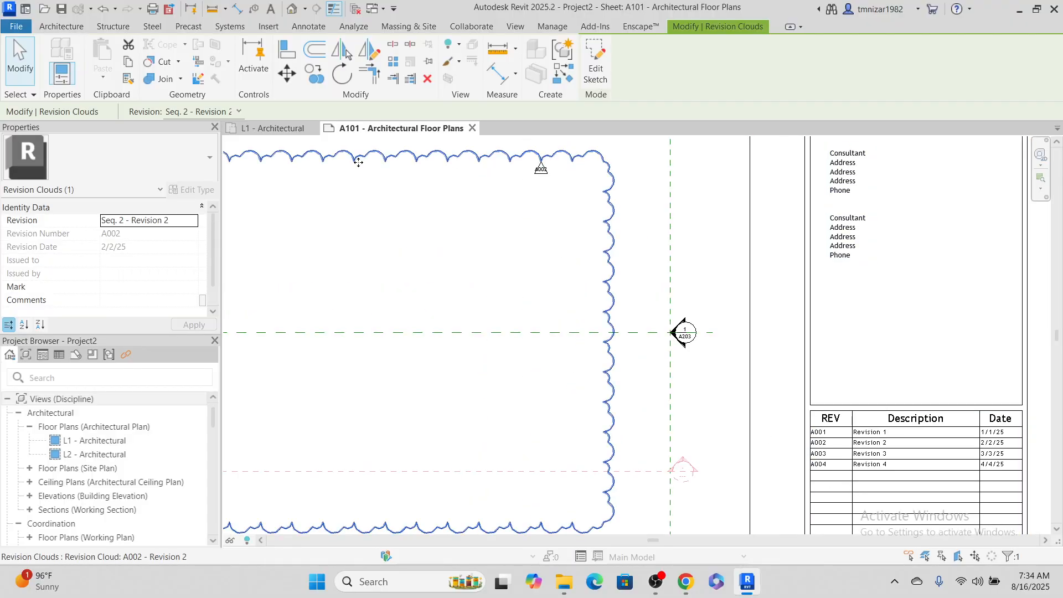
scroll(524, 203, up, 6)
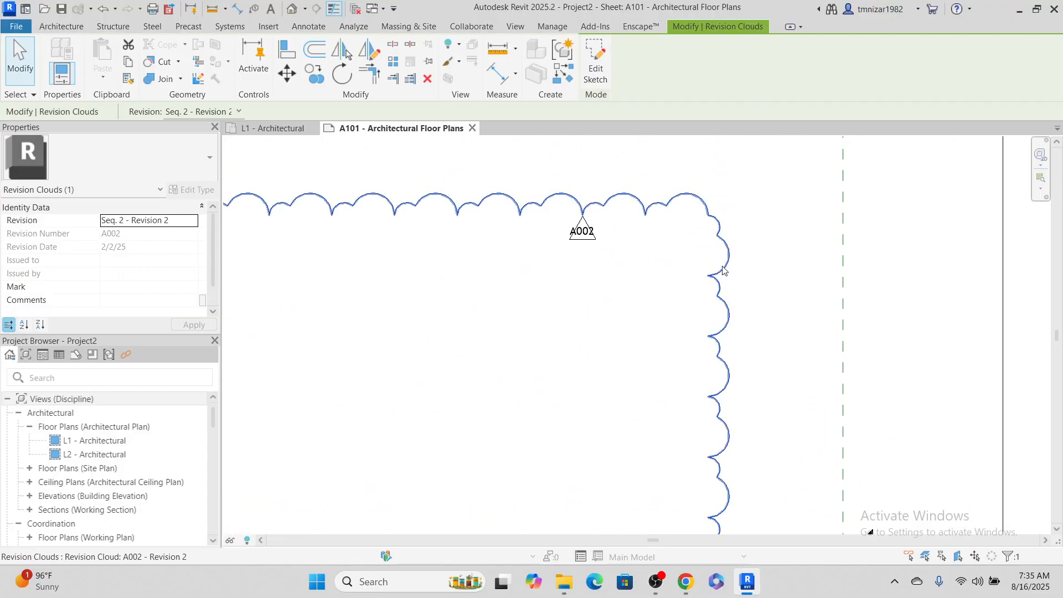
key(Escape)
click(686, 200)
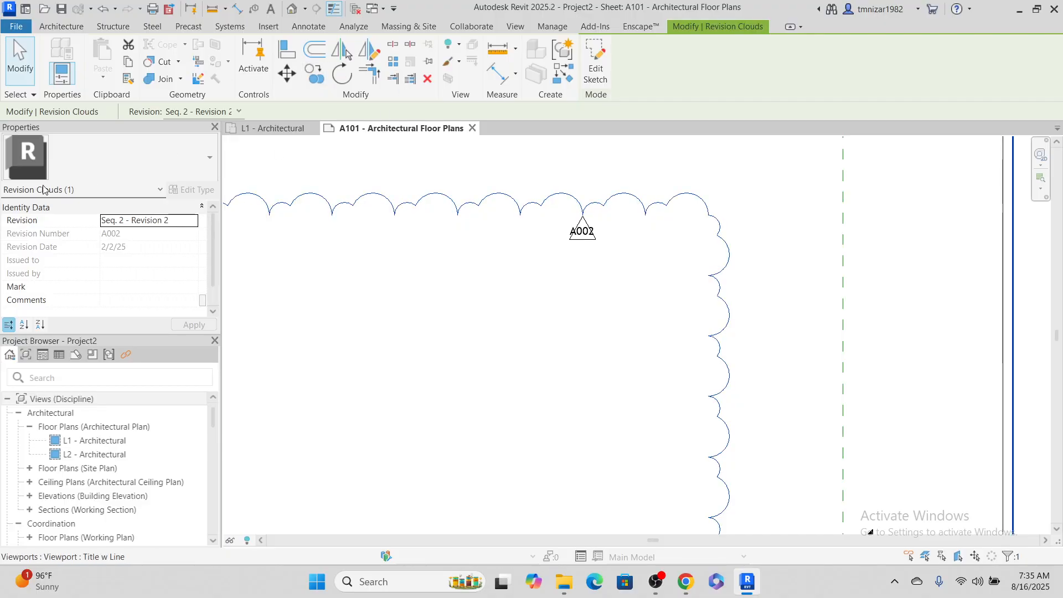
click(417, 284)
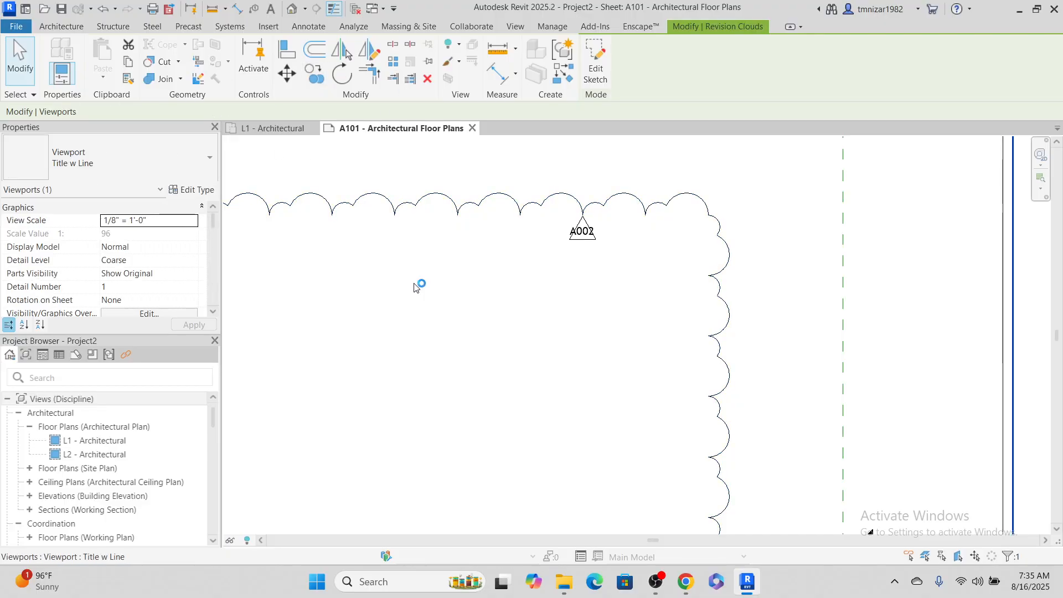
Set the revision cloud arc length to 1/8" in the sheet issues and revisions settings and accept the change
click(514, 27)
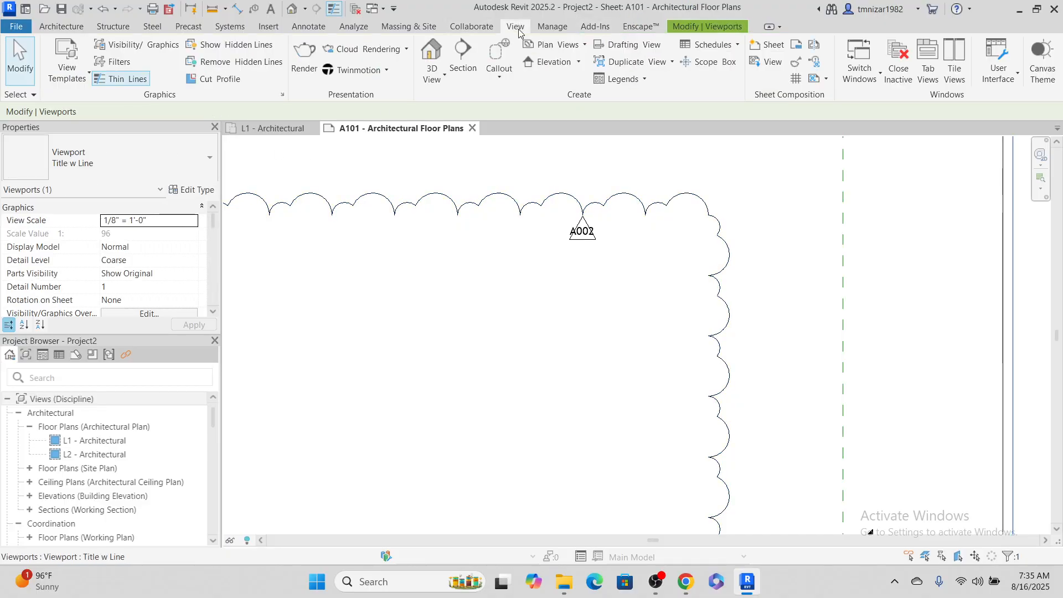
click(795, 62)
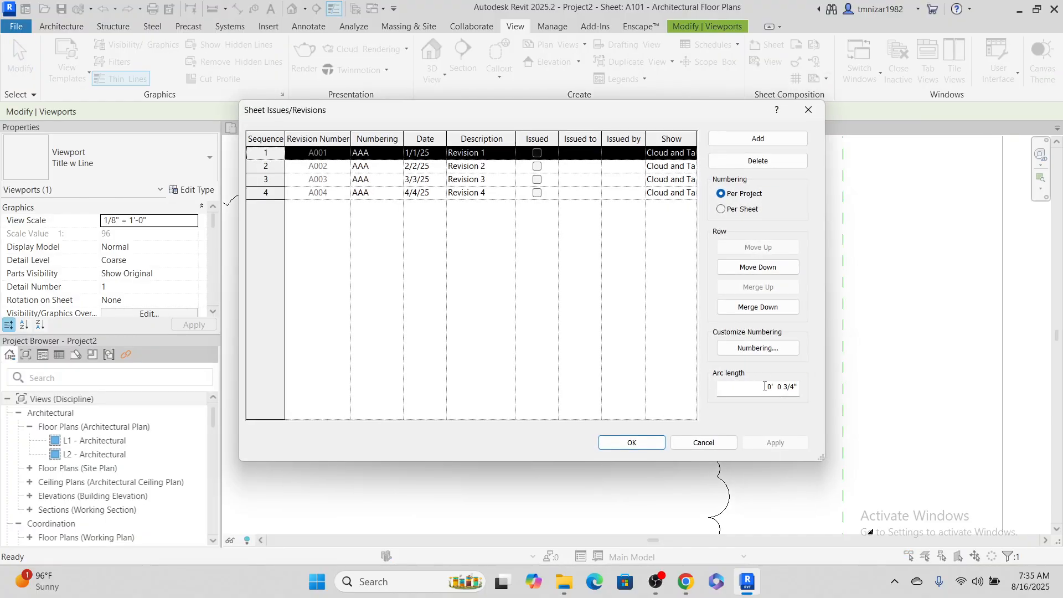
drag(765, 386, 804, 386)
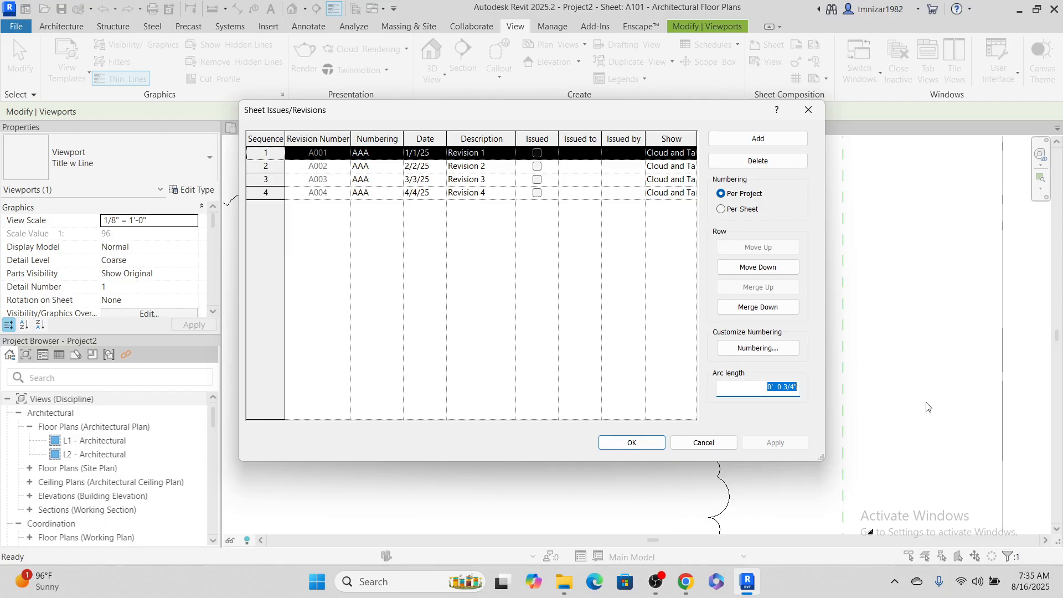
click(792, 386)
drag(784, 386, 817, 386)
text(1/8)
click(633, 443)
scroll(673, 205, up, 3)
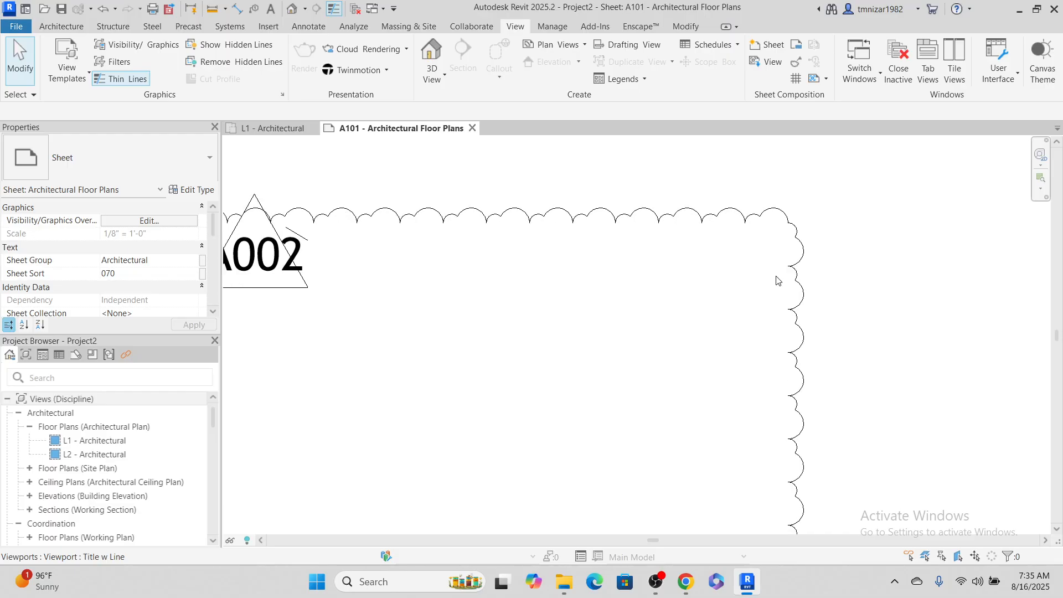
scroll(777, 279, down, 3)
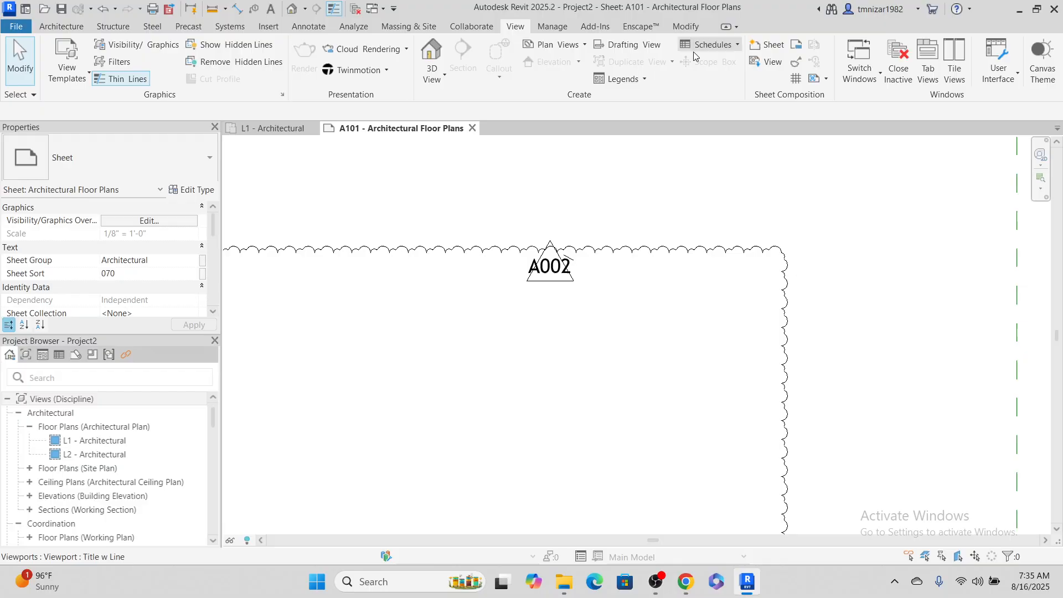
Review the arc length in the sheet issues and revisions settings, cancel, and view the whole cloud on the sheet
click(796, 63)
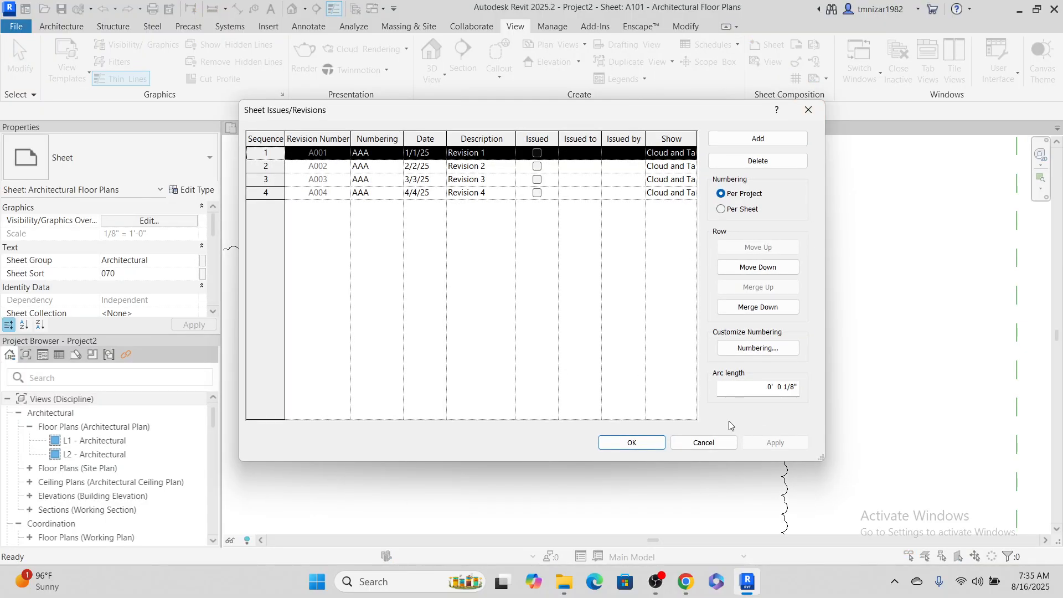
click(701, 443)
scroll(674, 309, down, 4)
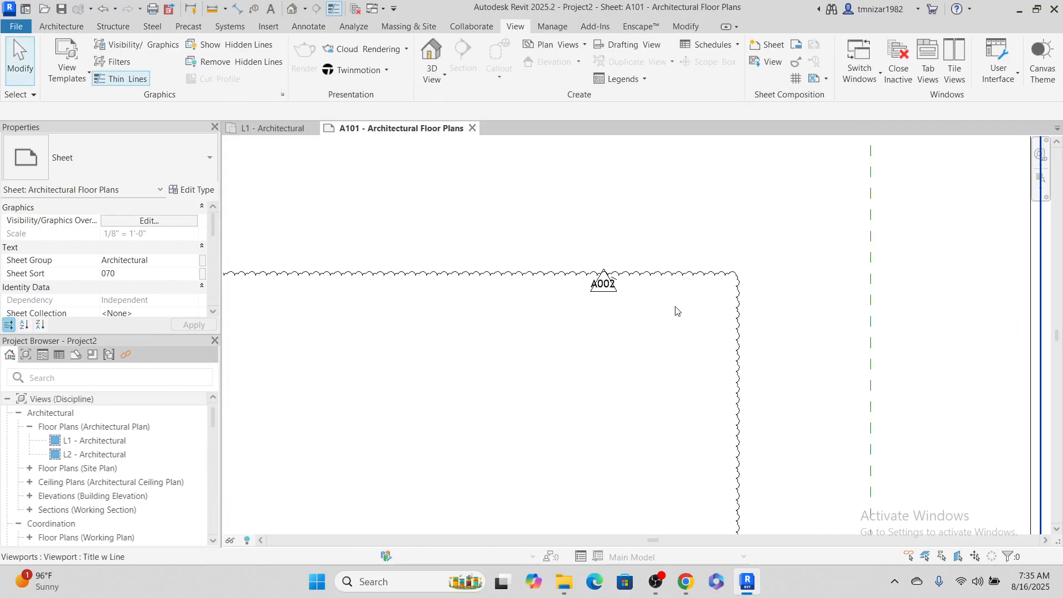
scroll(670, 235, down, 2)
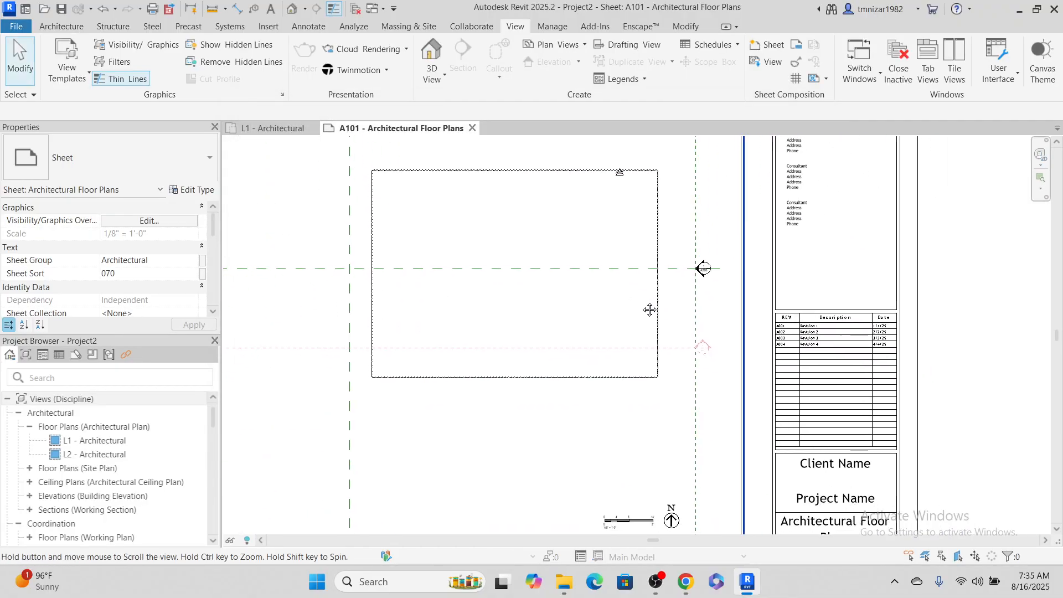
Examine the revision cloud's arcs and tag against the revision schedule in the sheet's title block
scroll(636, 288, up, 3)
scroll(622, 229, up, 2)
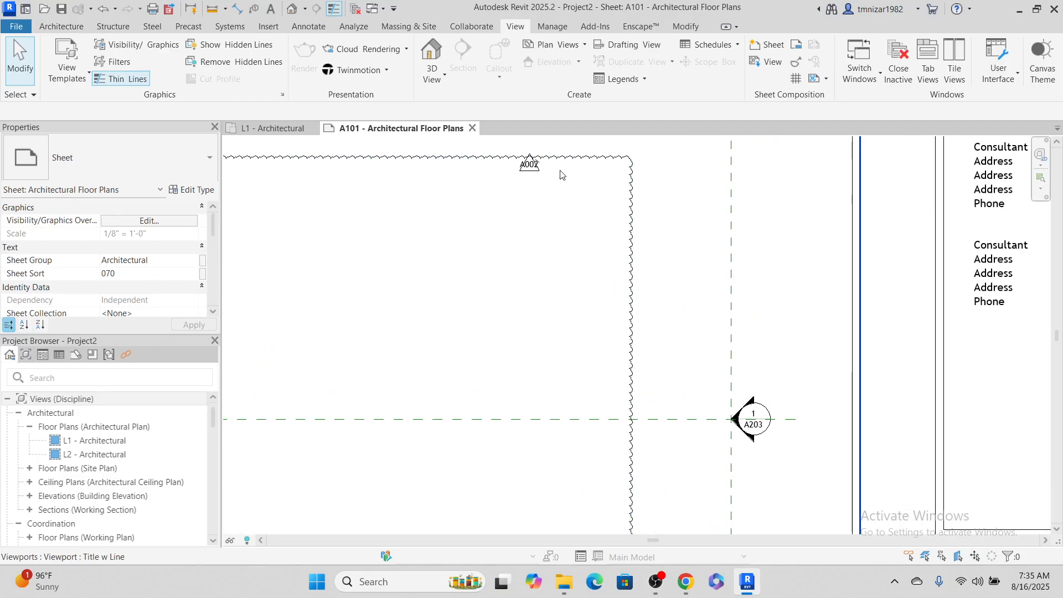
scroll(534, 205, down, 3)
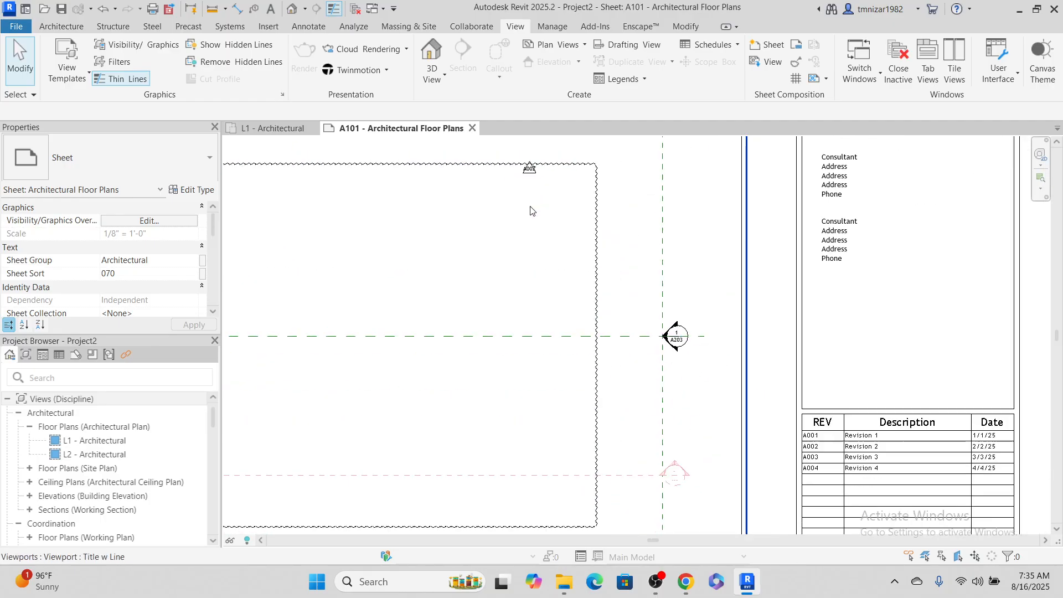
scroll(786, 386, up, 4)
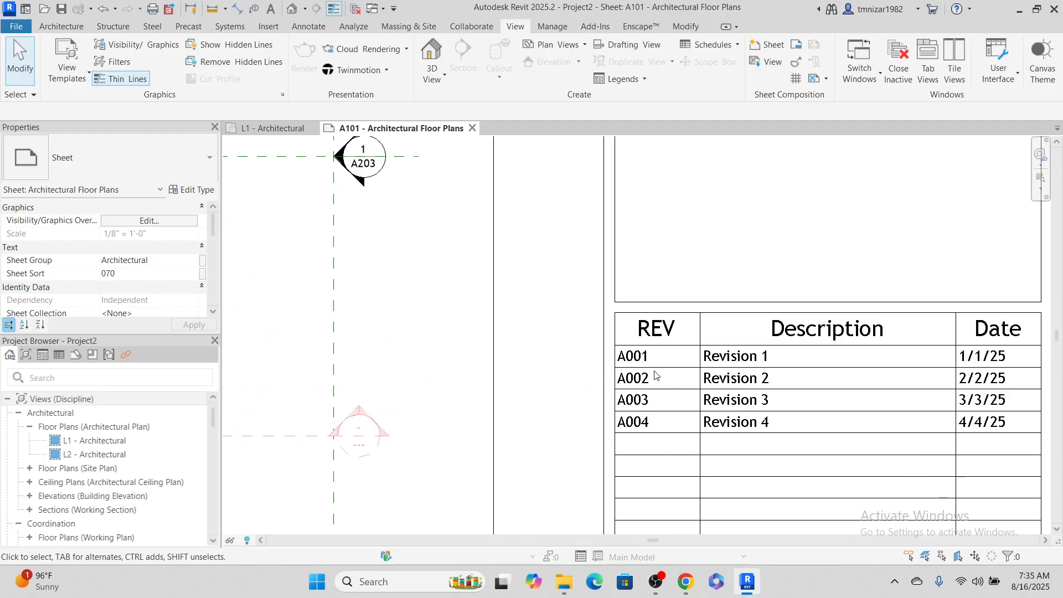
scroll(562, 318, down, 3)
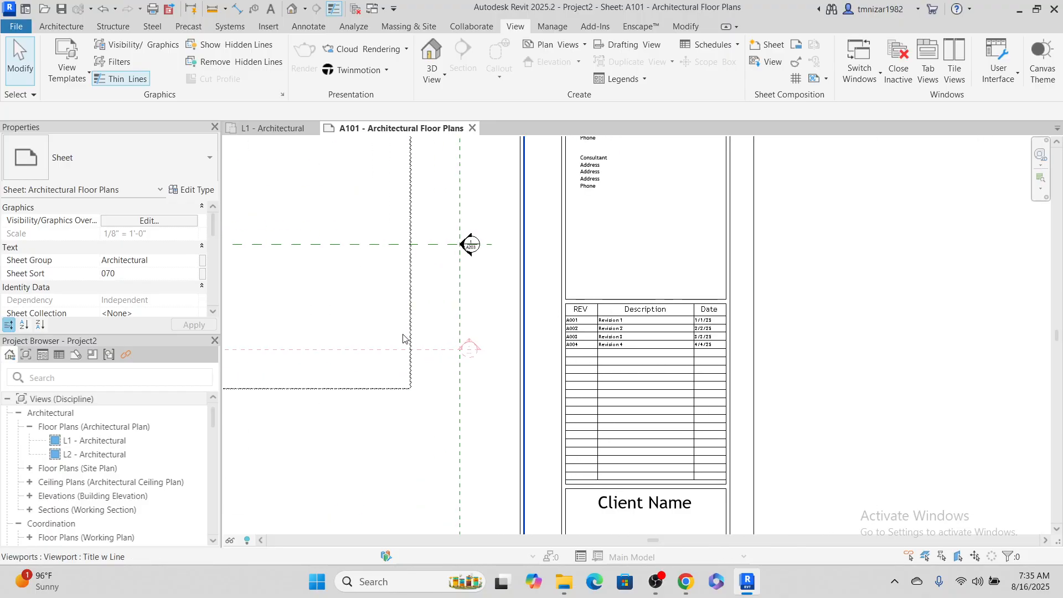
scroll(712, 368, up, 1)
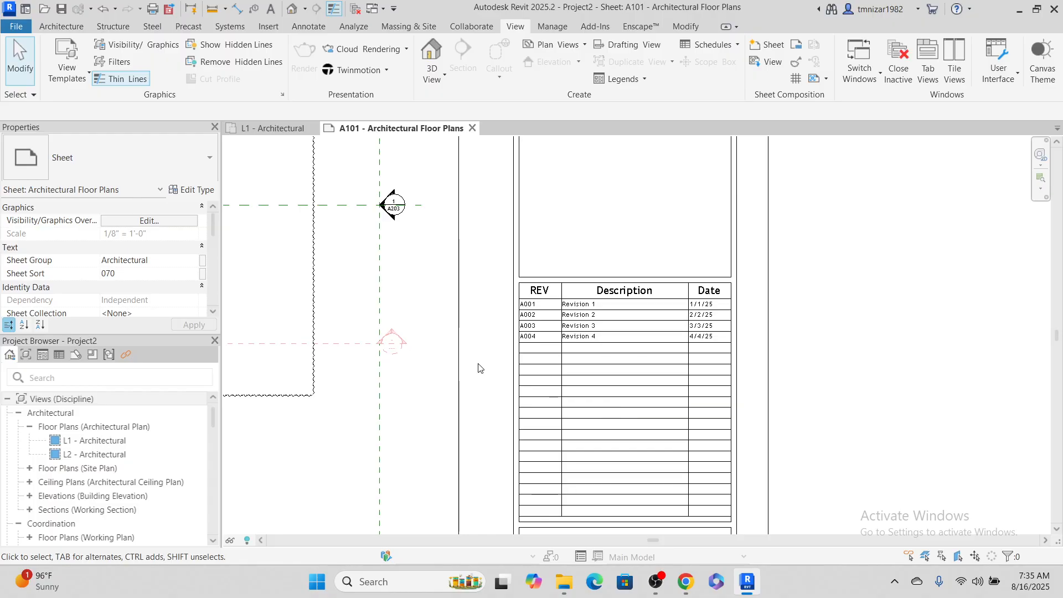
scroll(611, 255, down, 3)
scroll(831, 271, up, 2)
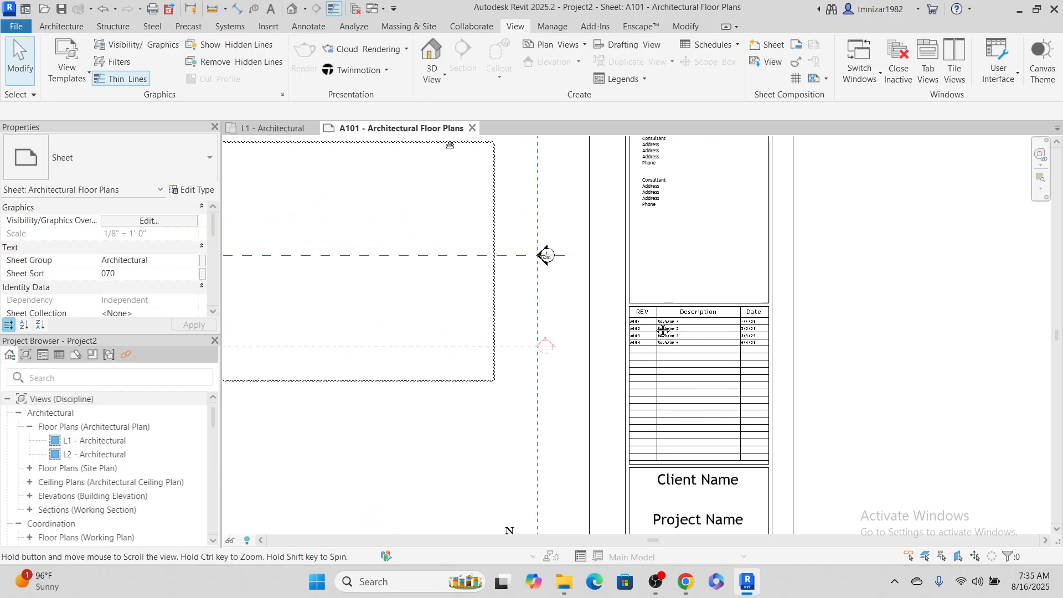
Open the E1 30 x 42 Horizontal title block of sheet A101 for family editing
click(808, 253)
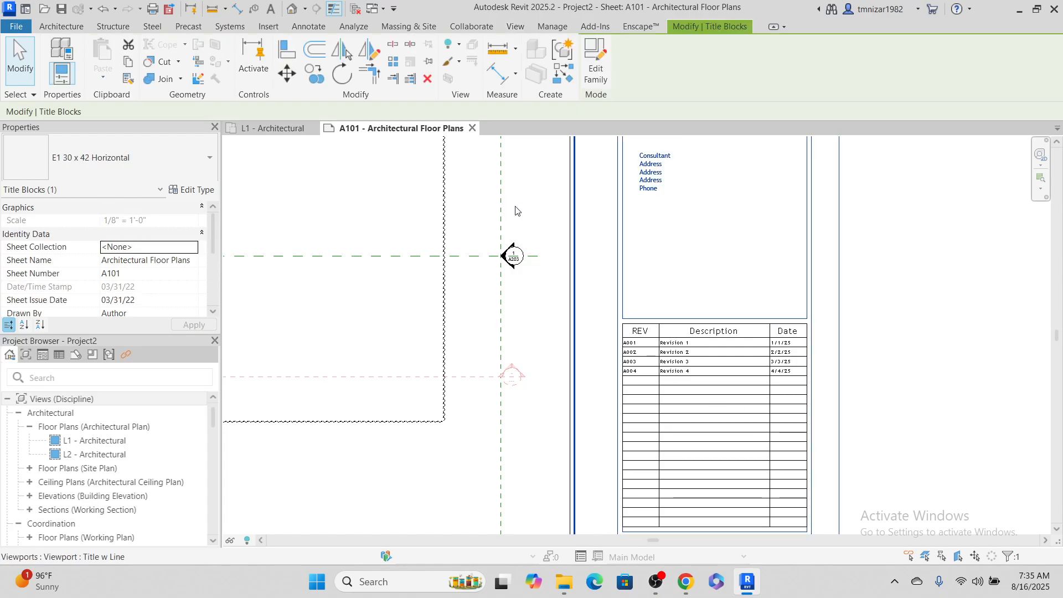
scroll(626, 384, up, 1)
scroll(627, 383, up, 1)
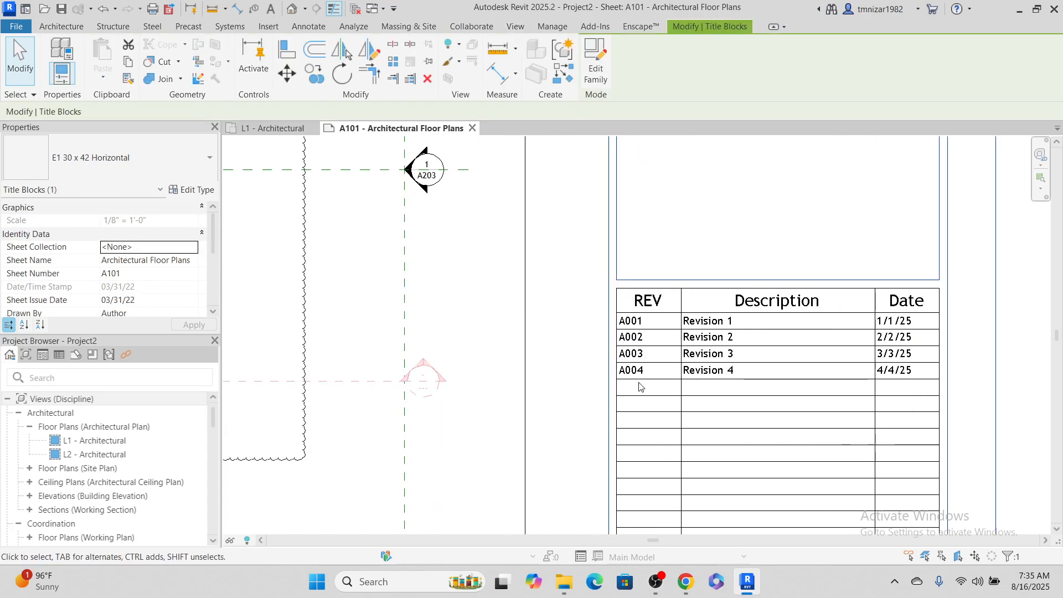
click(607, 69)
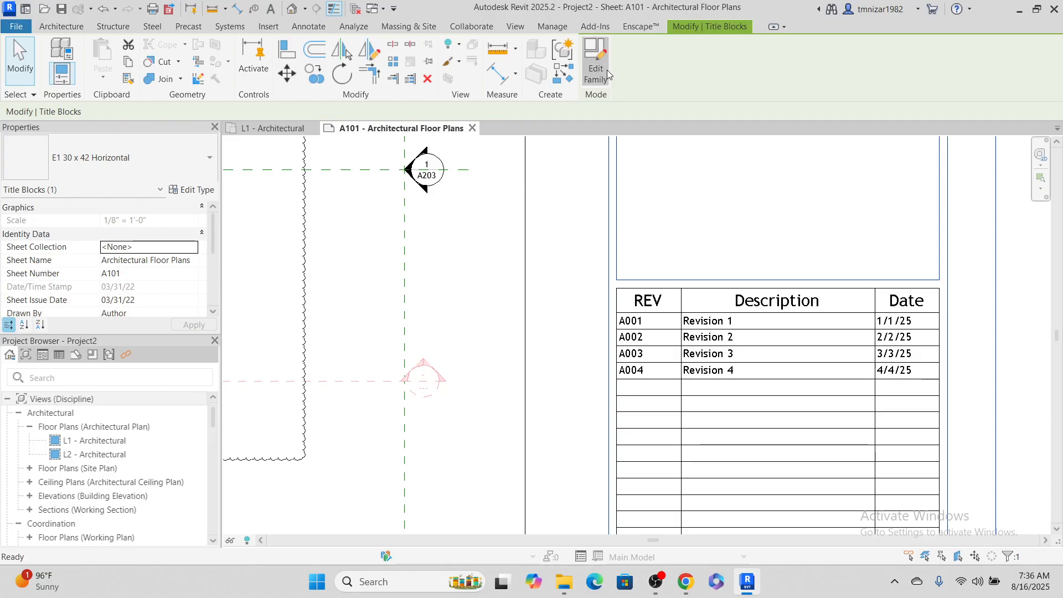
Locate and inspect the revision schedule graphics in the title block family, then clear the selection
middle_drag(652, 240, 244, 149)
middle_drag(394, 239, 654, 345)
scroll(595, 331, down, 2)
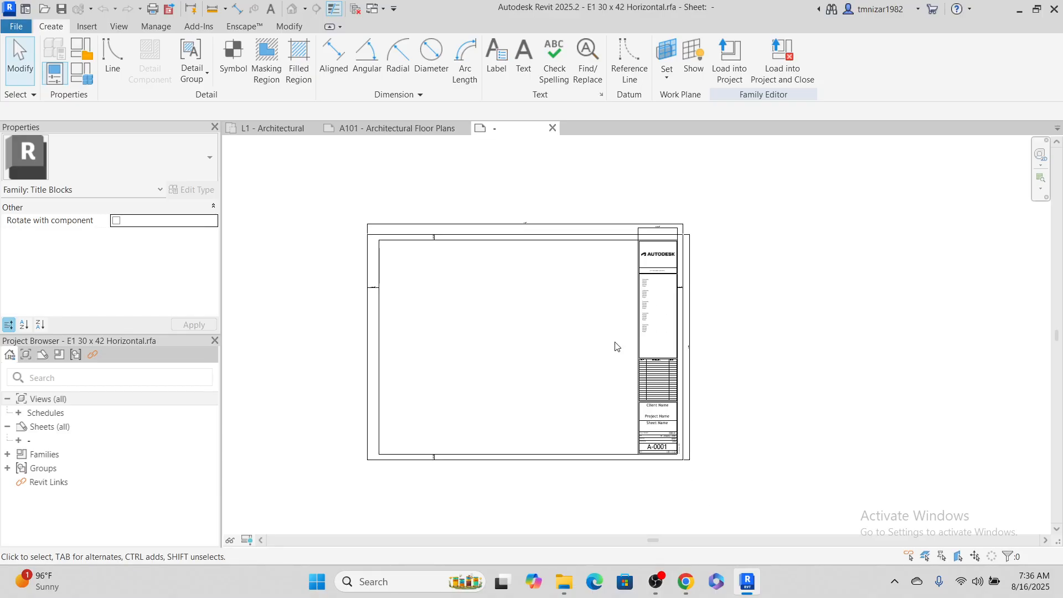
scroll(680, 383, up, 2)
scroll(646, 416, up, 2)
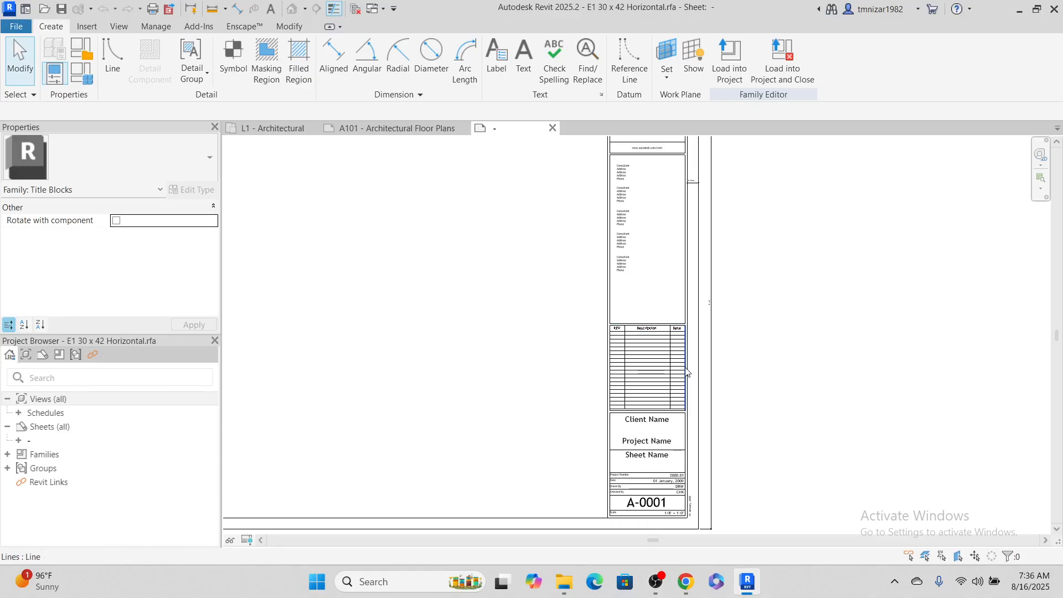
click(647, 387)
scroll(767, 413, up, 2)
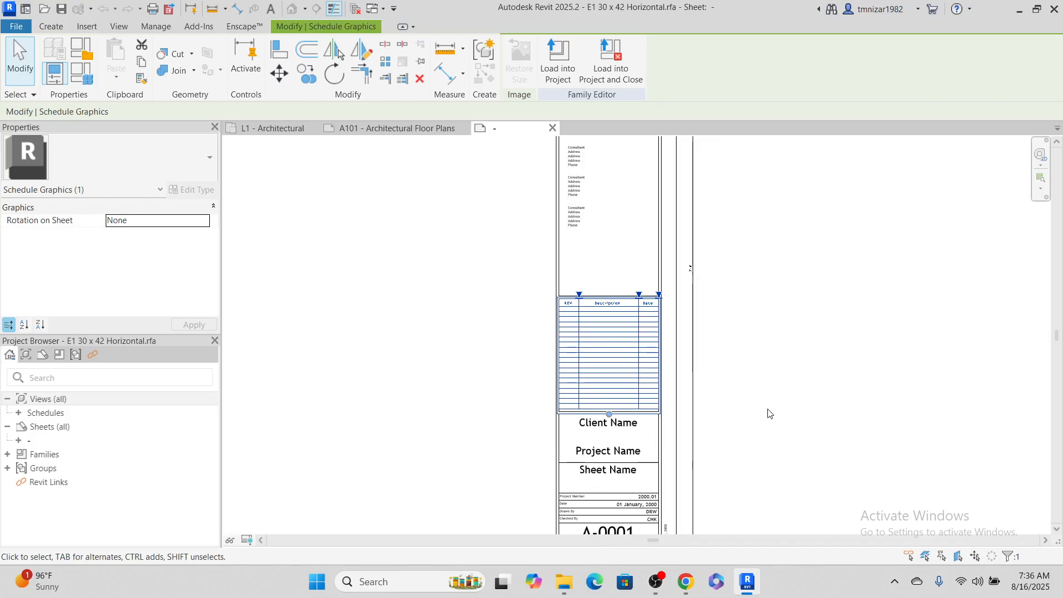
middle_drag(660, 380, 731, 299)
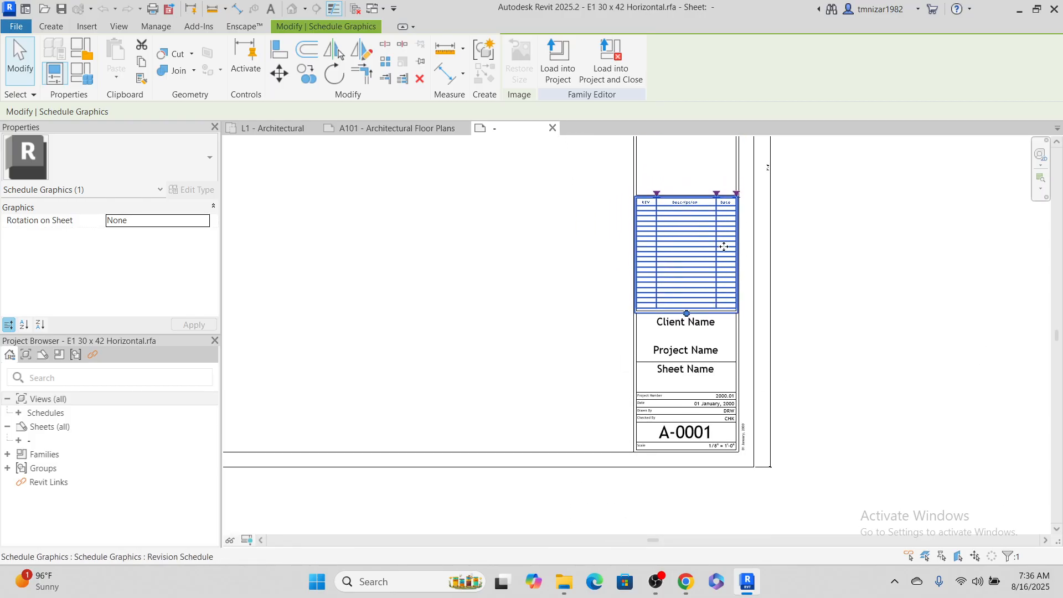
scroll(685, 221, up, 1)
click(339, 315)
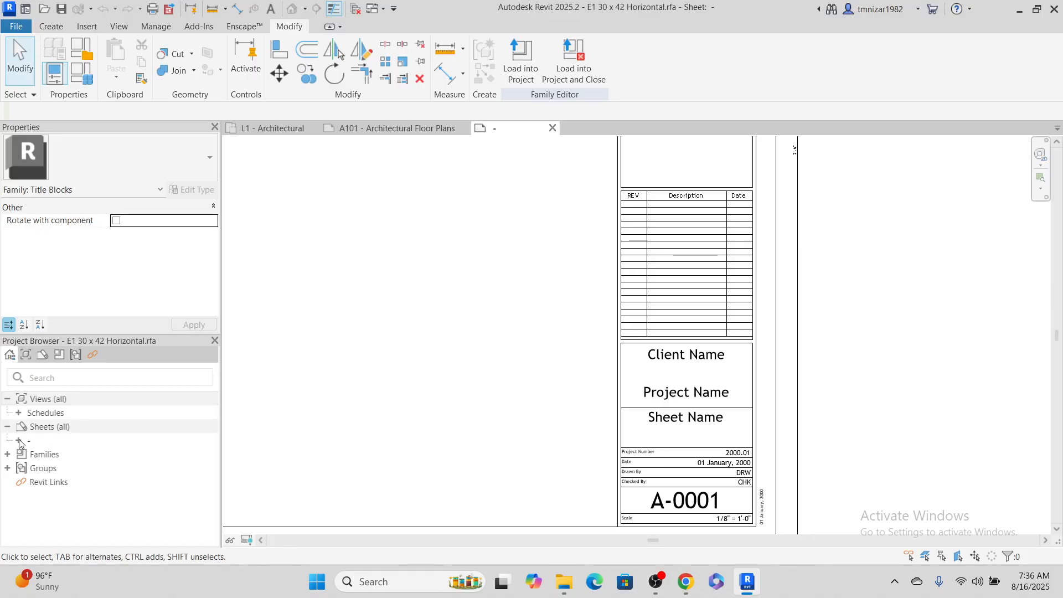
Find the Revision Schedule under the family's sheet and review its scheduled fields without changing them
click(14, 447)
click(14, 446)
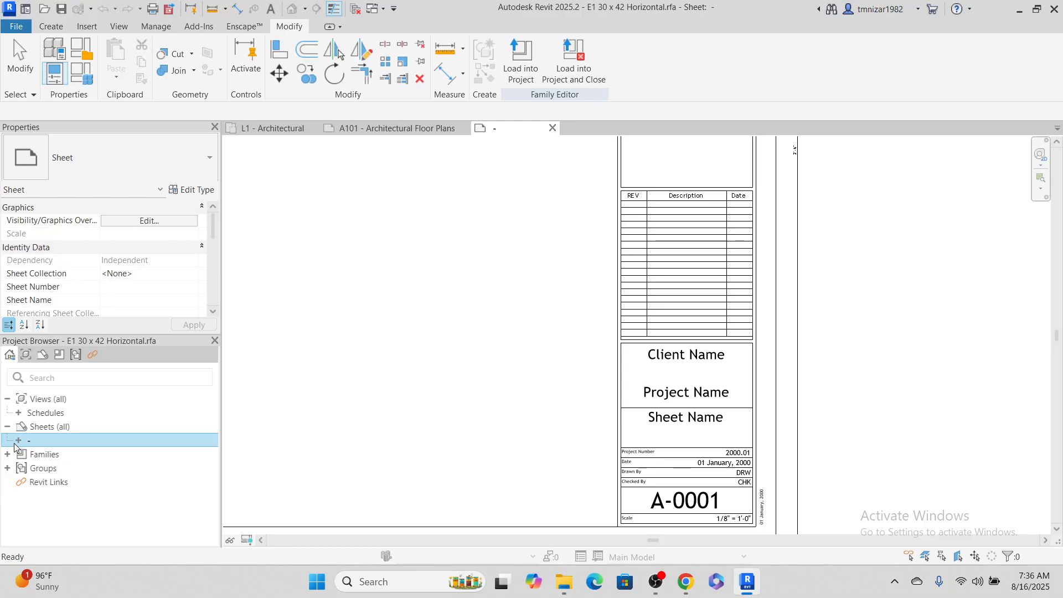
click(19, 442)
click(62, 454)
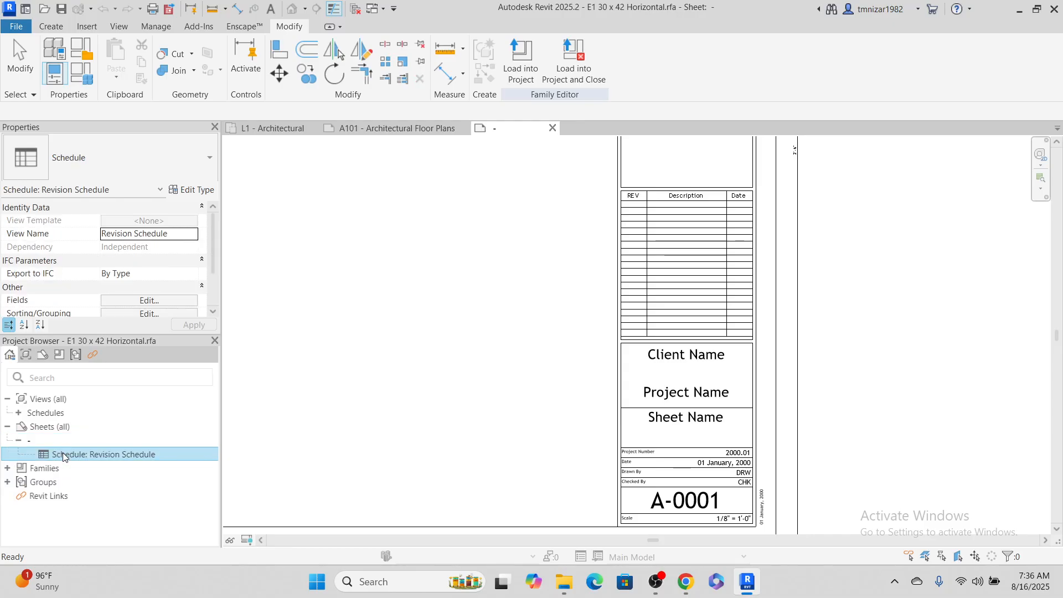
scroll(123, 299, down, 2)
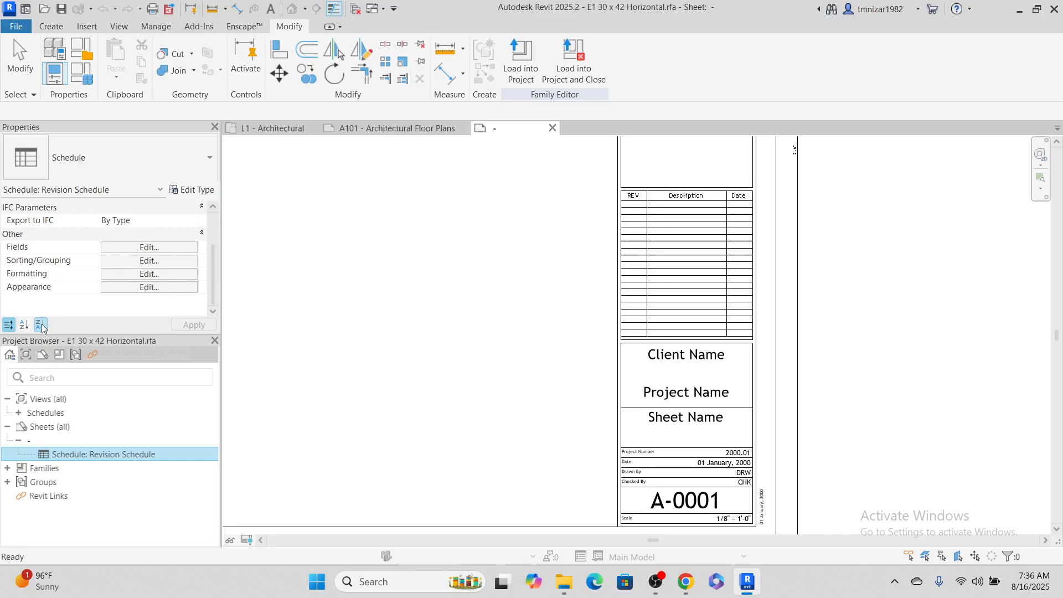
scroll(150, 271, up, 2)
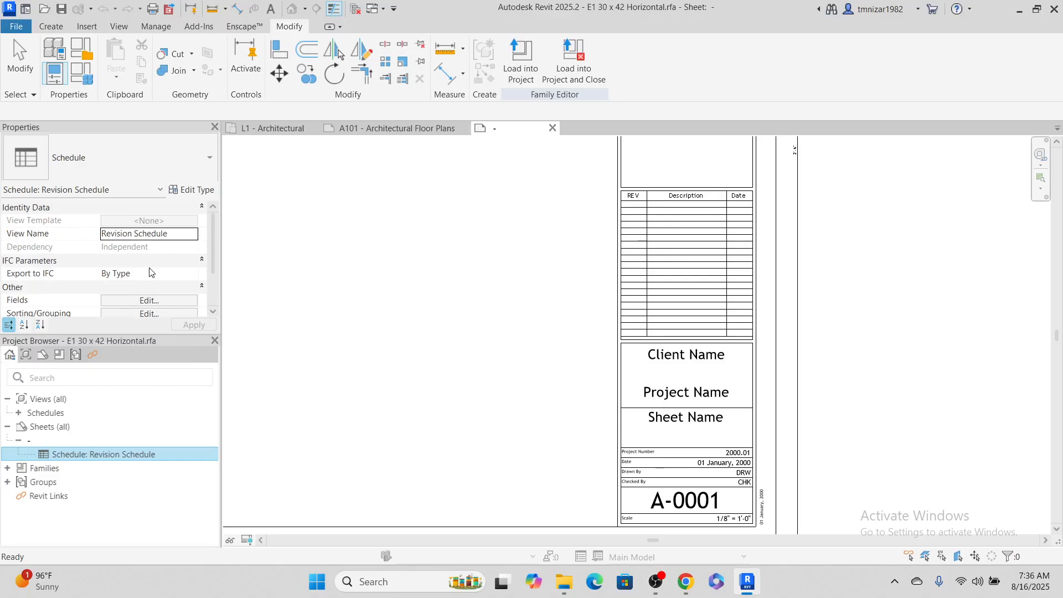
click(146, 301)
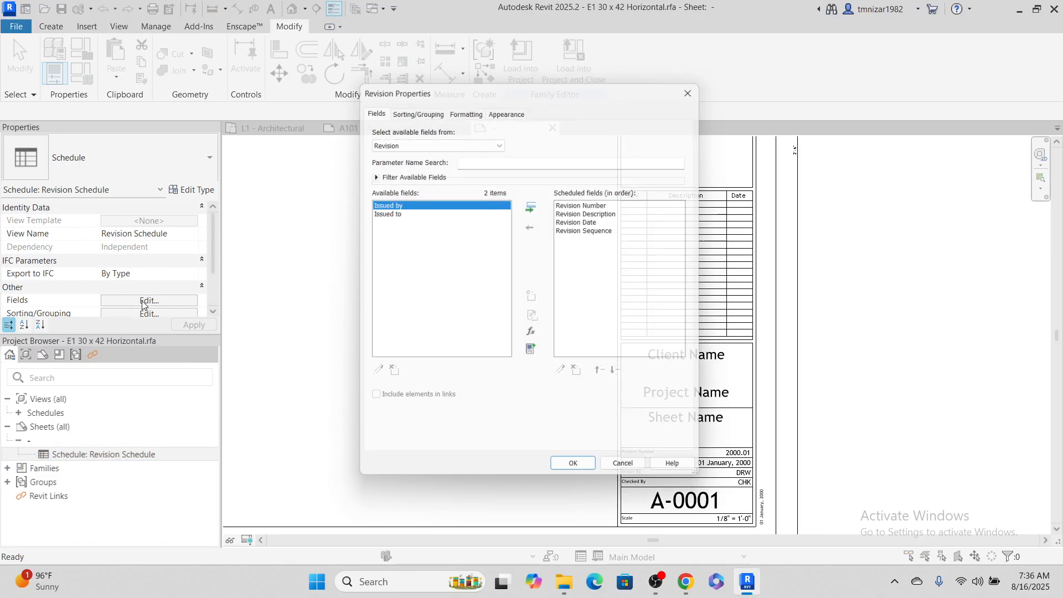
click(699, 83)
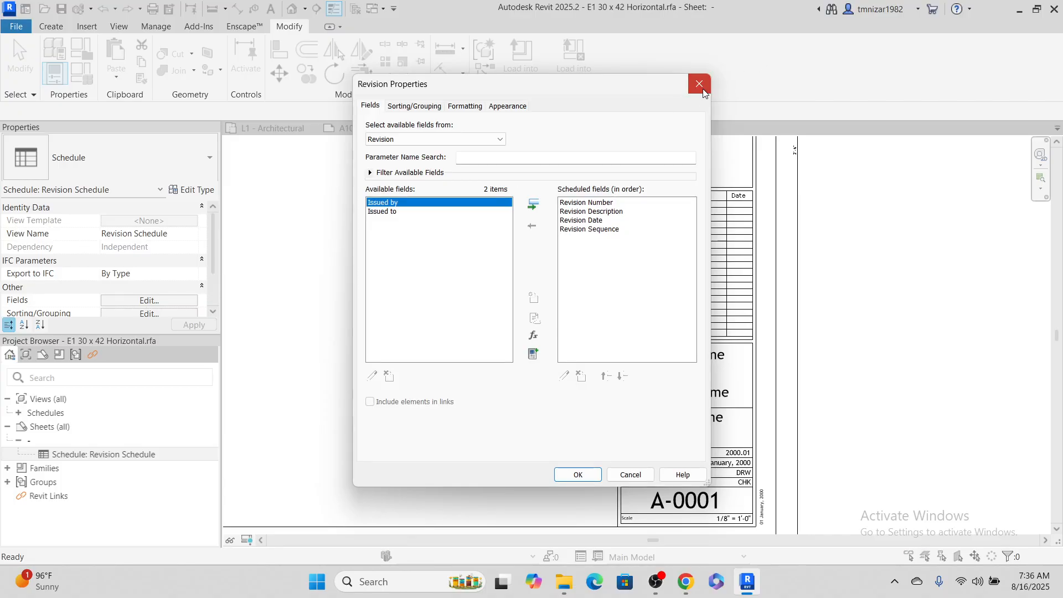
Open the Revision Schedule view and examine which parameter the REV column uses
double_click(58, 455)
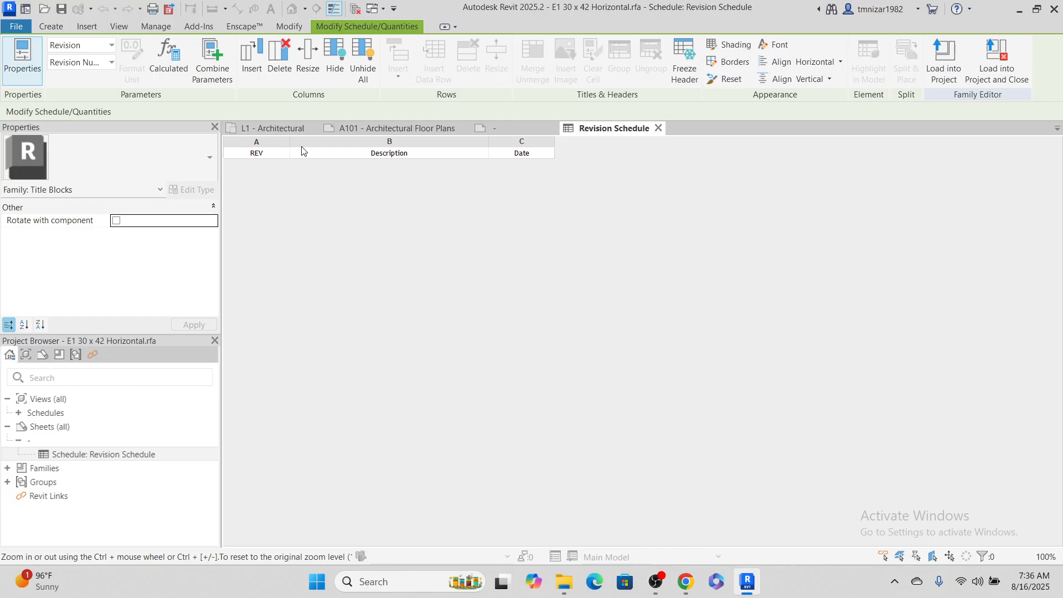
click(277, 141)
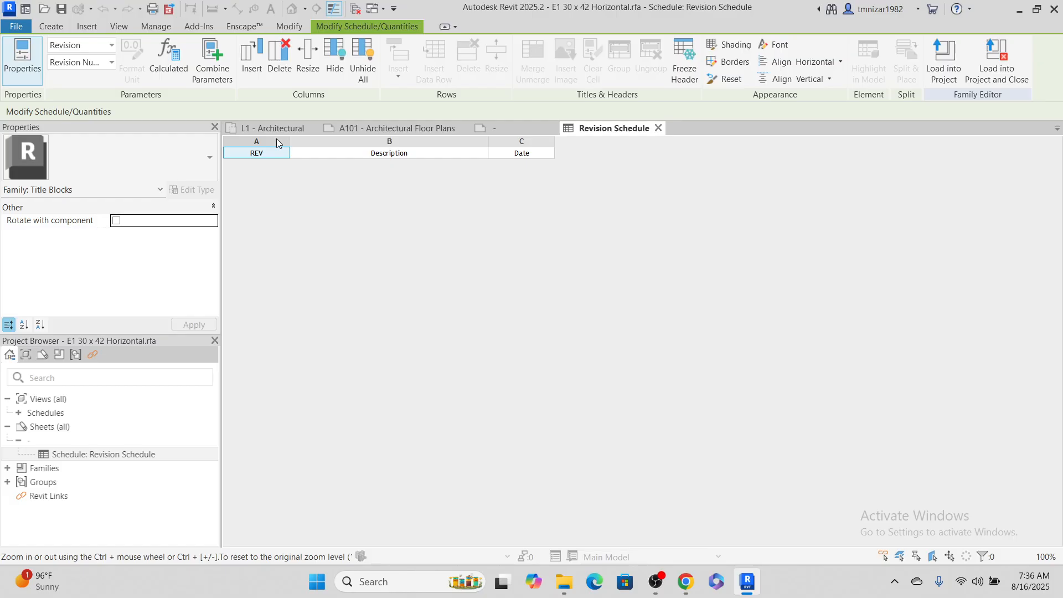
click(81, 44)
click(99, 65)
click(98, 66)
click(509, 128)
click(620, 128)
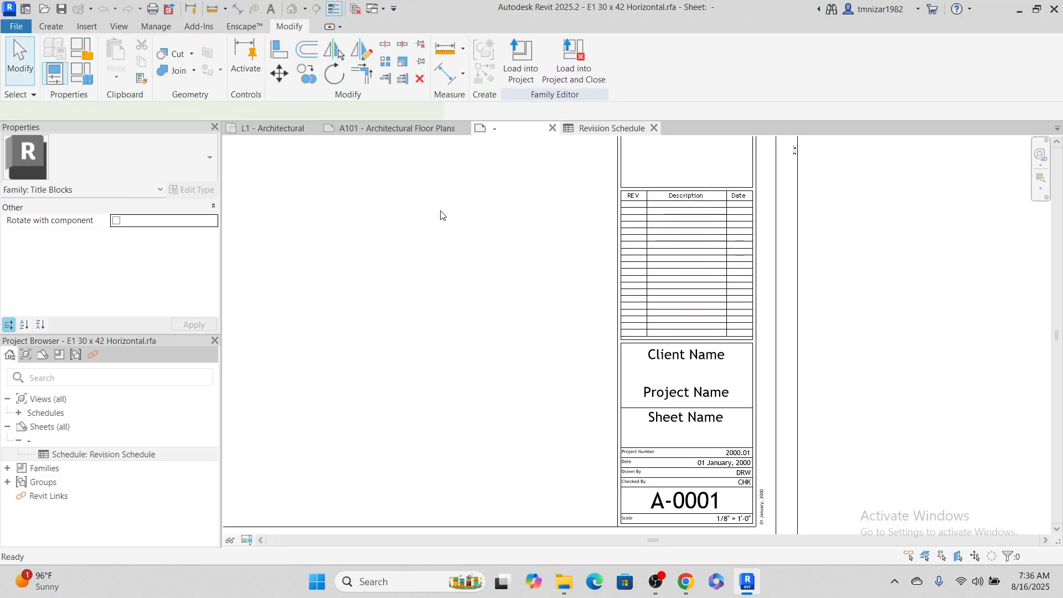
click(379, 128)
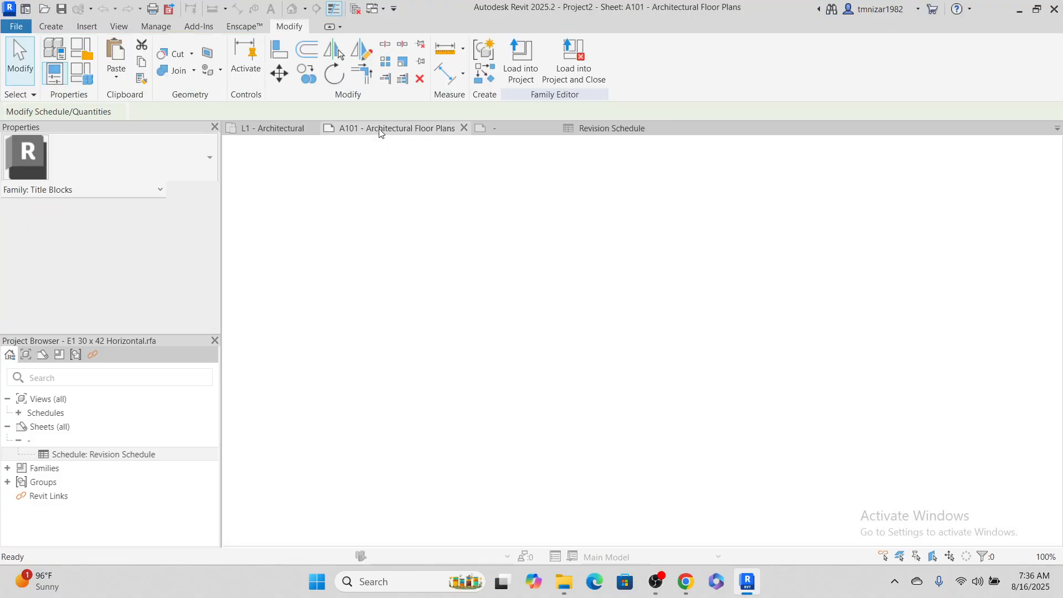
click(614, 127)
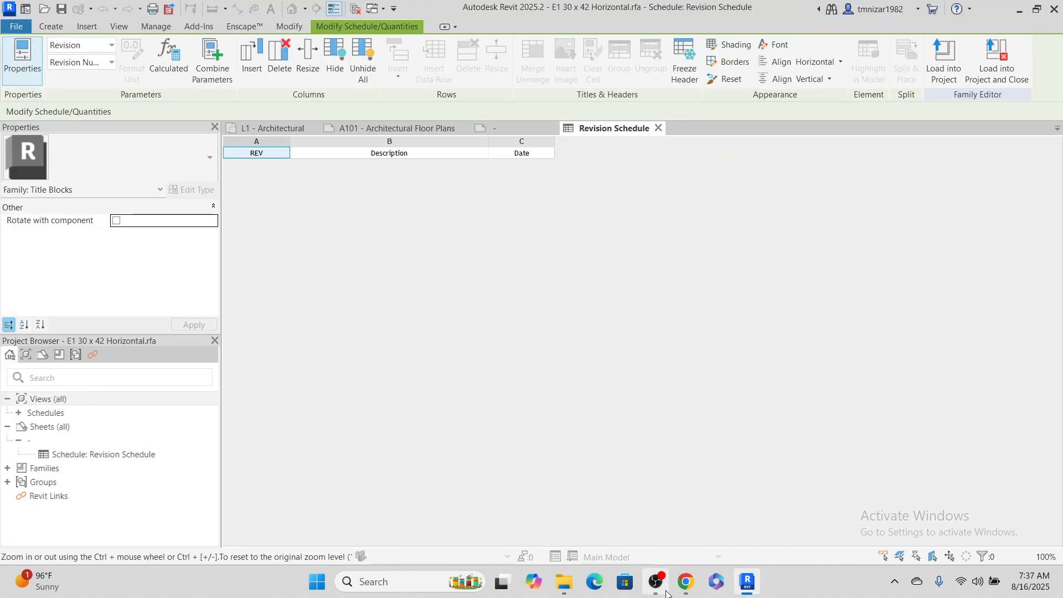
click(656, 582)
click(983, 3)
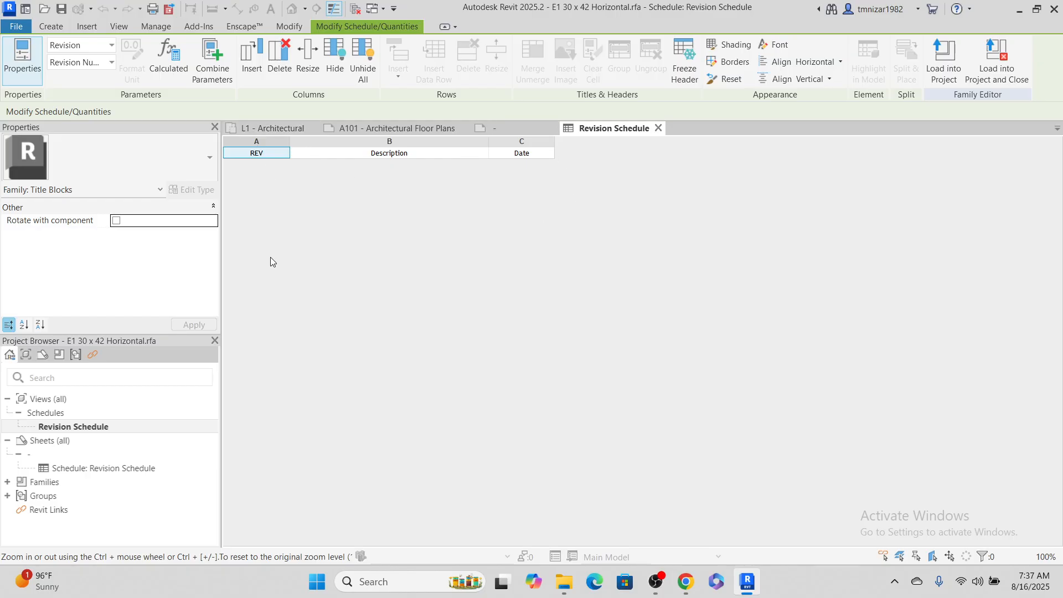
Set the Revision Schedule's sorting by Revision Sequence to Descending and accept the change
click(73, 428)
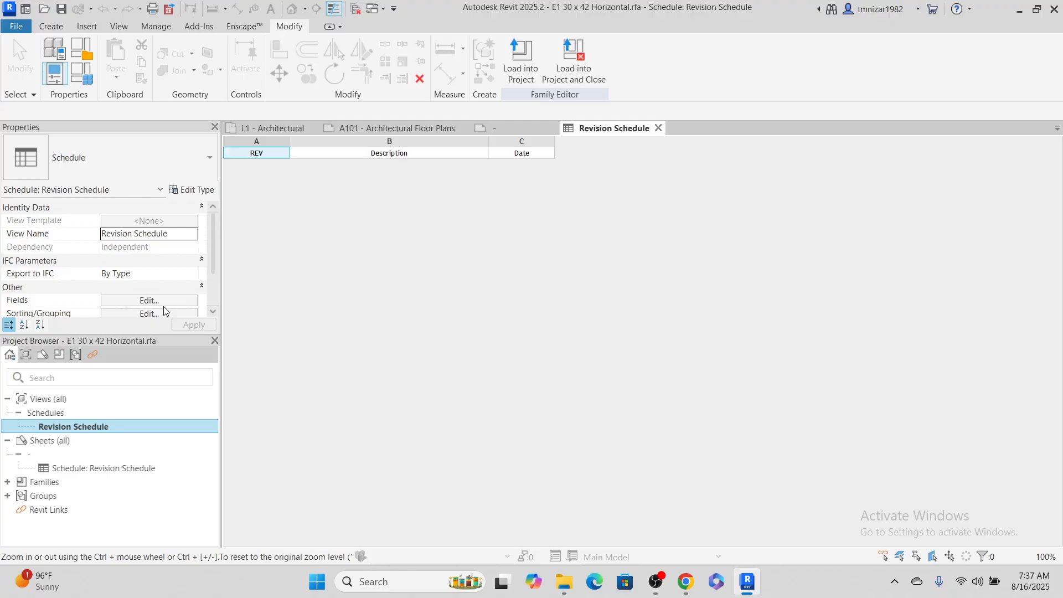
scroll(164, 307, down, 2)
click(165, 248)
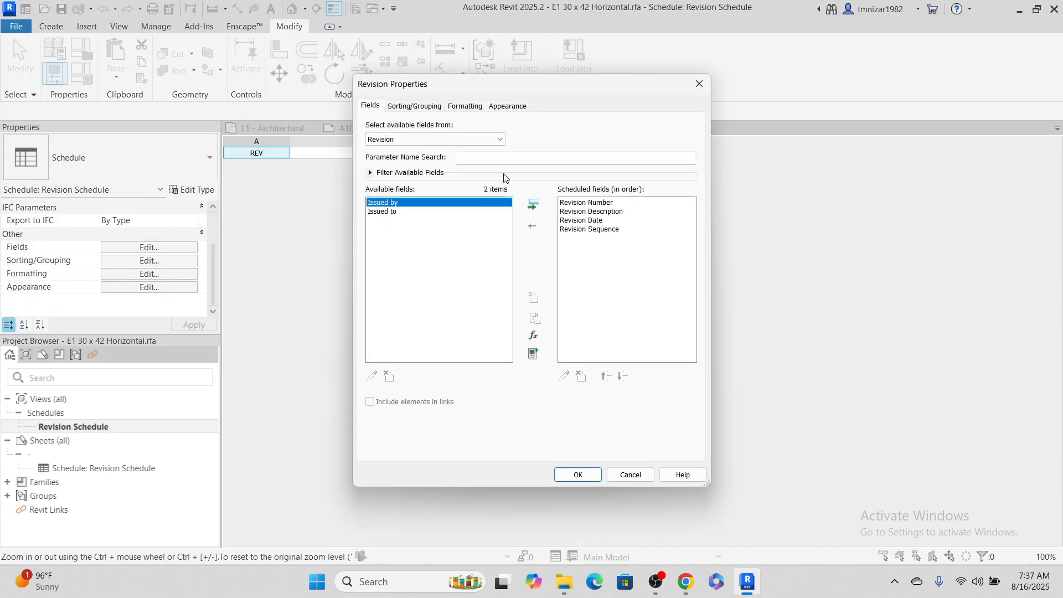
click(420, 106)
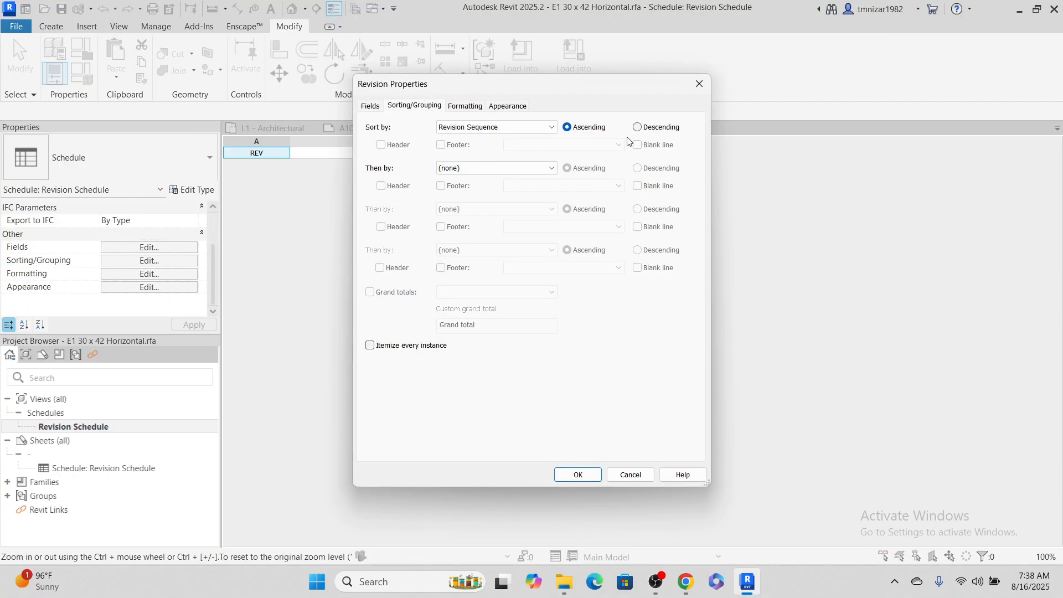
click(656, 128)
click(594, 477)
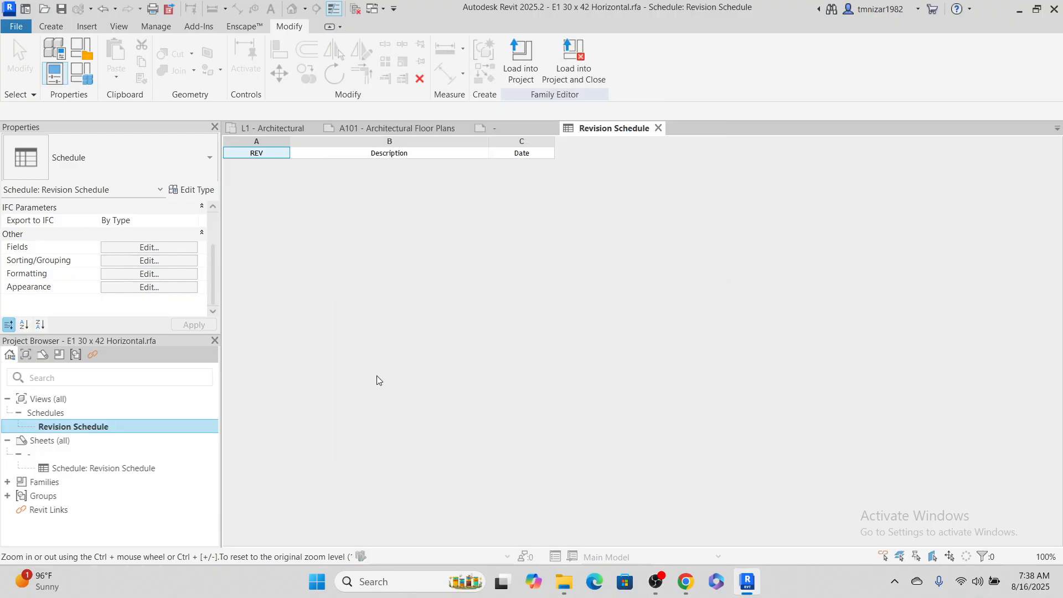
Load the edited title block family into the project and close it without saving the family file
click(576, 60)
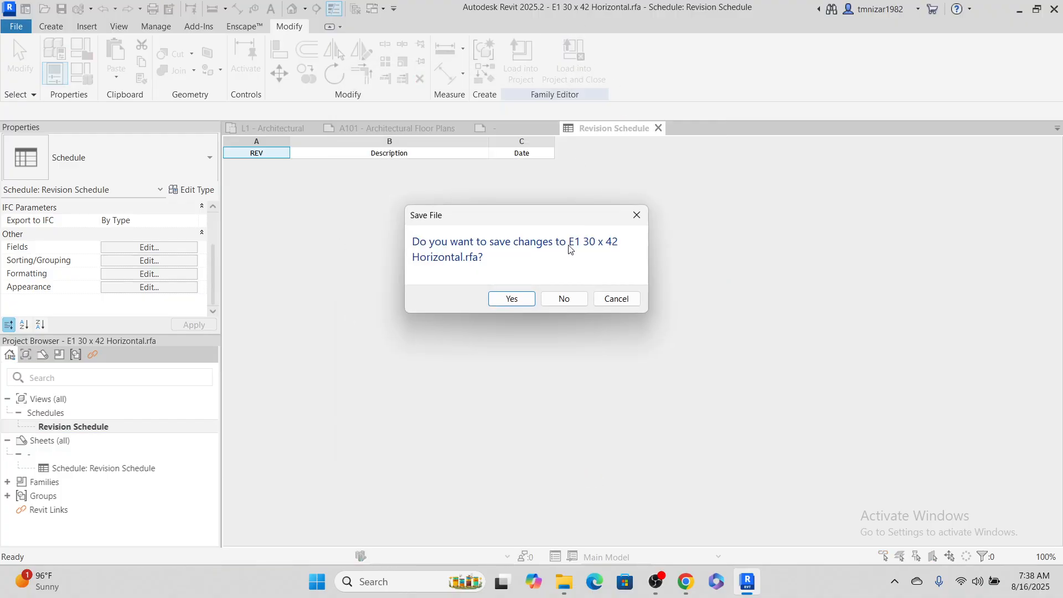
click(565, 299)
click(593, 283)
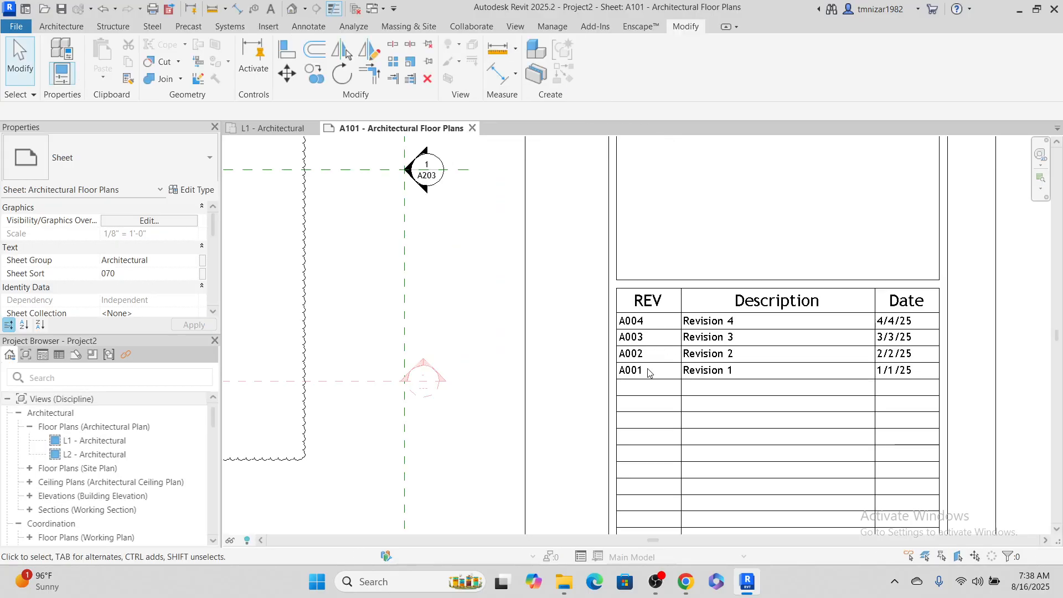
Open the E1 30 x 42 Horizontal title block on sheet A101 for family editing
scroll(693, 332, down, 2)
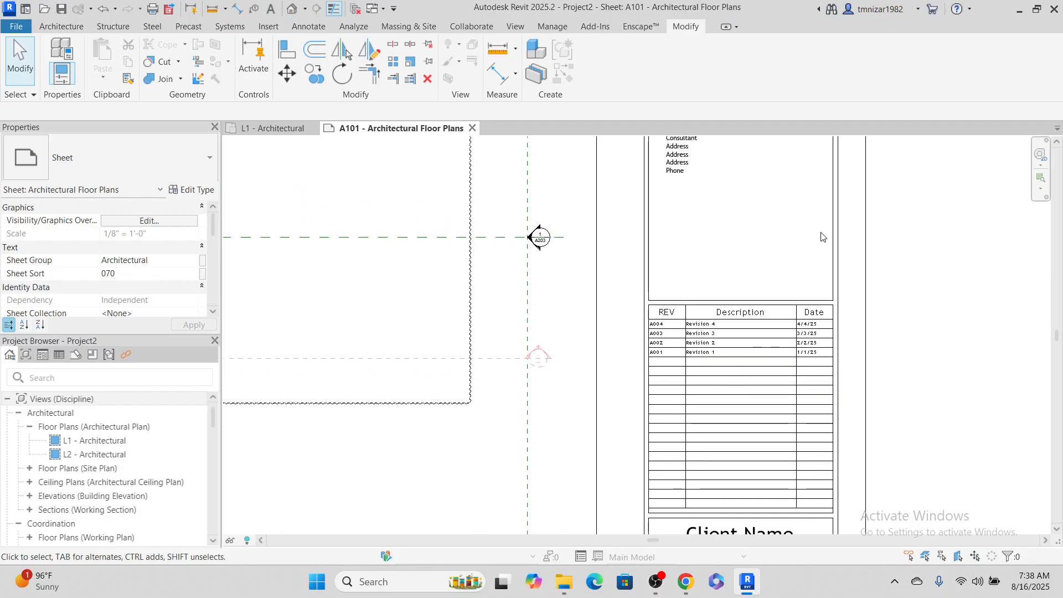
click(851, 266)
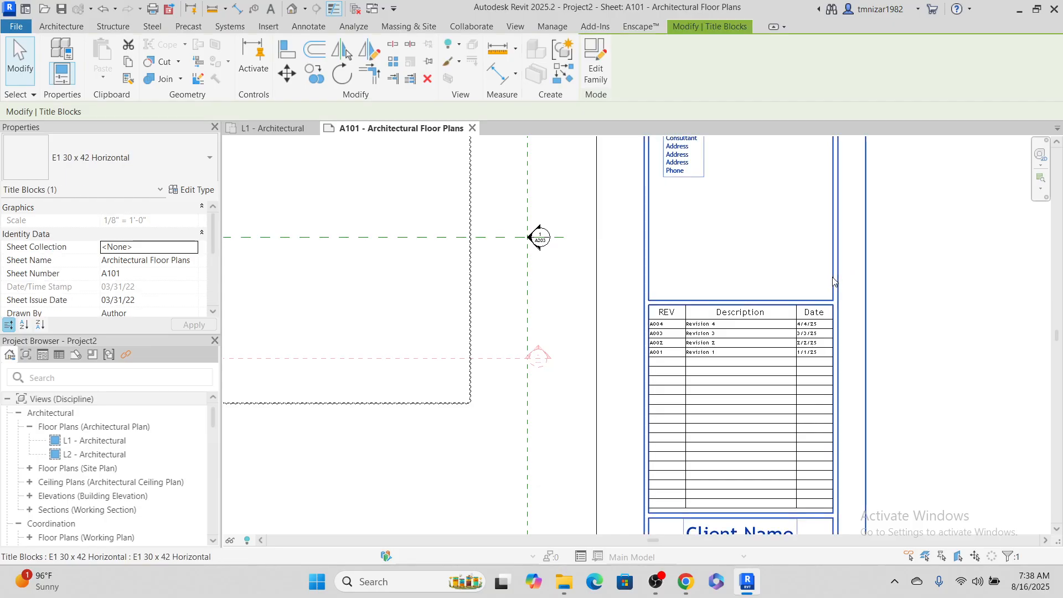
click(596, 62)
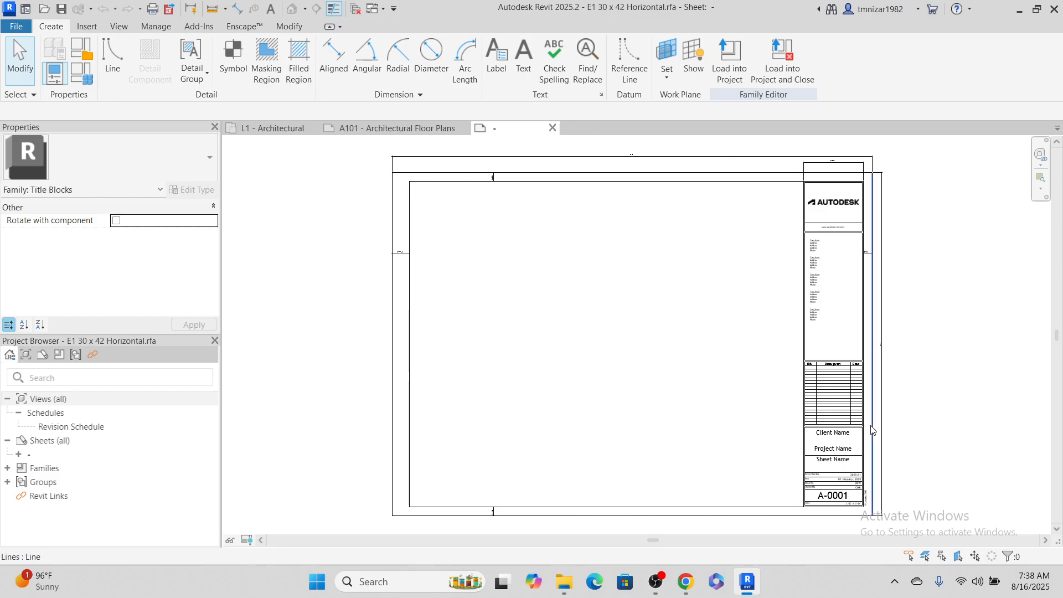
Locate the Revision Schedule under the family's sheet and select its table on the title block for closer inspection
click(851, 395)
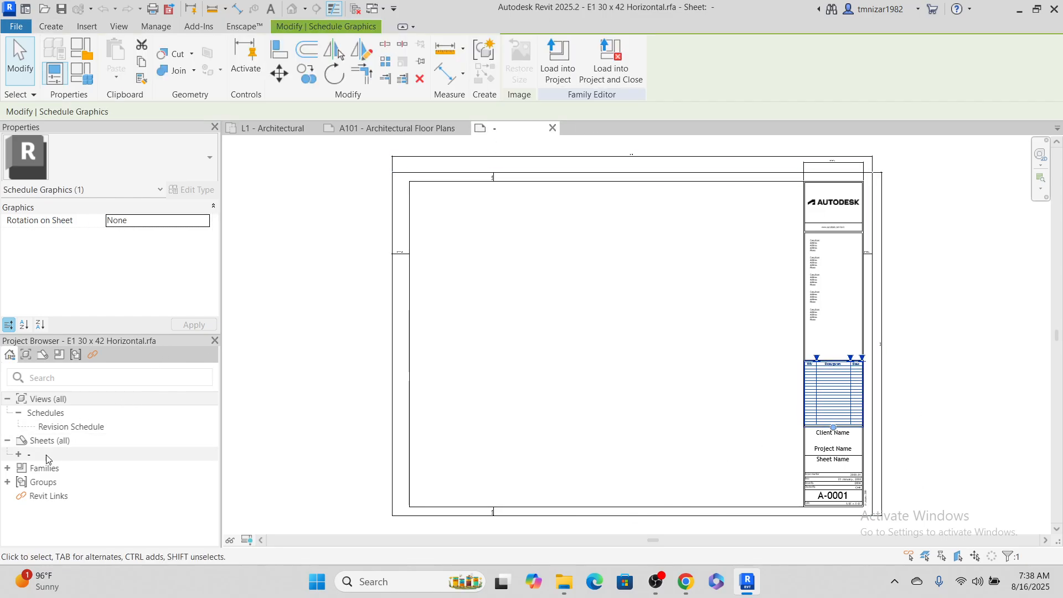
click(18, 455)
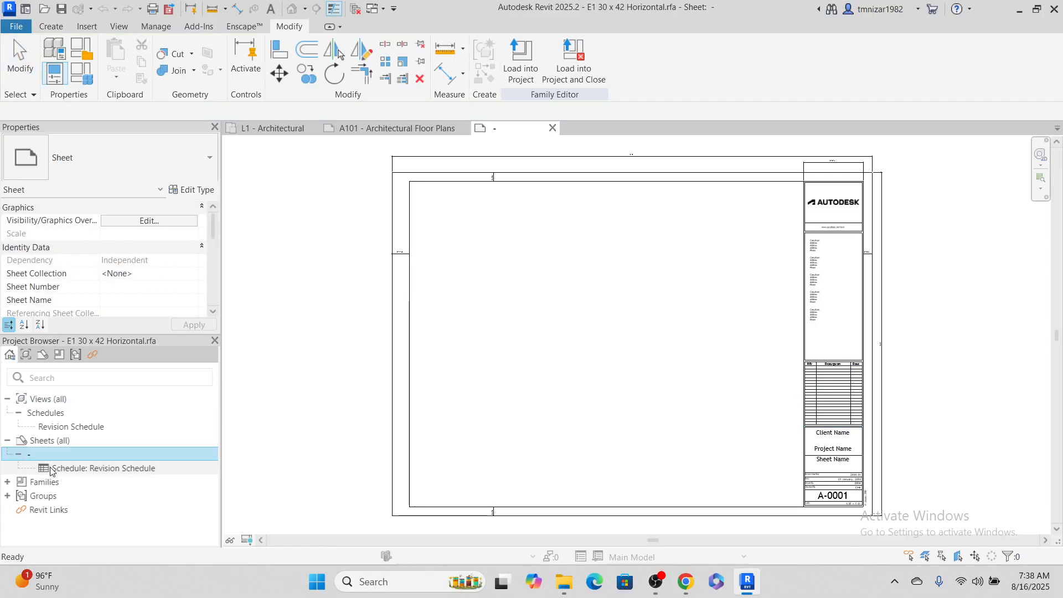
click(52, 470)
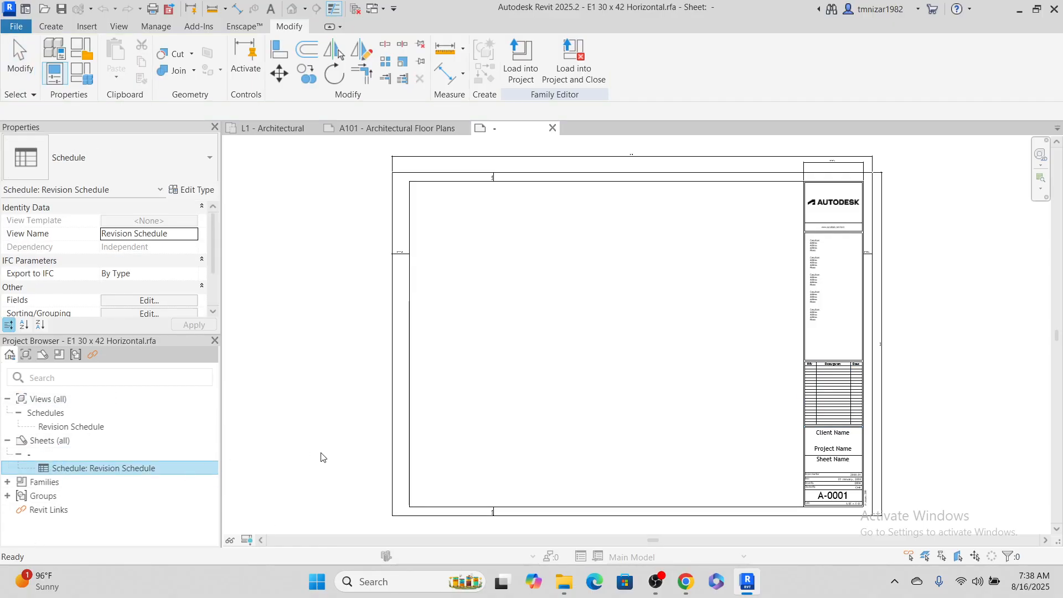
scroll(513, 321, down, 3)
click(467, 309)
scroll(712, 368, up, 6)
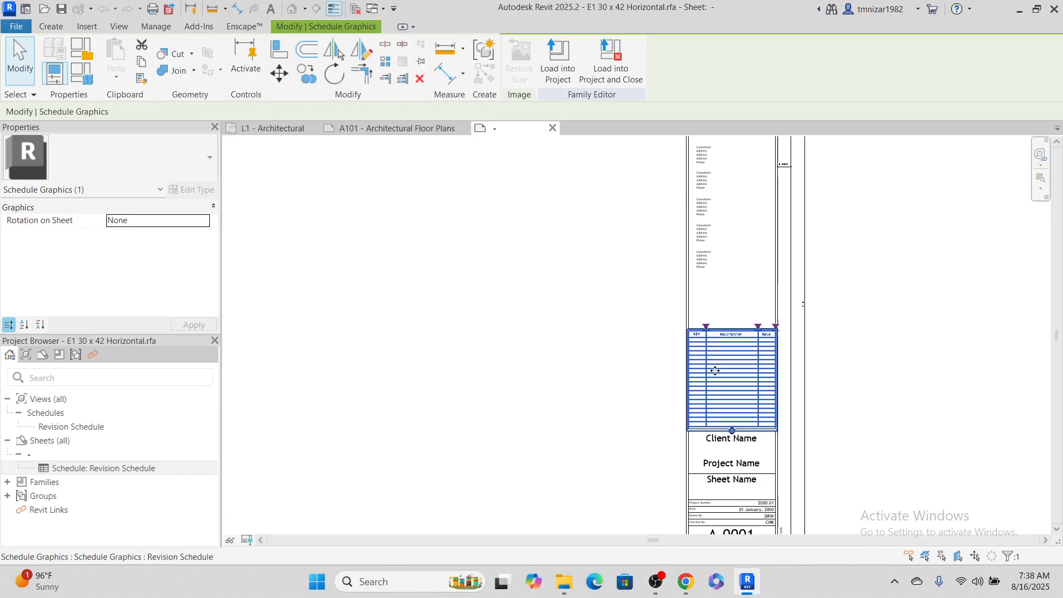
scroll(715, 371, up, 5)
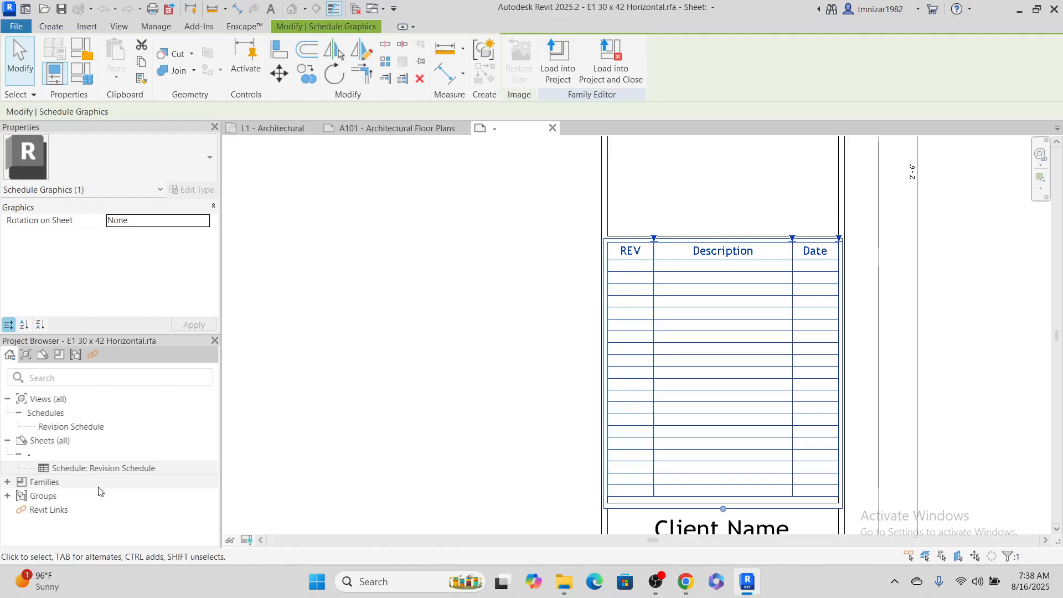
Review the Revision Schedule's sorting, formatting and appearance settings, and close its properties without making changes
click(111, 469)
scroll(119, 281, down, 3)
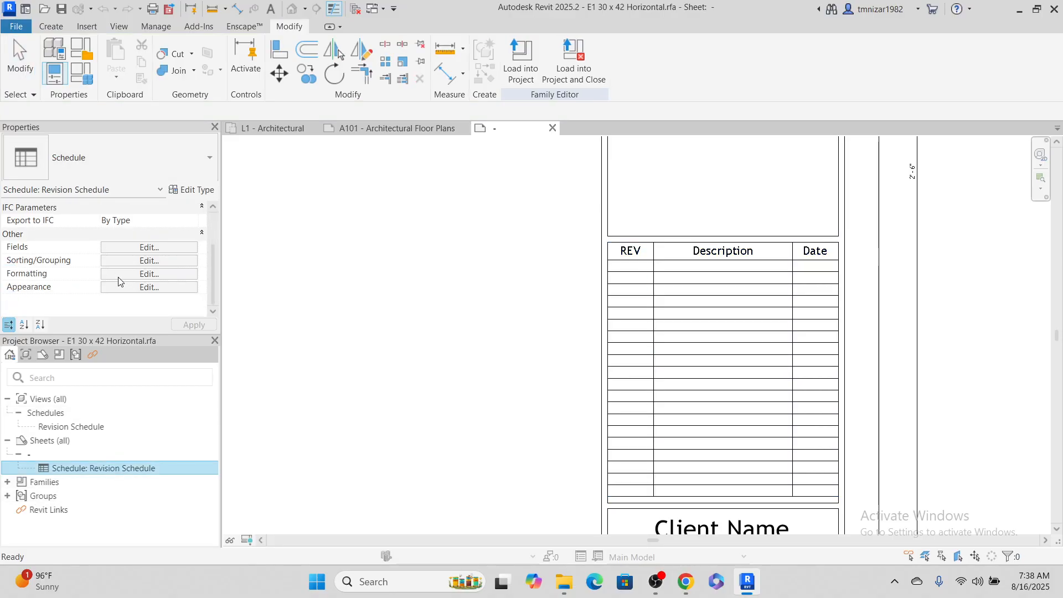
click(164, 260)
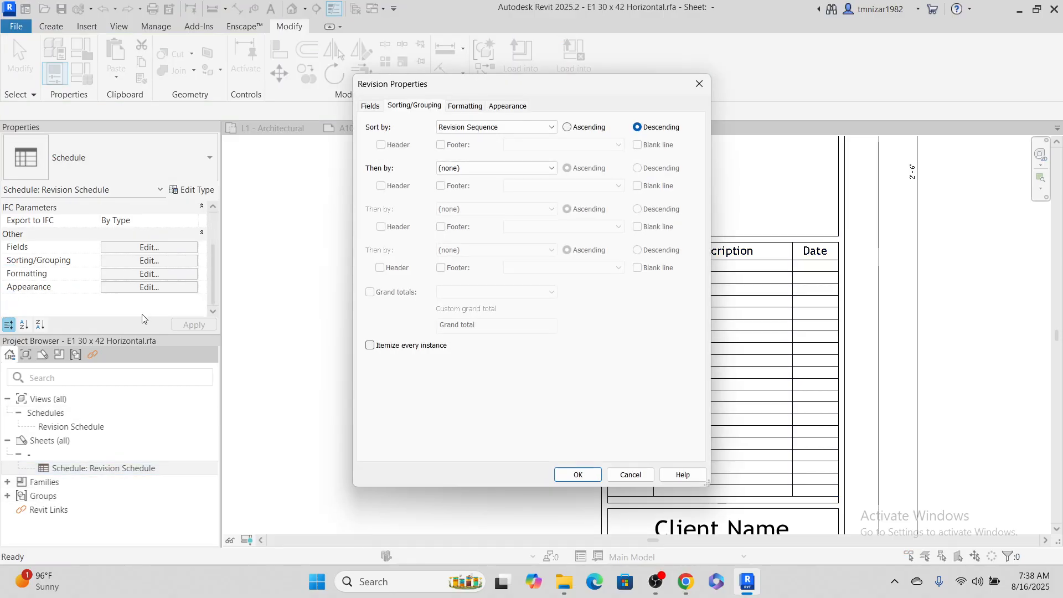
click(466, 106)
click(519, 109)
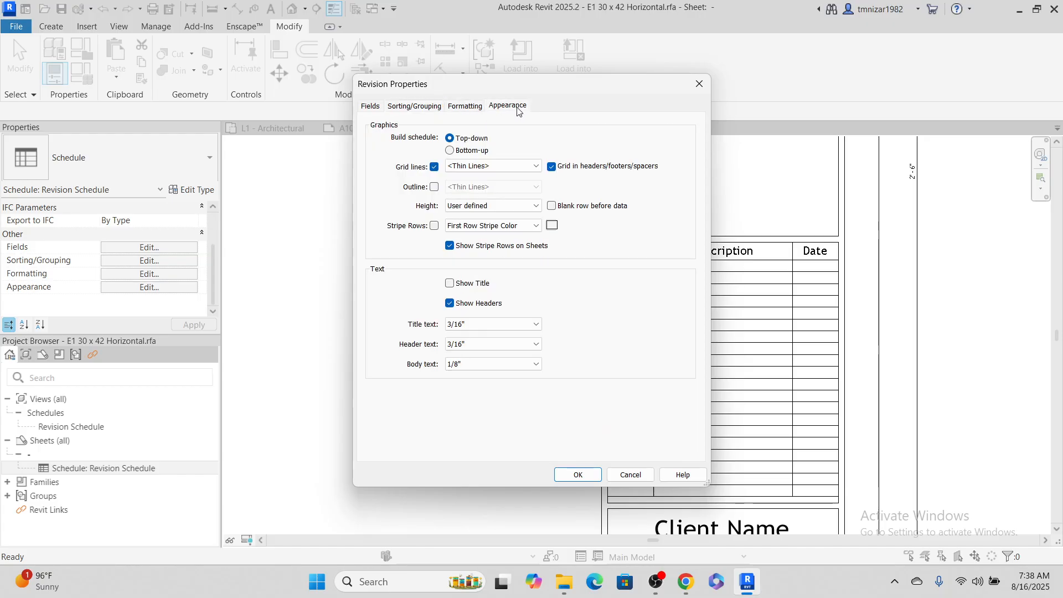
click(699, 84)
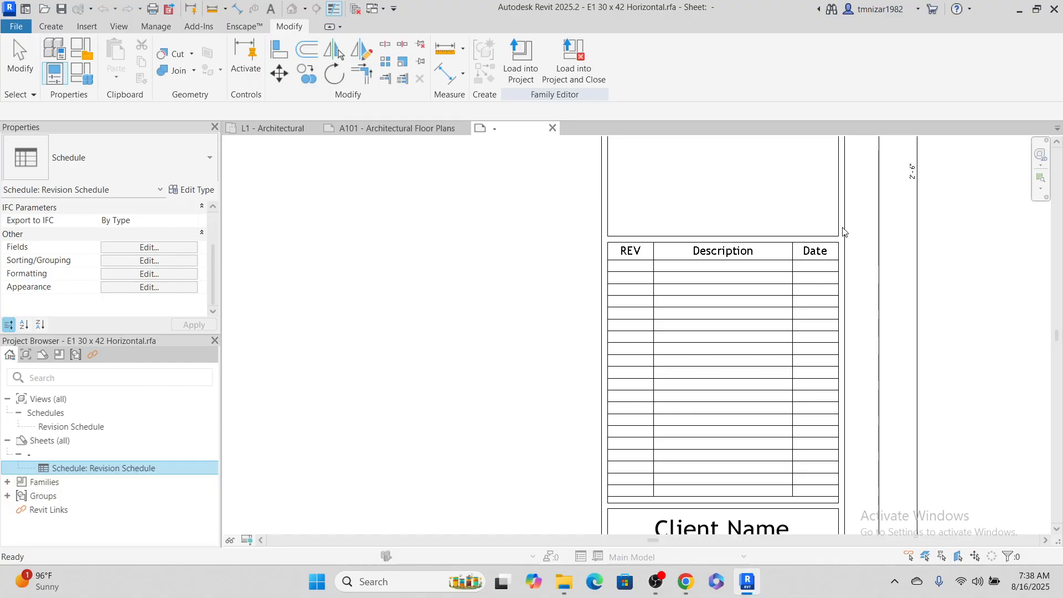
click(768, 333)
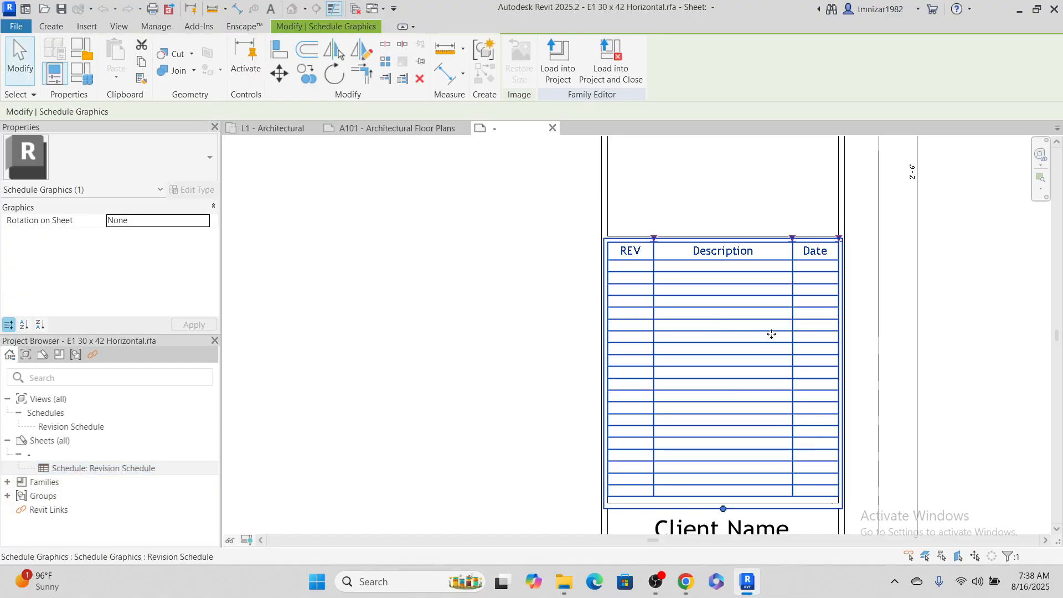
click(933, 238)
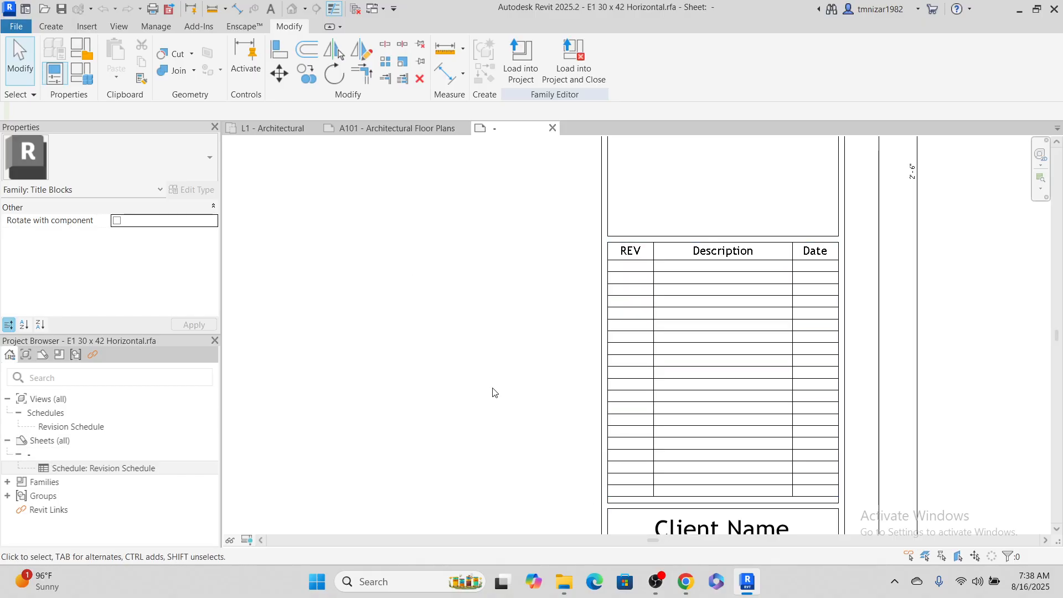
scroll(493, 392, down, 5)
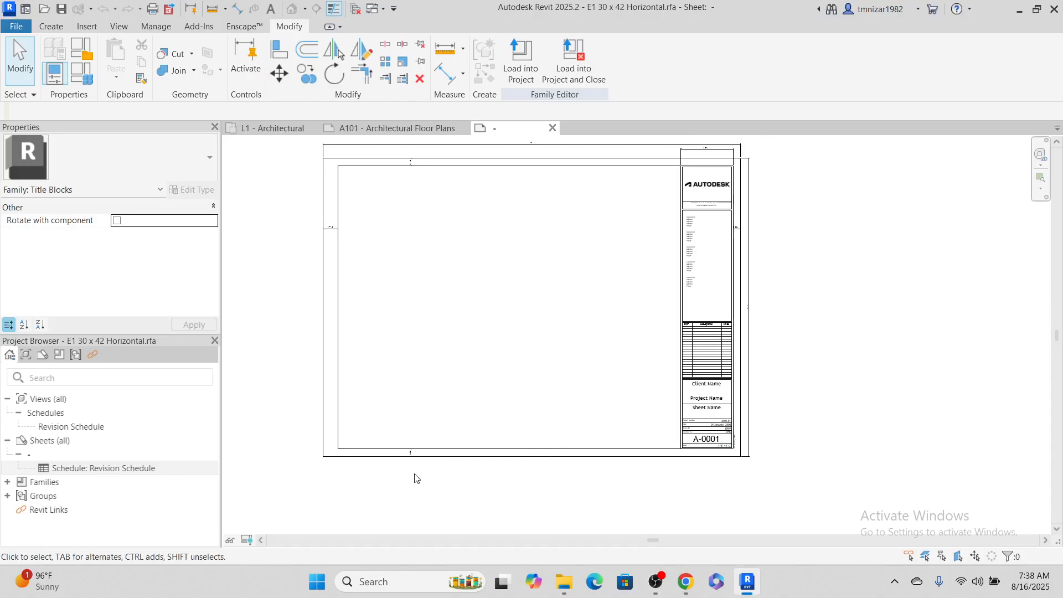
scroll(777, 222, up, 1)
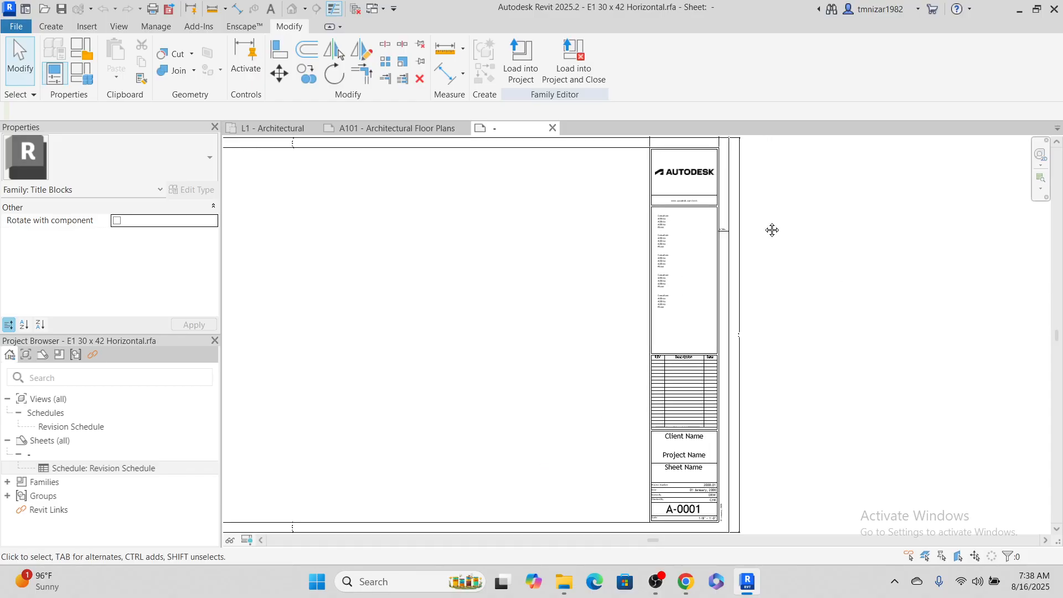
middle_drag(770, 230, 829, 292)
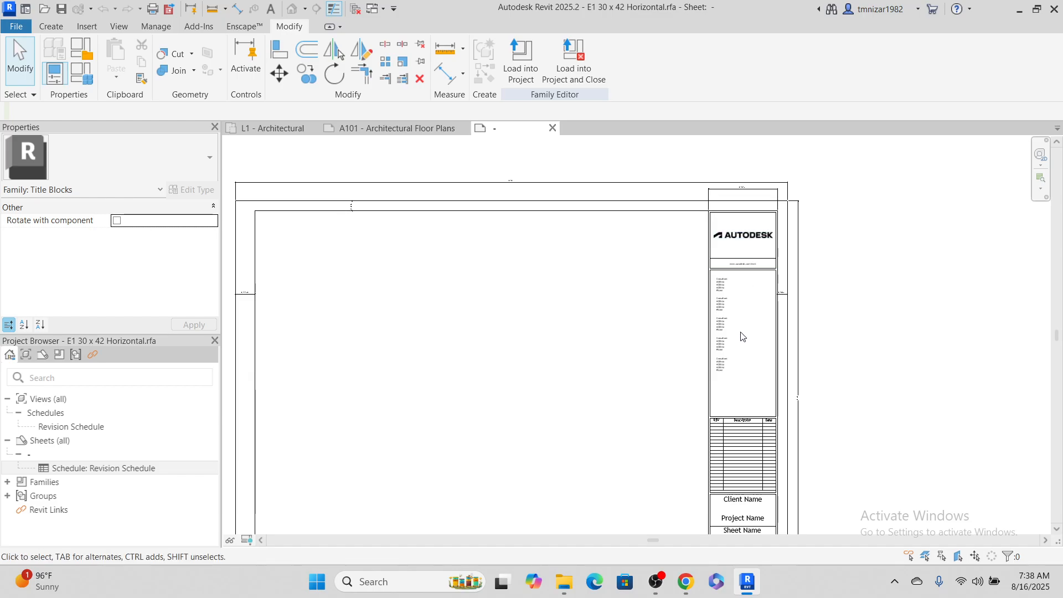
middle_drag(854, 385, 770, 432)
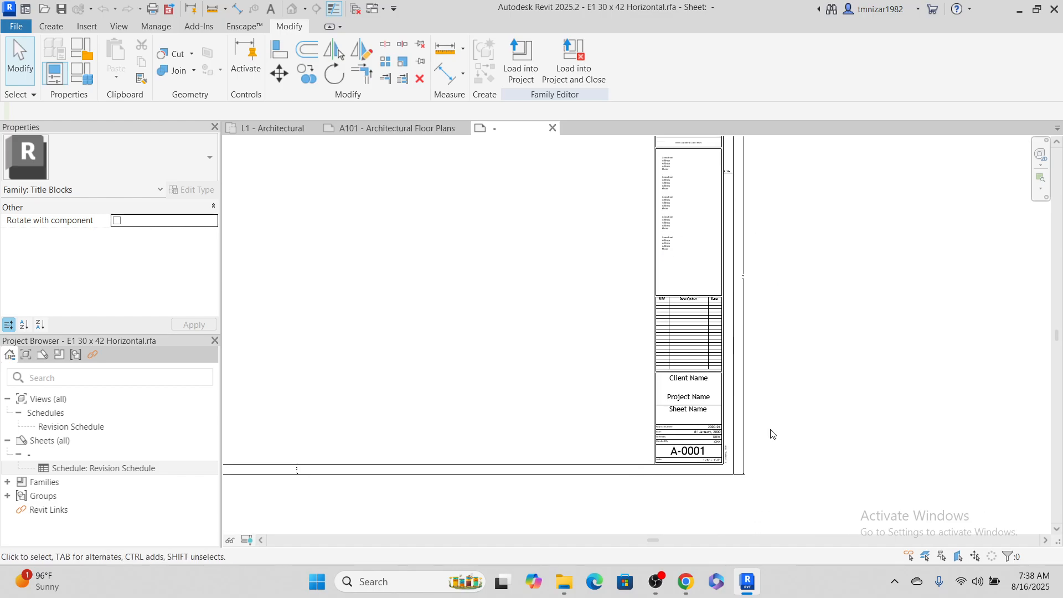
middle_drag(774, 228, 772, 279)
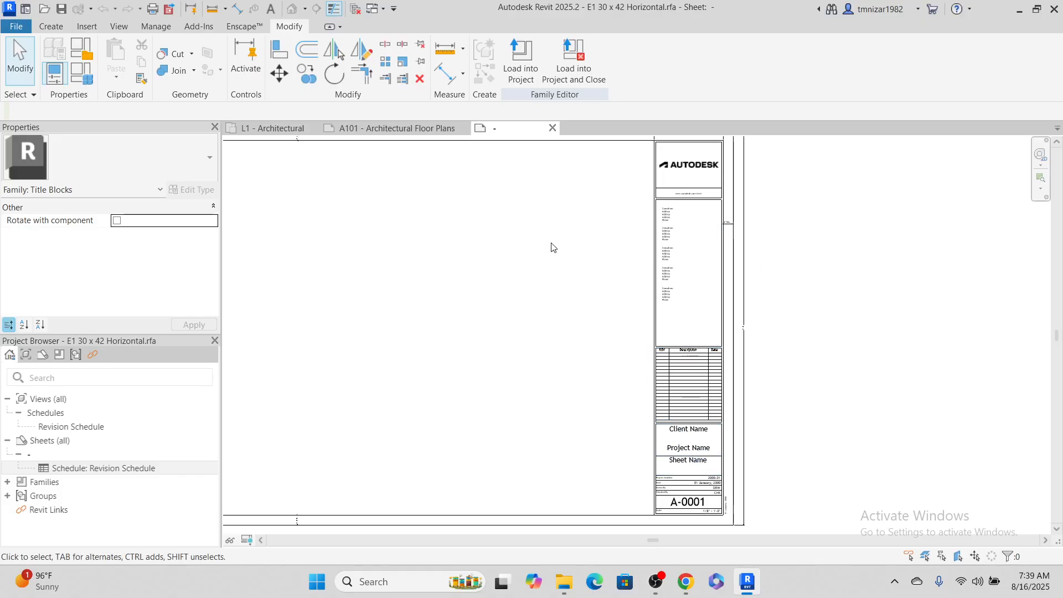
middle_drag(551, 247, 612, 284)
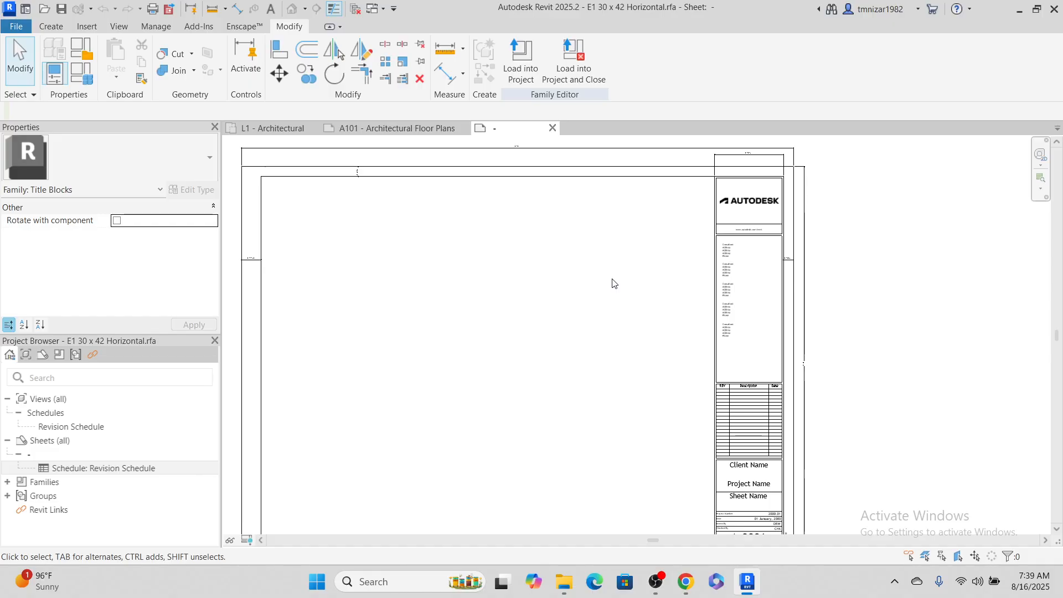